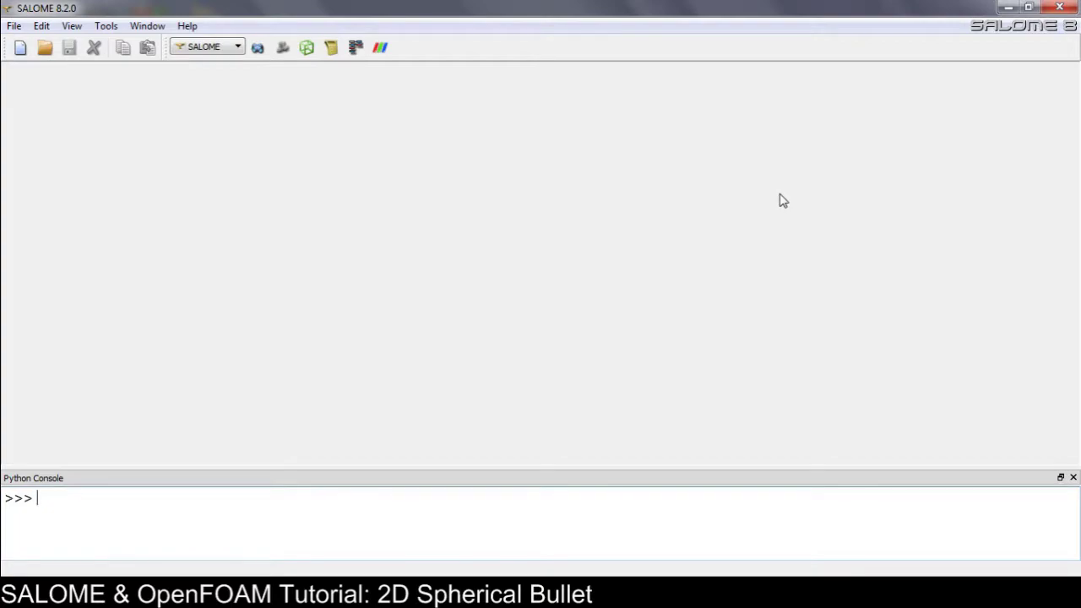
Step: Open the OpenFOAM-dev tutorials folder from the desktop shortcut and look through its incompressible solver cases
{"action": "left_click", "coordinate": [1009, 8]}
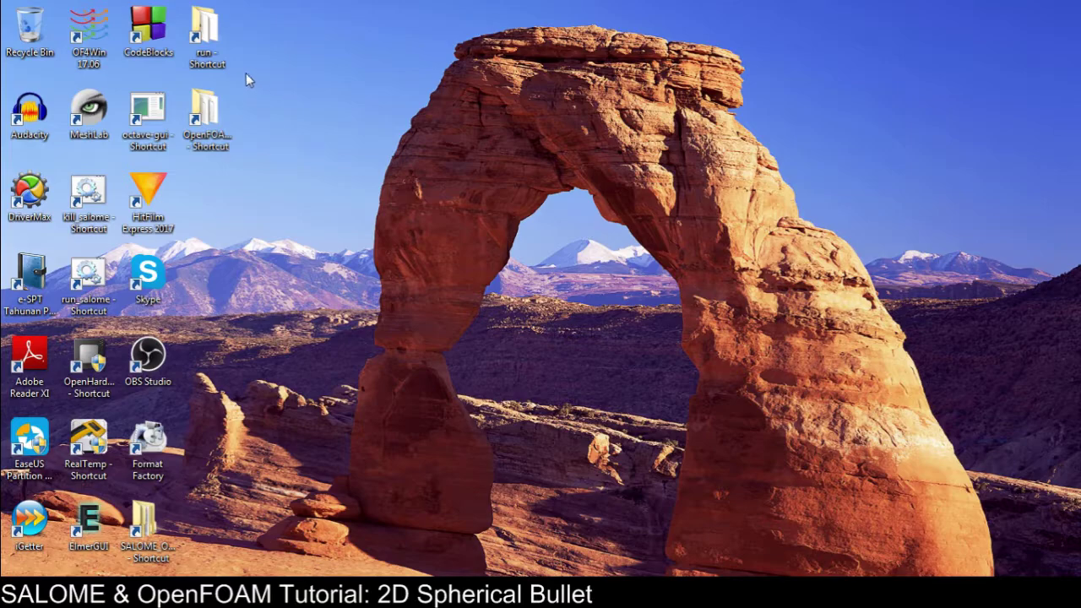
{"action": "double_click", "coordinate": [215, 125]}
{"action": "left_click_drag", "start_coordinate": [445, 32], "coordinate": [411, 12]}
{"action": "left_click", "coordinate": [183, 211]}
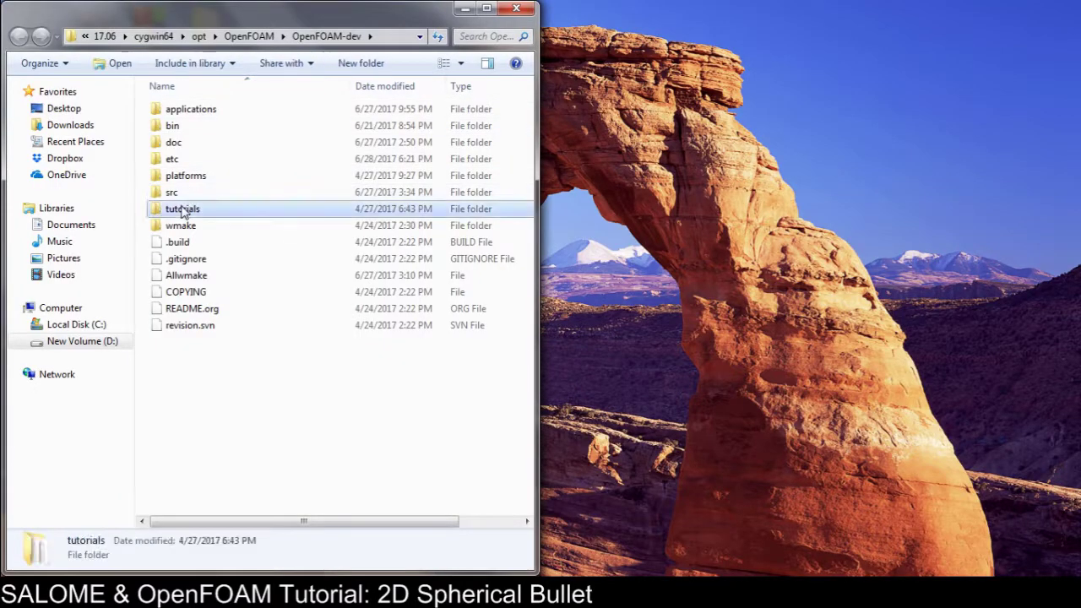
{"action": "double_click", "coordinate": [184, 211]}
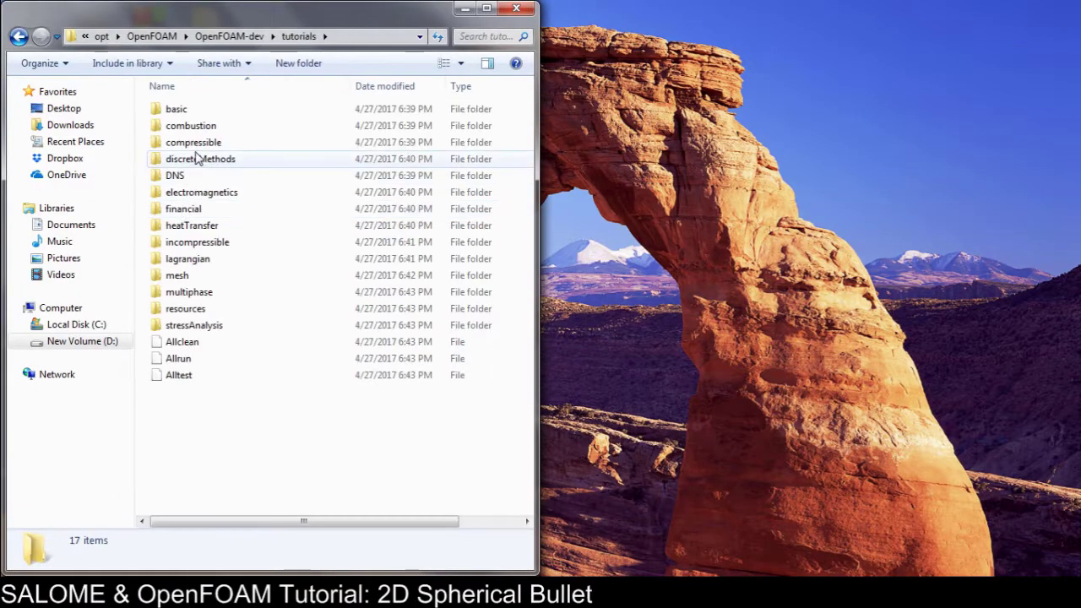
{"action": "double_click", "coordinate": [200, 242]}
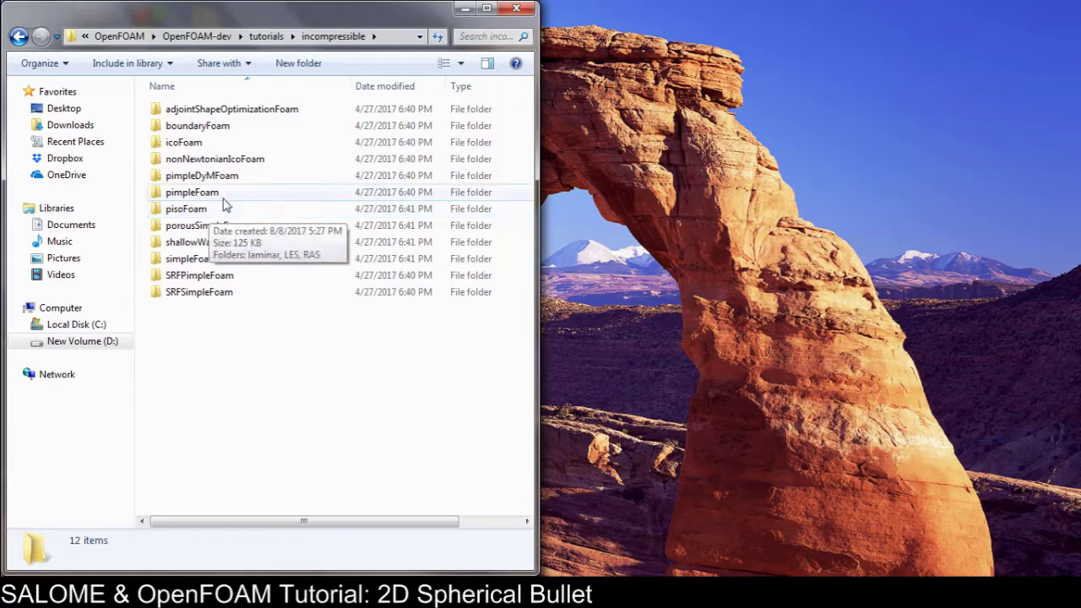
{"action": "left_click", "coordinate": [269, 36]}
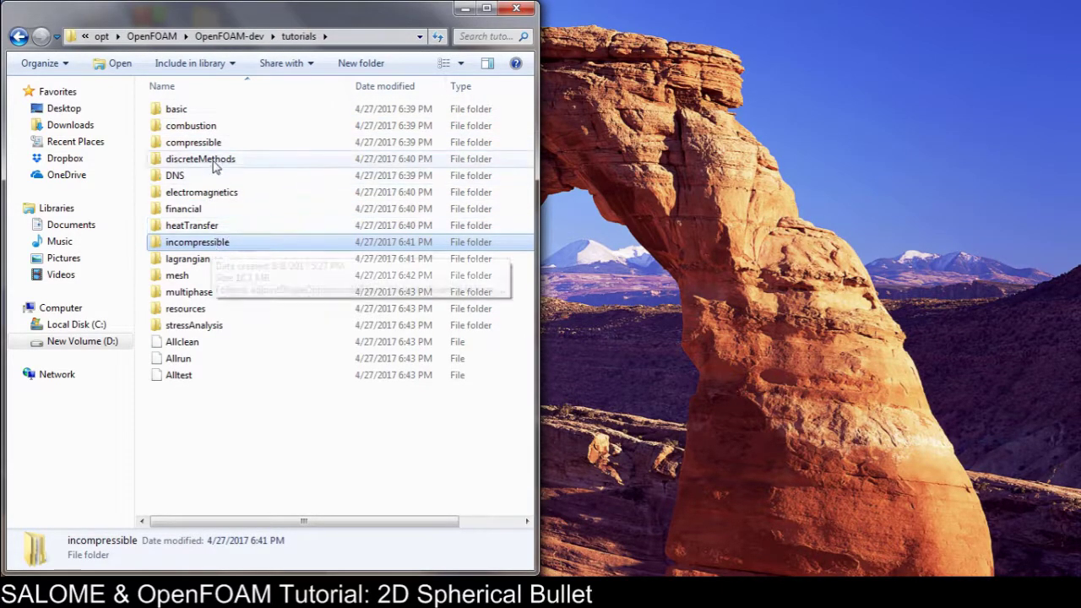
Step: Copy the prism case folder from compressible/sonicFoam/RAS in the OpenFOAM tutorials
{"action": "double_click", "coordinate": [193, 142]}
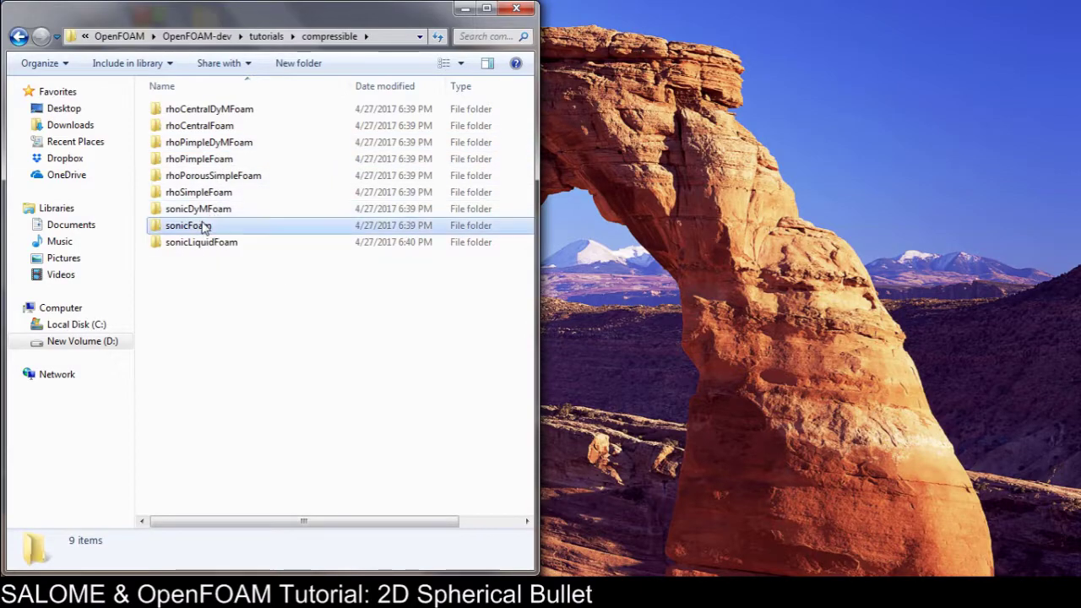
{"action": "double_click", "coordinate": [205, 227]}
{"action": "double_click", "coordinate": [198, 126]}
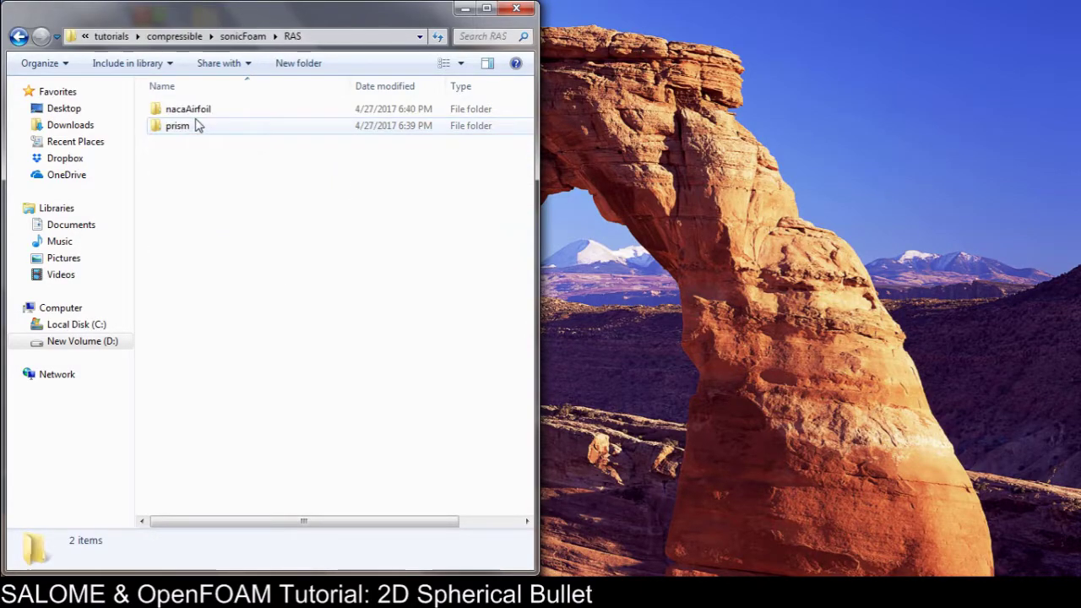
{"action": "double_click", "coordinate": [196, 126]}
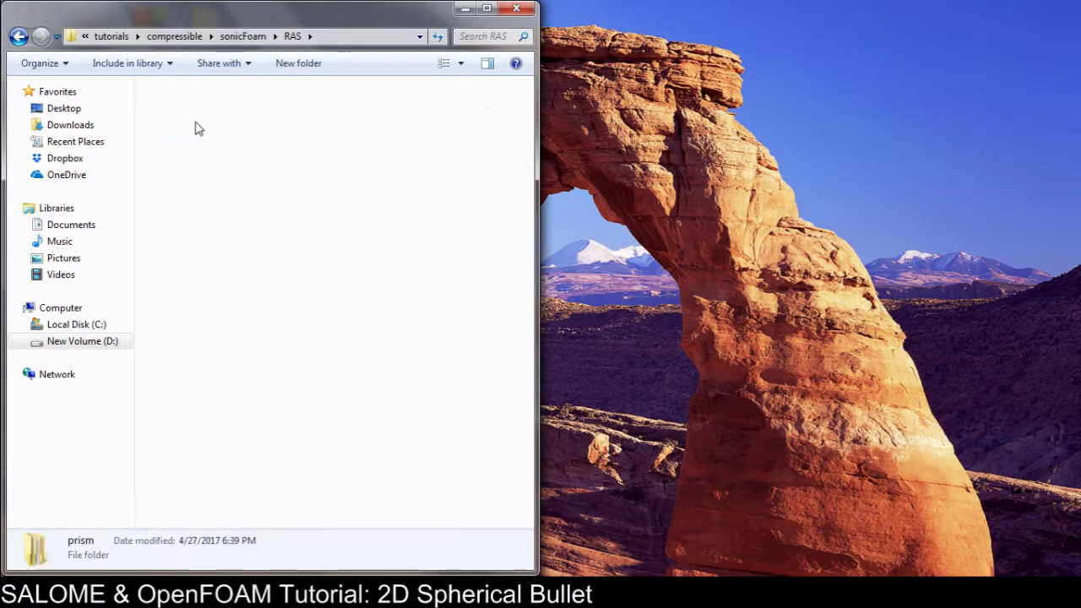
{"action": "left_click", "coordinate": [292, 36]}
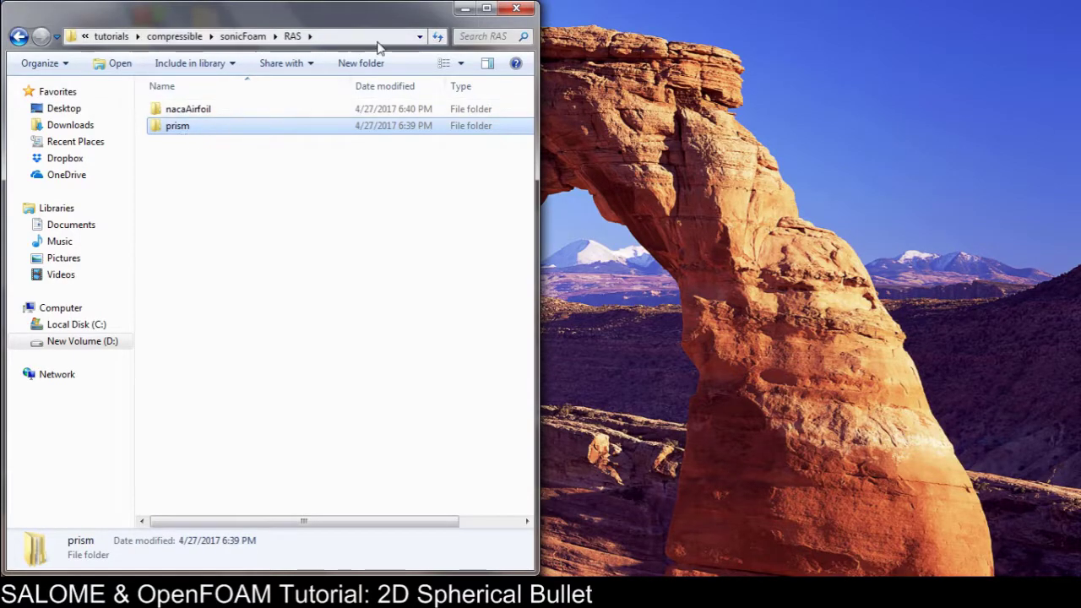
{"action": "left_click", "coordinate": [466, 9]}
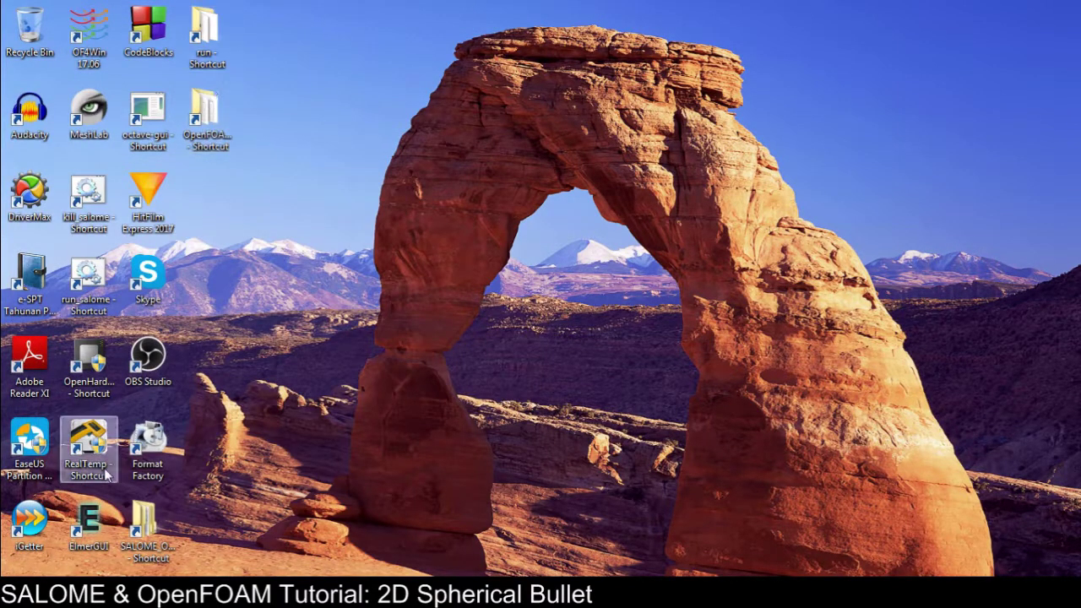
Step: Paste the prism case into the SALOME_OPENFOAM_TUTORIAL folder and rename it 2DSphericalBullet
{"action": "double_click", "coordinate": [148, 537]}
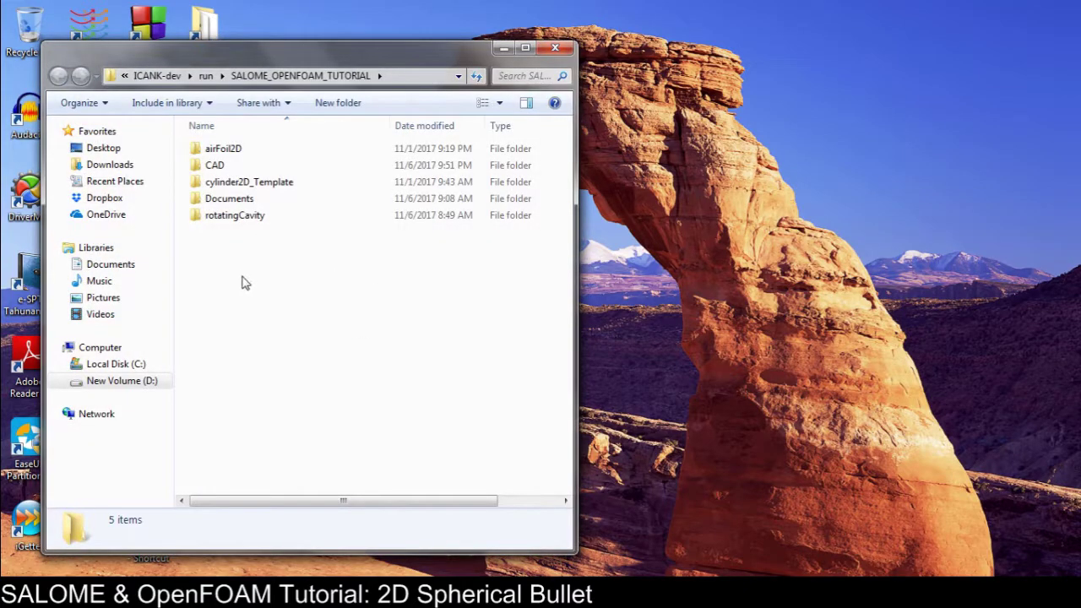
{"action": "left_click", "coordinate": [239, 219]}
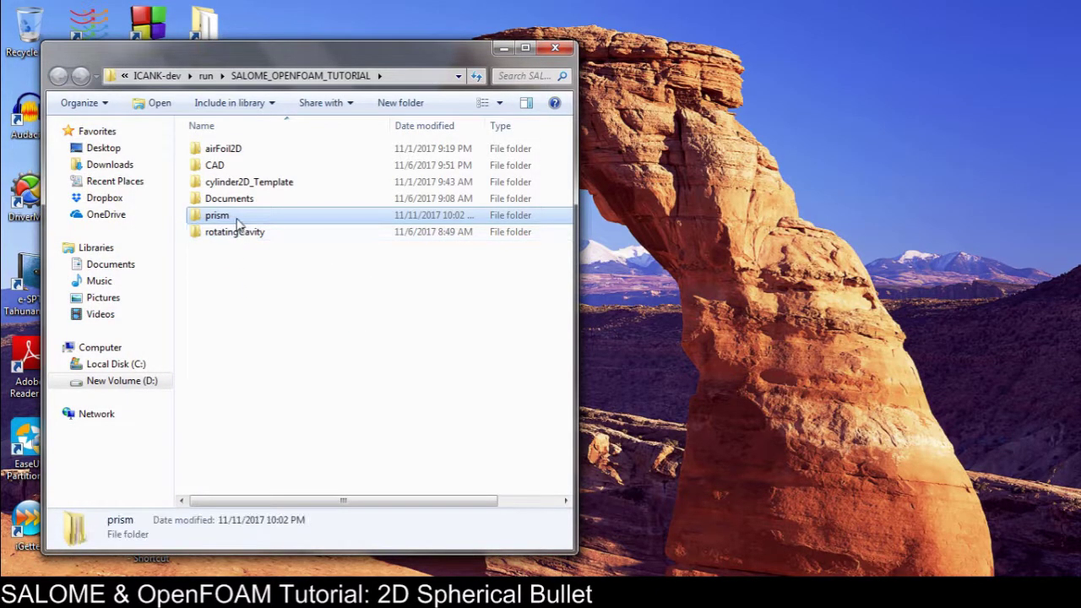
{"action": "right_click", "coordinate": [239, 219]}
{"action": "left_click", "coordinate": [299, 542]}
{"action": "type", "text": "2DSphericalBullet"}
{"action": "key", "text": "Return"}
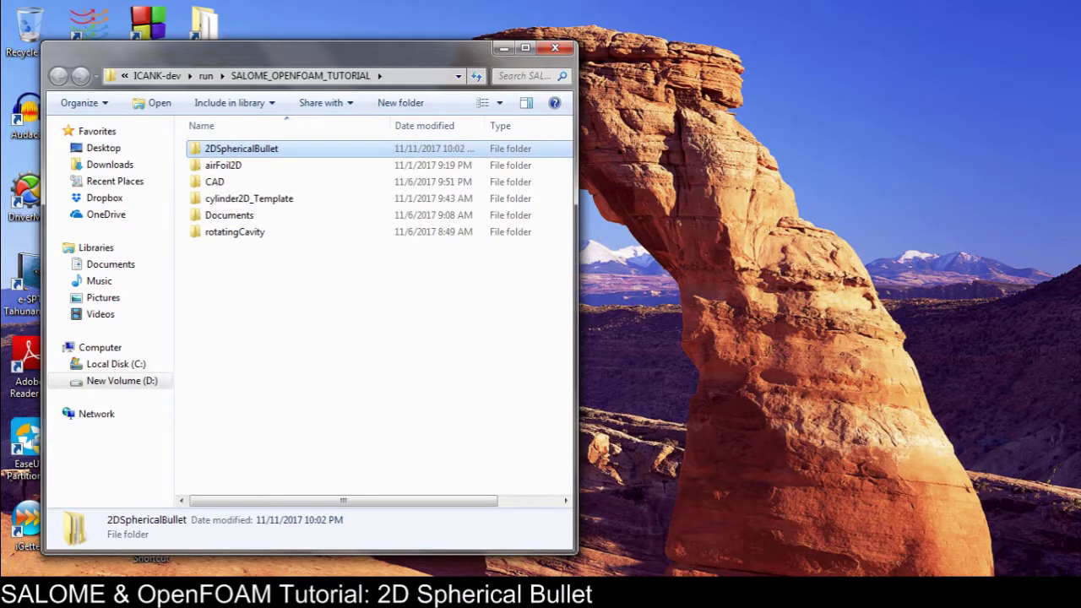
Step: Open a terminal at the SALOME_OPENFOAM_TUTORIAL folder and arrange it side by side with the folder window
{"action": "mouse_move", "coordinate": [316, 595]}
{"action": "left_click", "coordinate": [394, 516]}
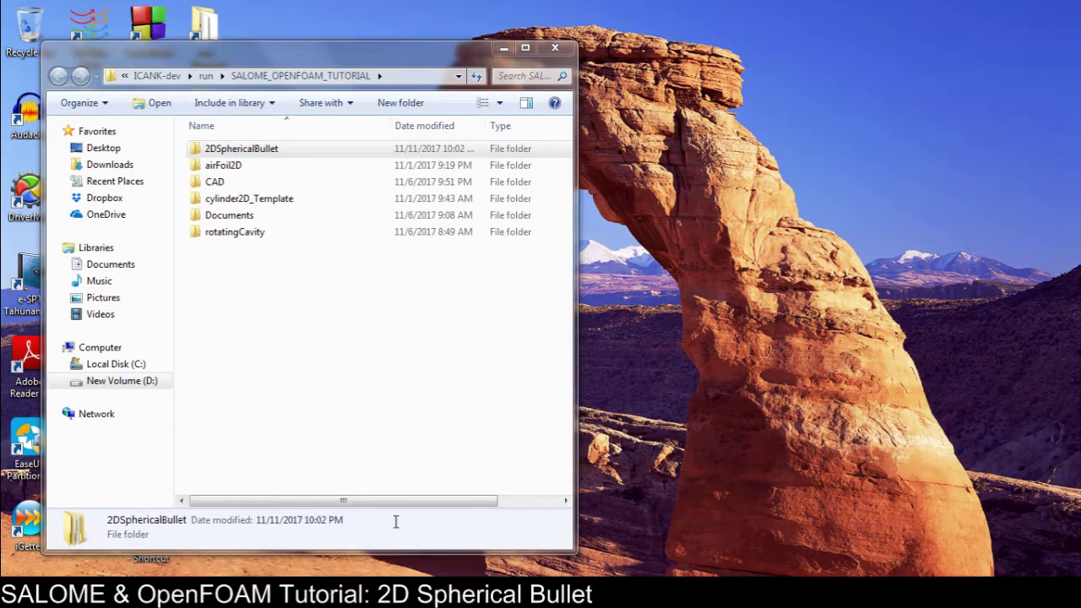
{"action": "left_click_drag", "start_coordinate": [325, 27], "coordinate": [1080, 26]}
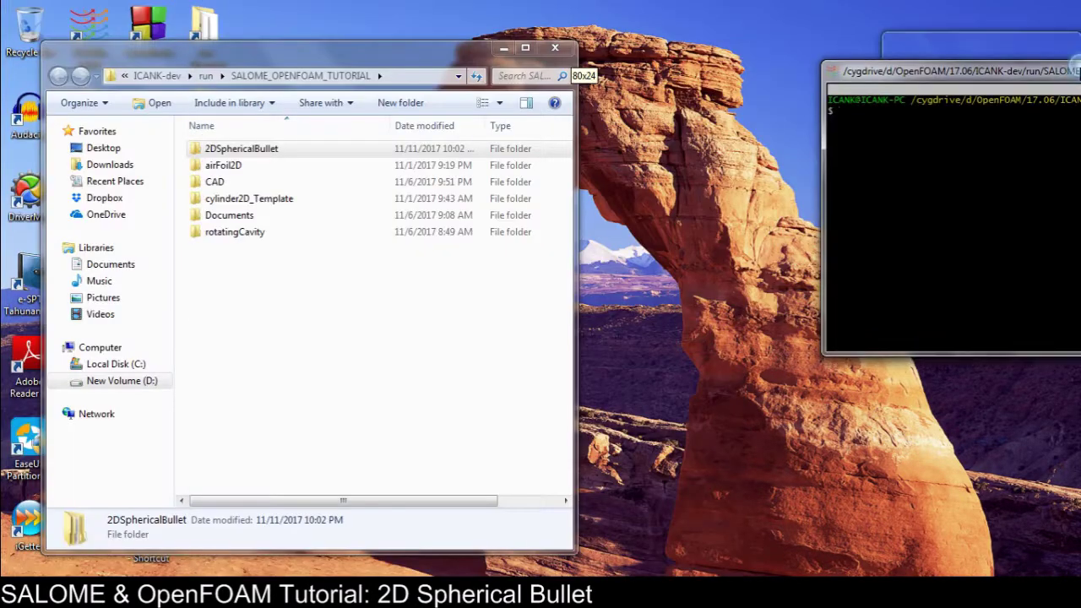
{"action": "key", "text": "super+Left"}
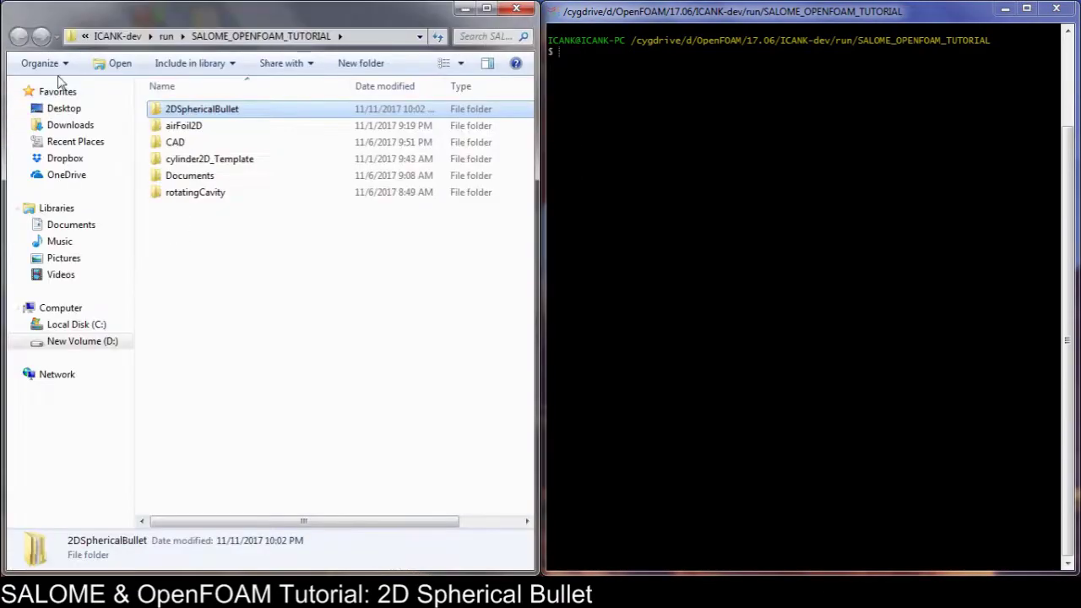
Step: In the terminal, change to the 2DSphericalBullet directory and list its contents
{"action": "left_click", "coordinate": [766, 161]}
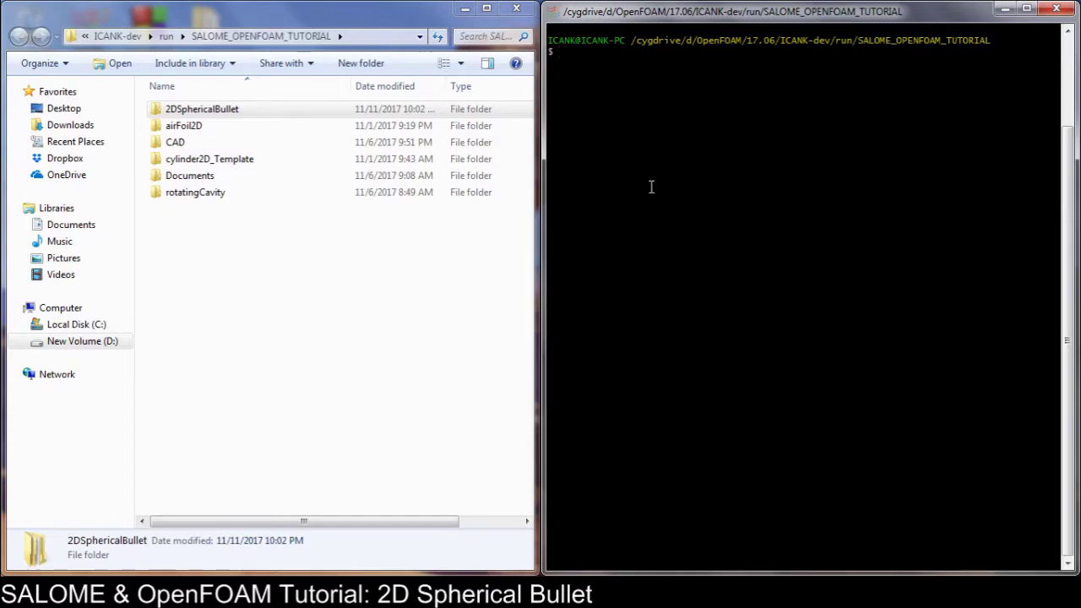
{"action": "type", "text": "cd 2"}
{"action": "key", "text": "Tab"}
{"action": "key", "text": "Return"}
{"action": "type", "text": "ls"}
{"action": "key", "text": "Return"}
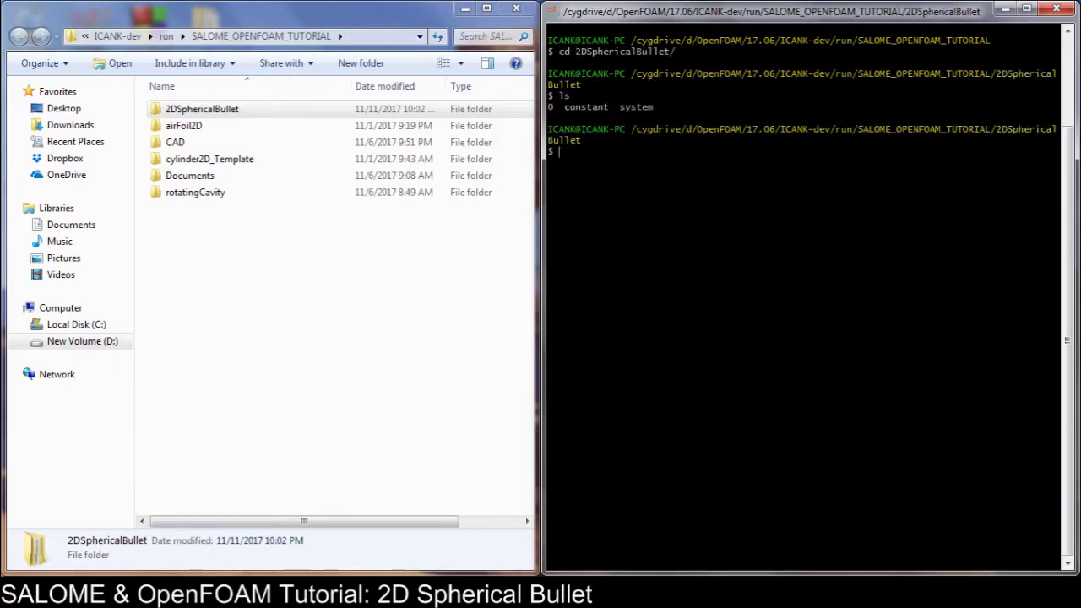
Step: Run paraFoam to load the 2DSphericalBullet case in ParaView, check its properties, and close ParaView
{"action": "type", "text": "paraFoam"}
{"action": "key", "text": "Return"}
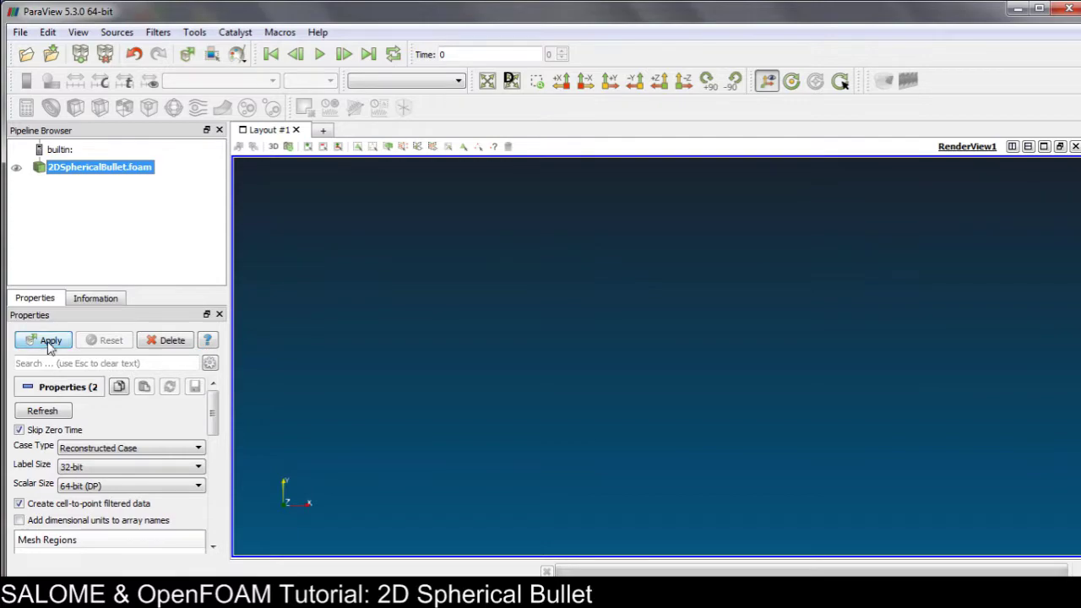
{"action": "left_click", "coordinate": [49, 342]}
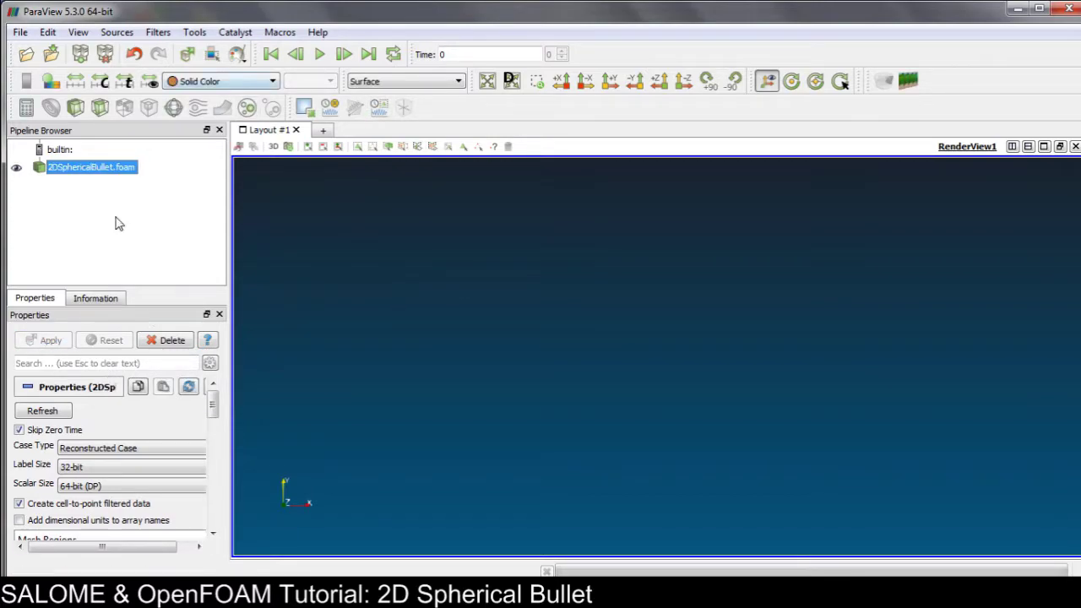
{"action": "mouse_move", "coordinate": [212, 405]}
{"action": "left_mouse_down"}
{"action": "mouse_move", "coordinate": [213, 426]}
{"action": "mouse_move", "coordinate": [216, 388]}
{"action": "left_mouse_up"}
{"action": "left_click", "coordinate": [1069, 12]}
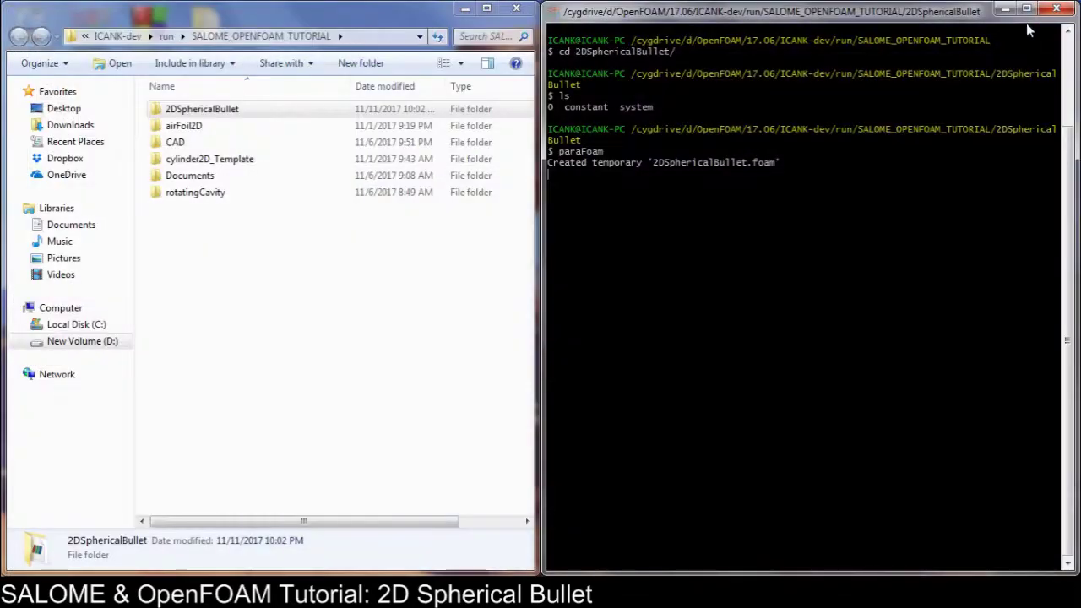
Step: Look at the dictionary files in the 2DSphericalBullet case's system folder and return to the case folder
{"action": "double_click", "coordinate": [207, 110]}
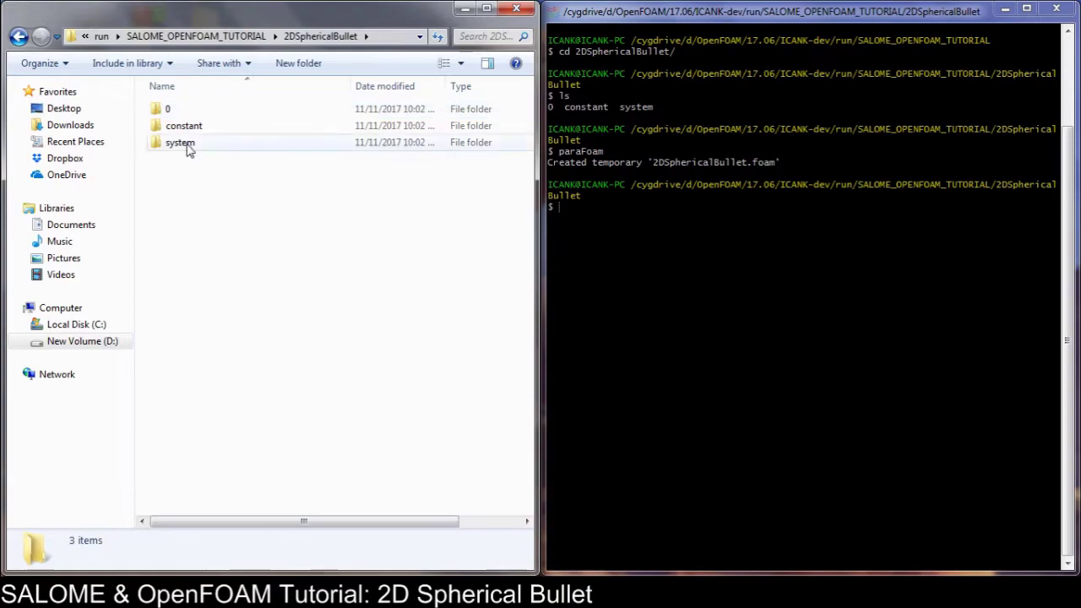
{"action": "double_click", "coordinate": [186, 143]}
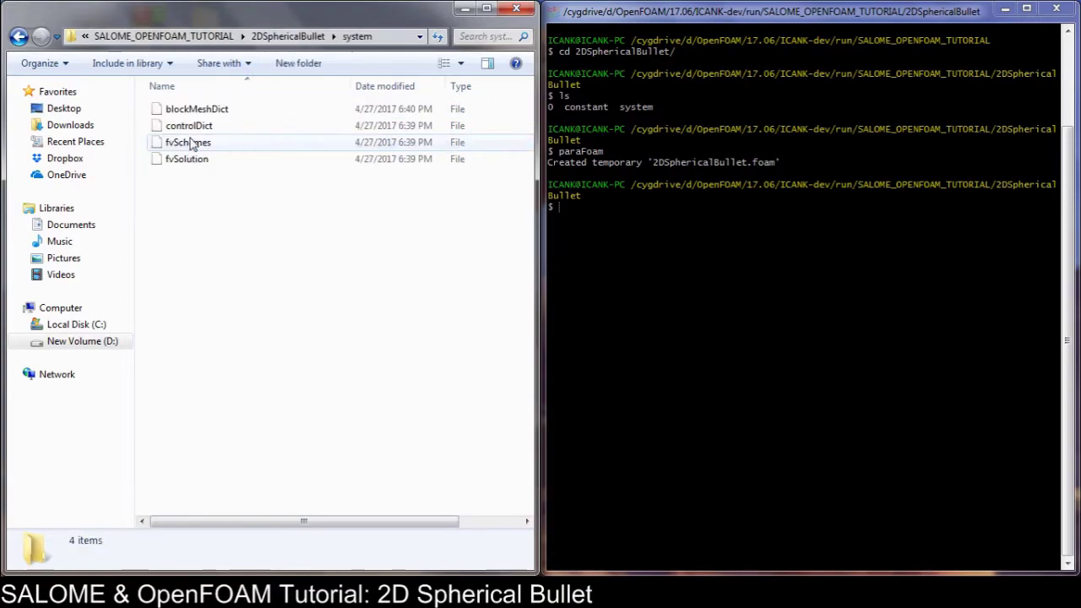
{"action": "left_click", "coordinate": [292, 37]}
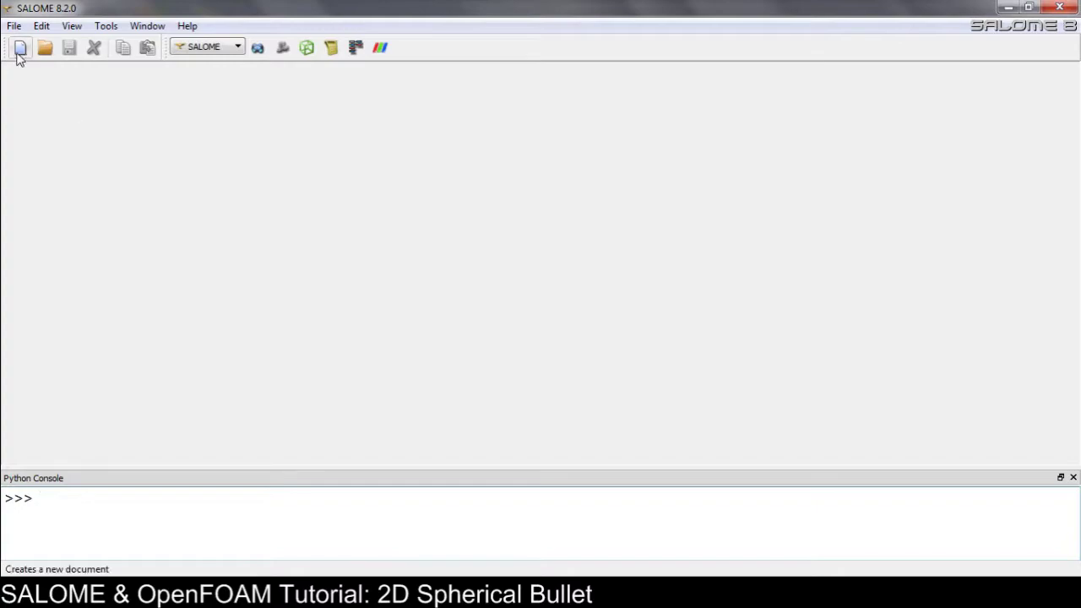
Step: Switch to SALOME, create a new study in the Geometry module, and construct a disk of radius 0.06 with OXY orientation
{"action": "left_click", "coordinate": [21, 47]}
{"action": "left_click", "coordinate": [258, 48]}
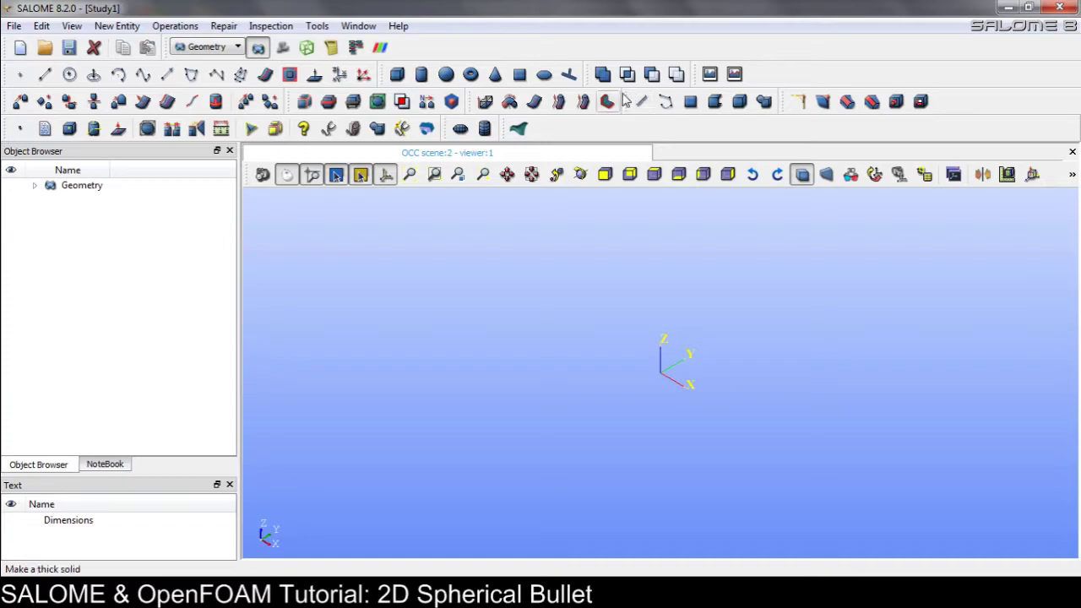
{"action": "left_click", "coordinate": [545, 76]}
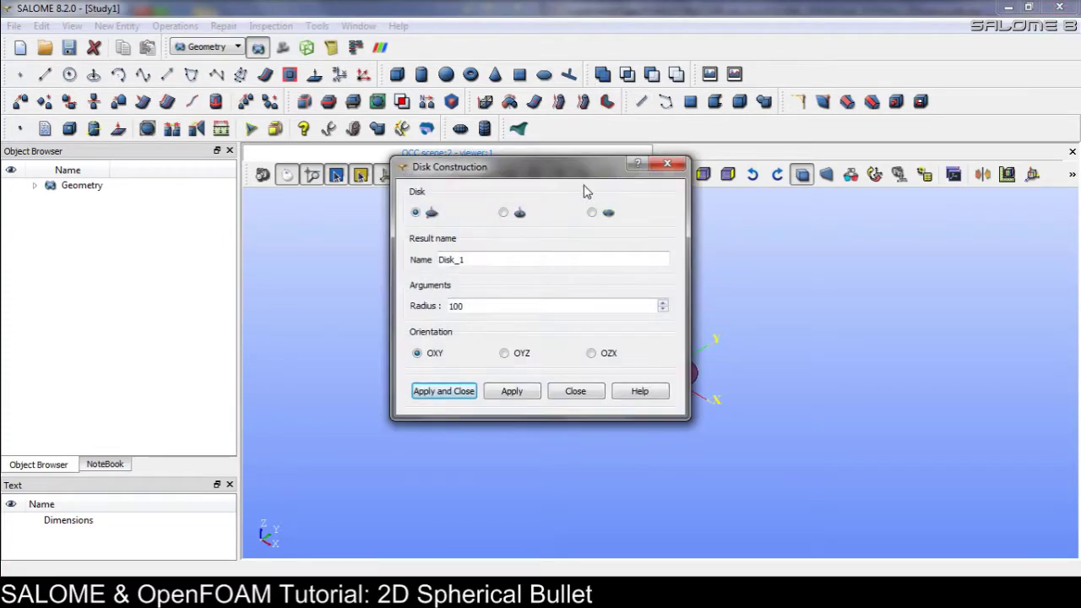
{"action": "left_click_drag", "start_coordinate": [585, 174], "coordinate": [274, 205]}
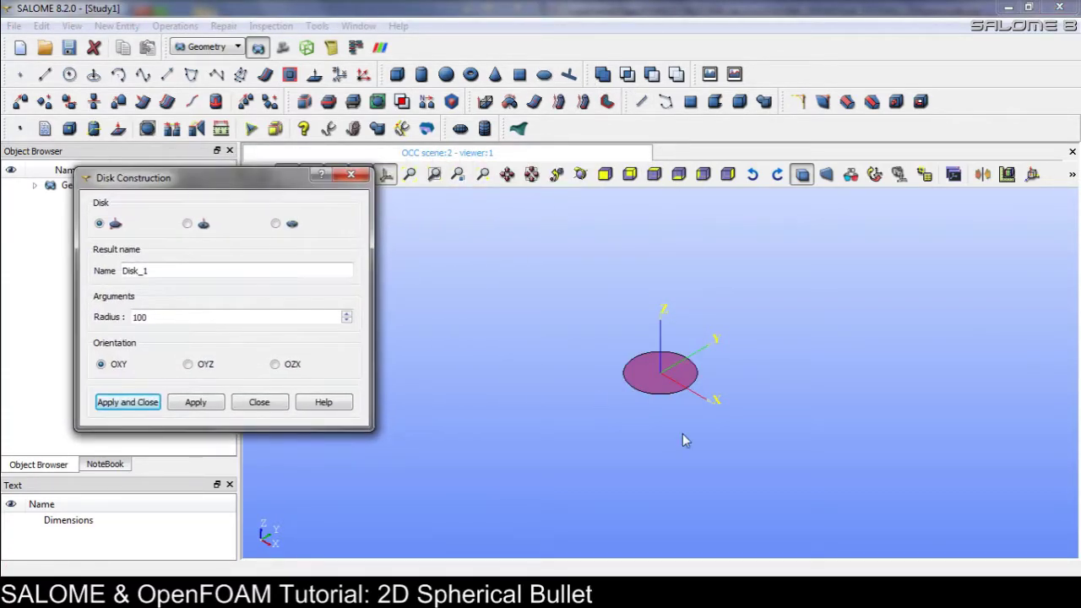
{"action": "right_click_drag", "start_coordinate": [917, 527], "coordinate": [677, 473], "text": "ctrl"}
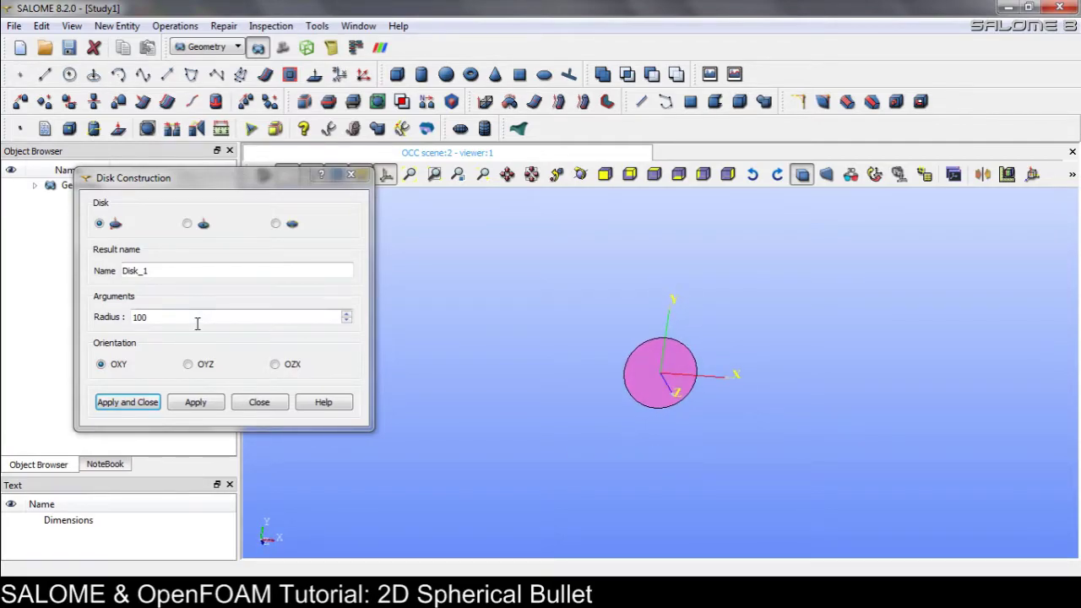
{"action": "left_click_drag", "start_coordinate": [196, 317], "coordinate": [12, 316]}
{"action": "type", "text": "0.0"}
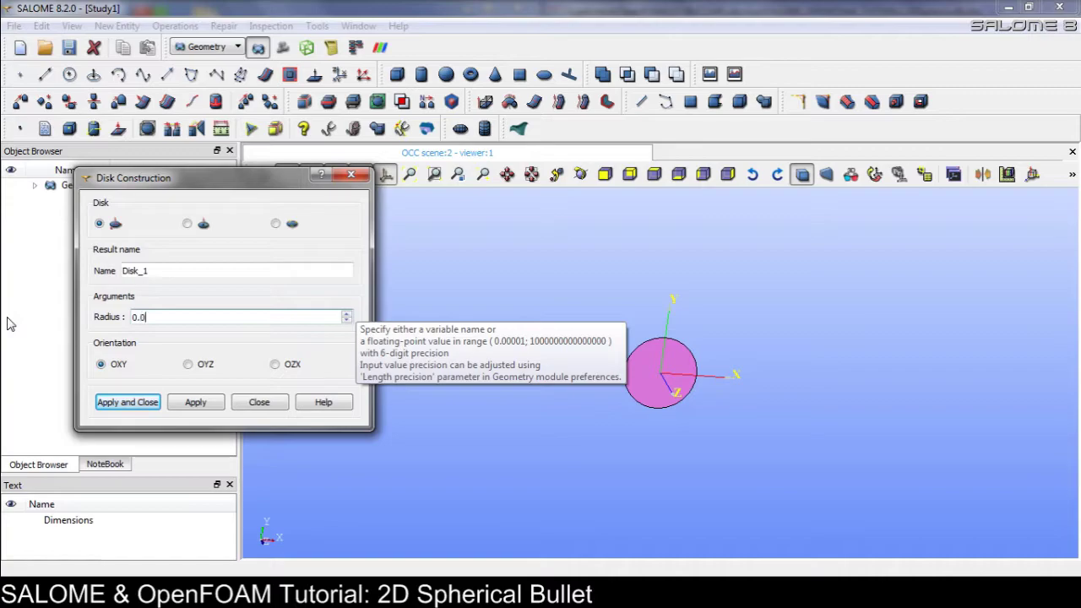
{"action": "type", "text": "6"}
{"action": "left_click", "coordinate": [133, 405]}
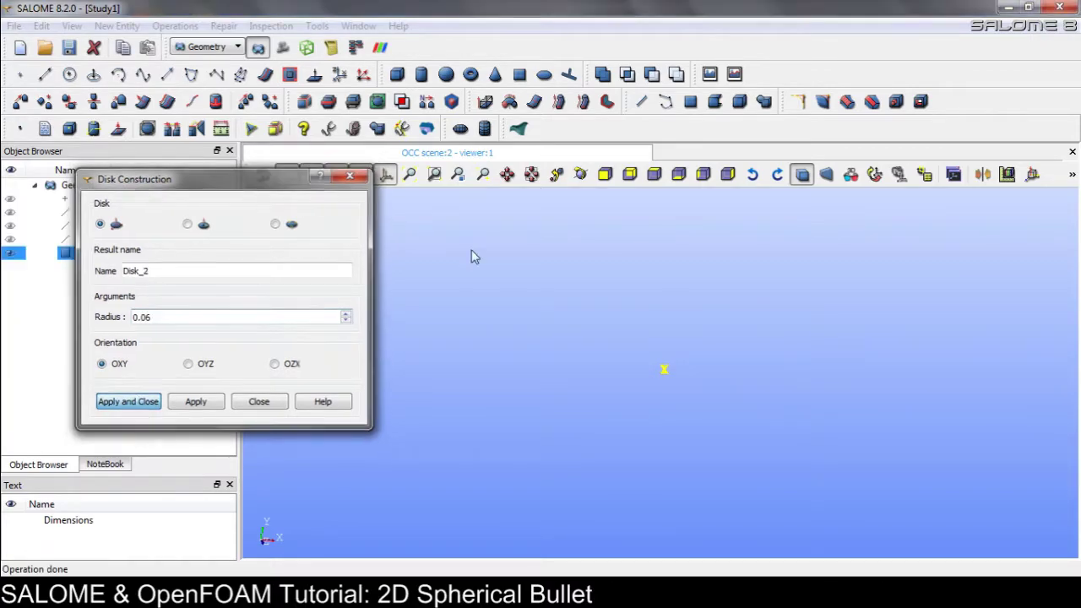
Step: Construct a rectangular face at the origin with height 1, width 6 and OXY orientation
{"action": "left_click", "coordinate": [412, 177]}
{"action": "left_click", "coordinate": [410, 174]}
{"action": "left_click_drag", "start_coordinate": [710, 405], "coordinate": [688, 442]}
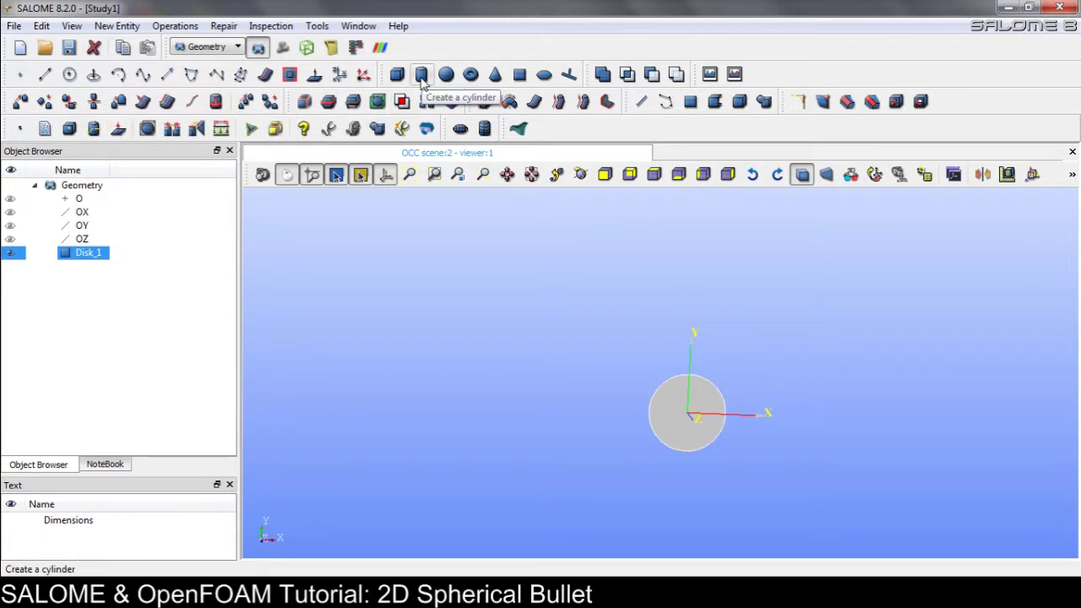
{"action": "left_click", "coordinate": [519, 75]}
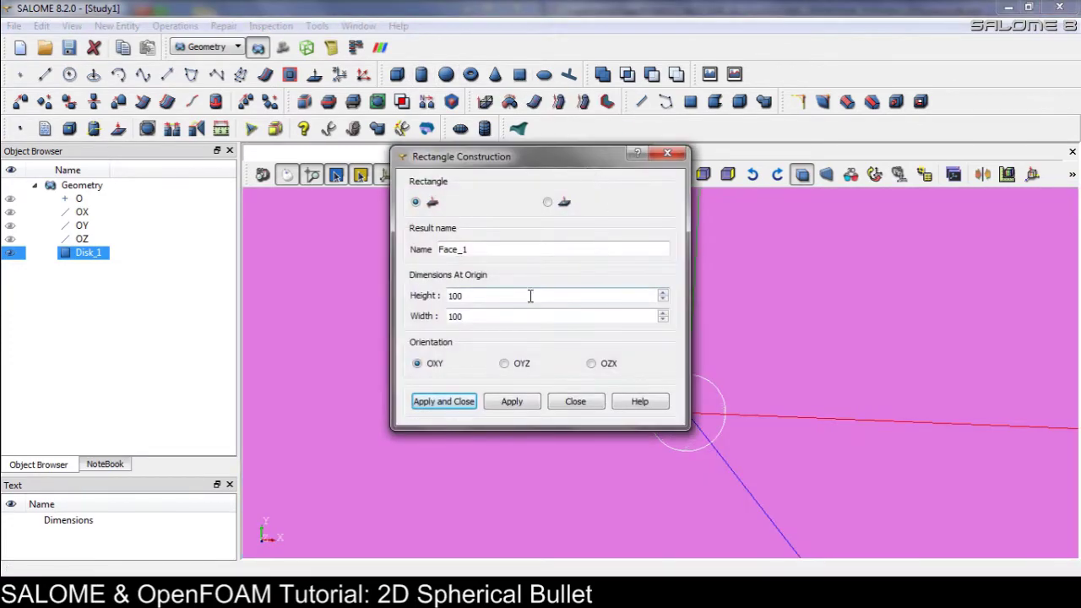
{"action": "double_click", "coordinate": [494, 297]}
{"action": "type", "text": "1"}
{"action": "double_click", "coordinate": [475, 316]}
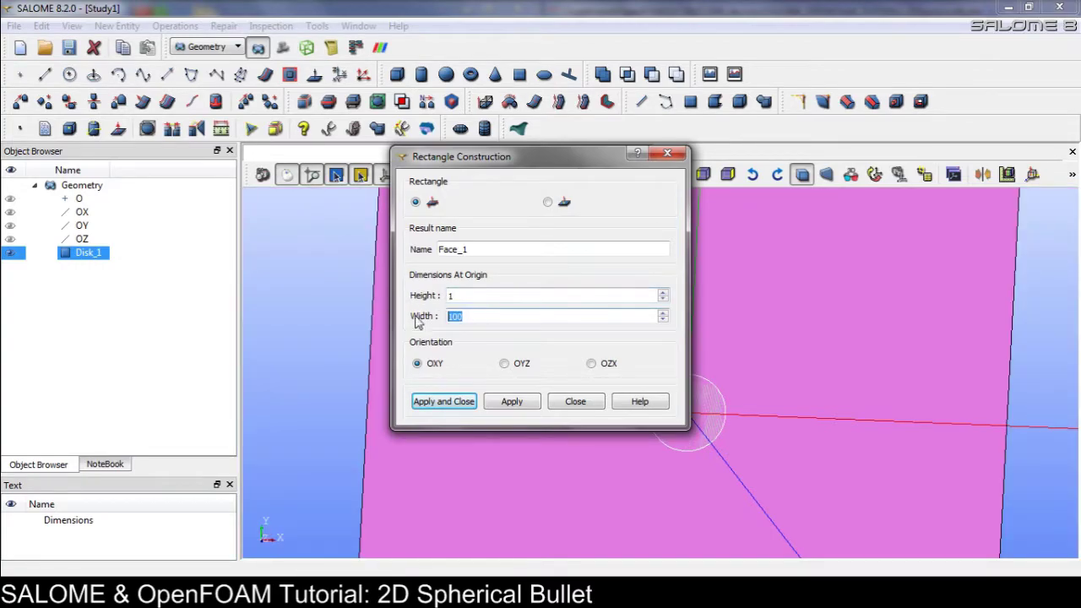
{"action": "type", "text": "1"}
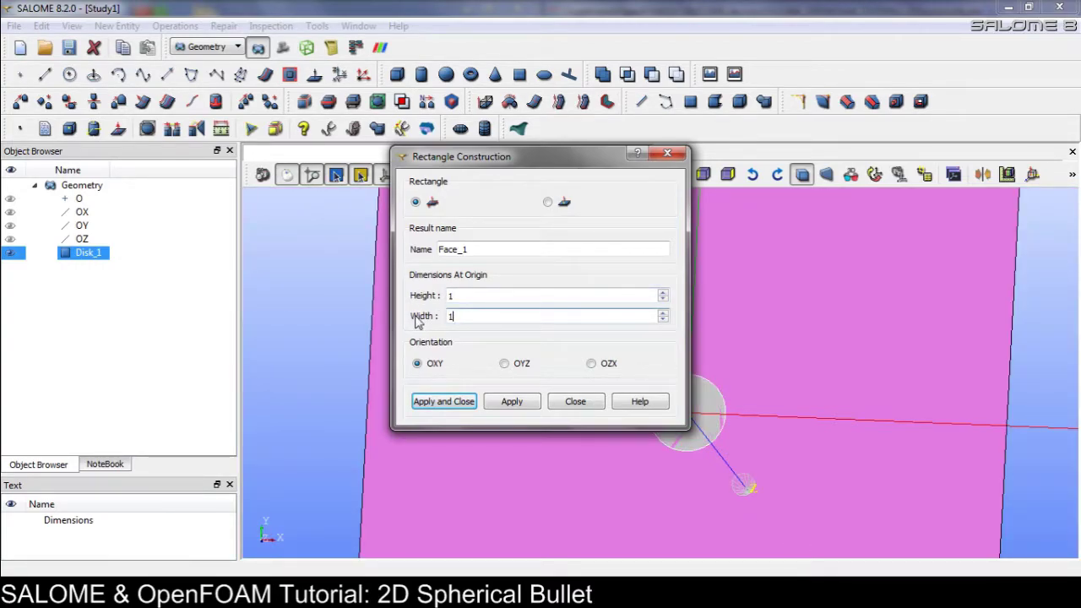
{"action": "scroll", "coordinate": [825, 397], "scroll_direction": "down", "scroll_amount": 5}
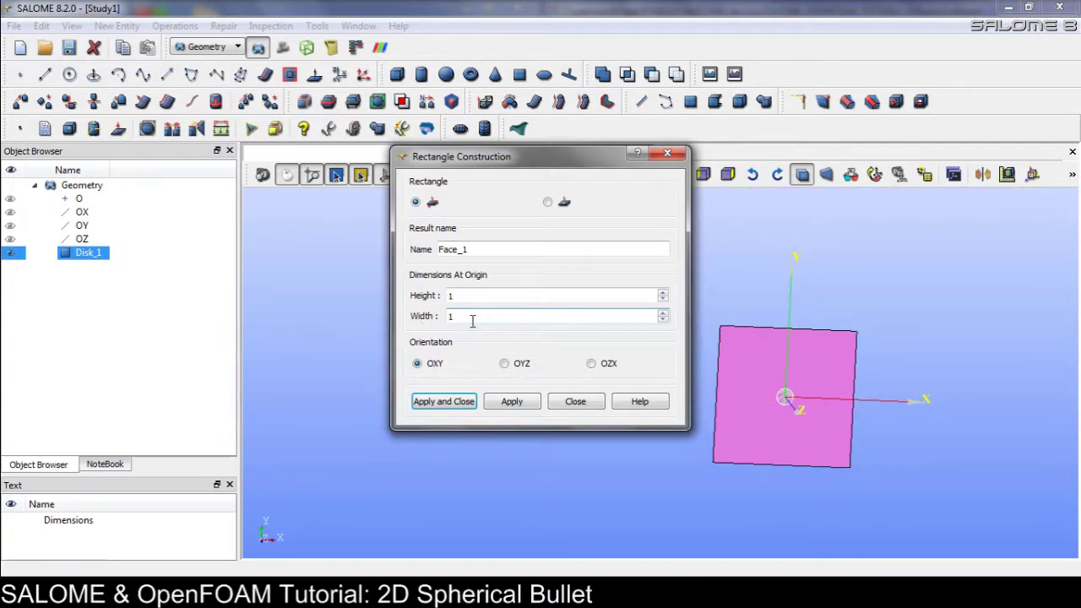
{"action": "key", "text": "BackSpace"}
{"action": "type", "text": "6"}
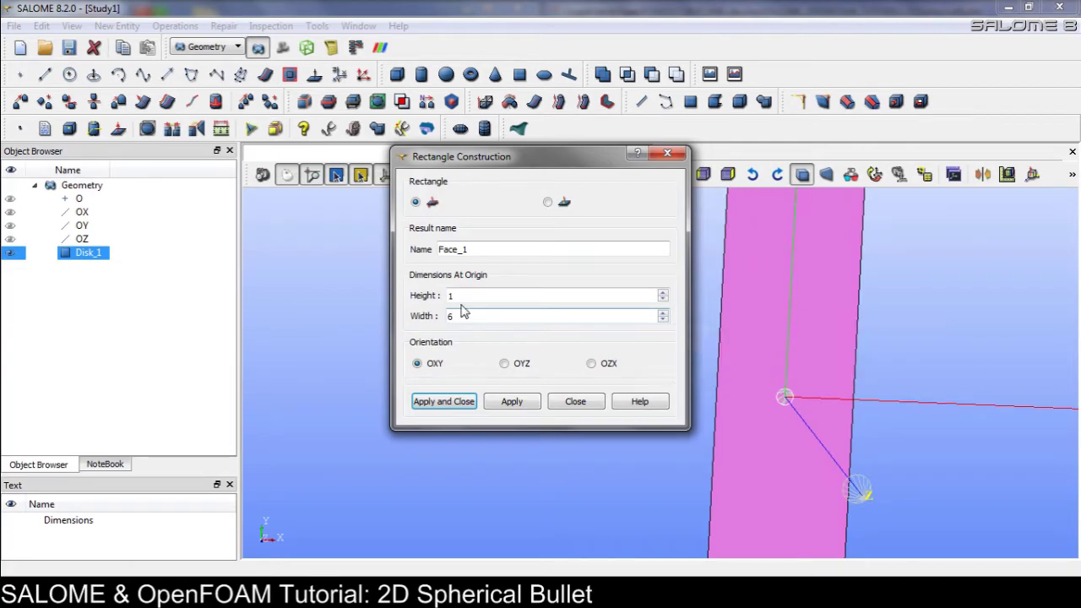
{"action": "right_click_drag", "start_coordinate": [756, 402], "coordinate": [479, 403], "text": "ctrl"}
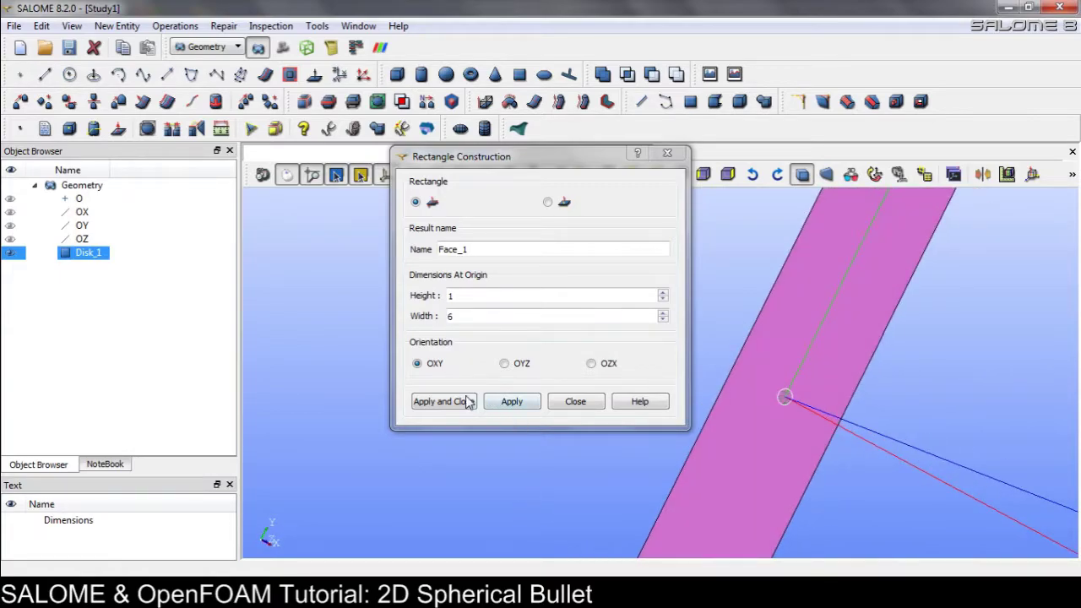
{"action": "left_click", "coordinate": [440, 402]}
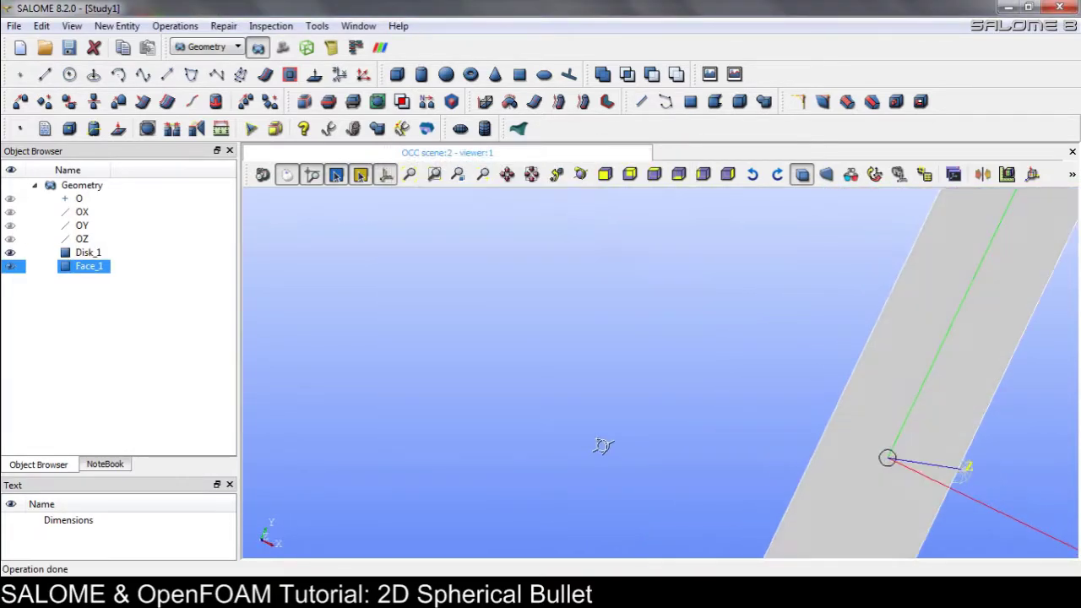
Step: Delete the 1 by 6 rectangular face from the study
{"action": "right_click_drag", "start_coordinate": [773, 501], "coordinate": [860, 514], "text": "ctrl"}
{"action": "right_click_drag", "start_coordinate": [862, 473], "coordinate": [816, 455], "text": "ctrl"}
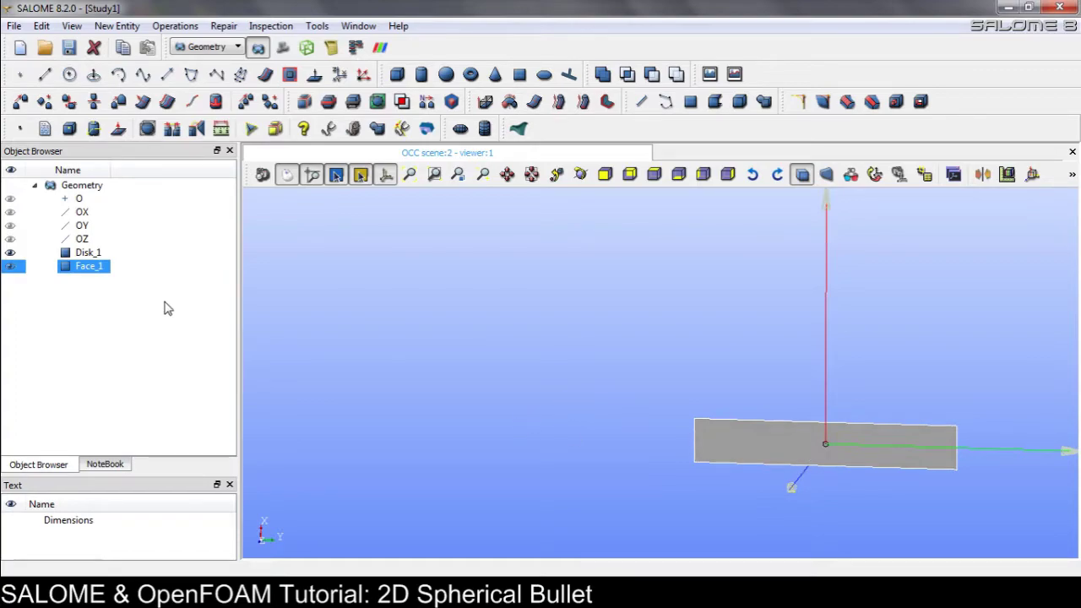
{"action": "key", "text": "Delete"}
{"action": "key", "text": "Return"}
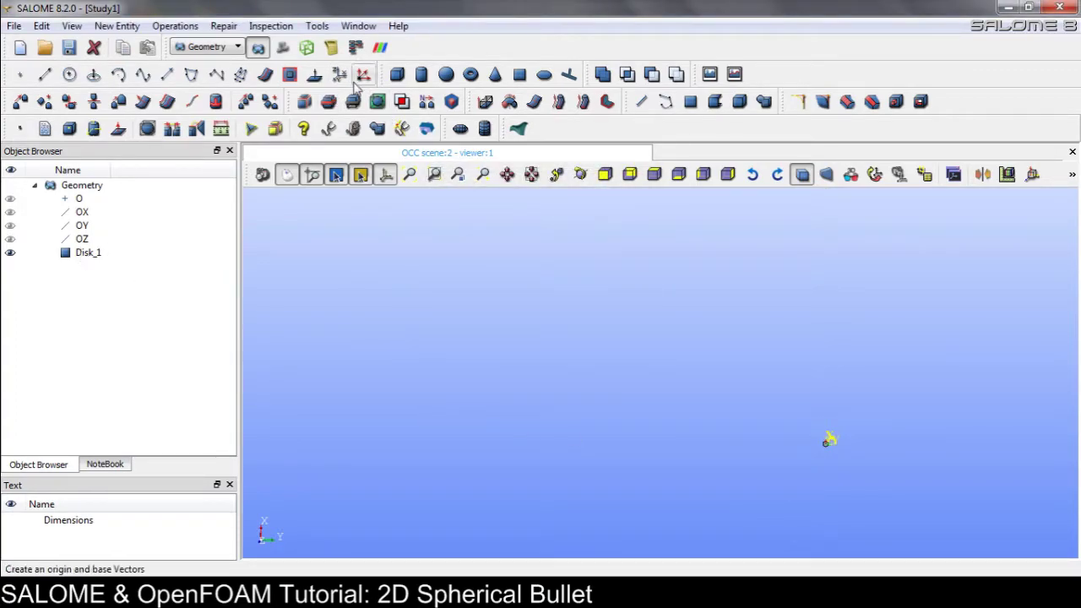
Step: Construct a rectangular face at the origin with height 2, width 5 and OXY orientation
{"action": "left_click", "coordinate": [518, 75]}
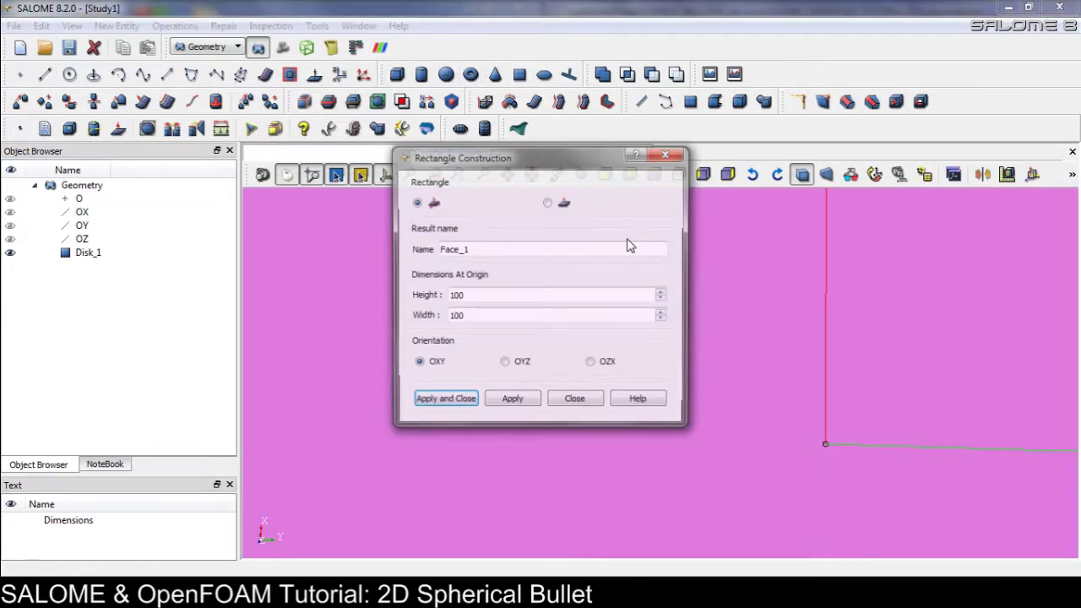
{"action": "double_click", "coordinate": [533, 295]}
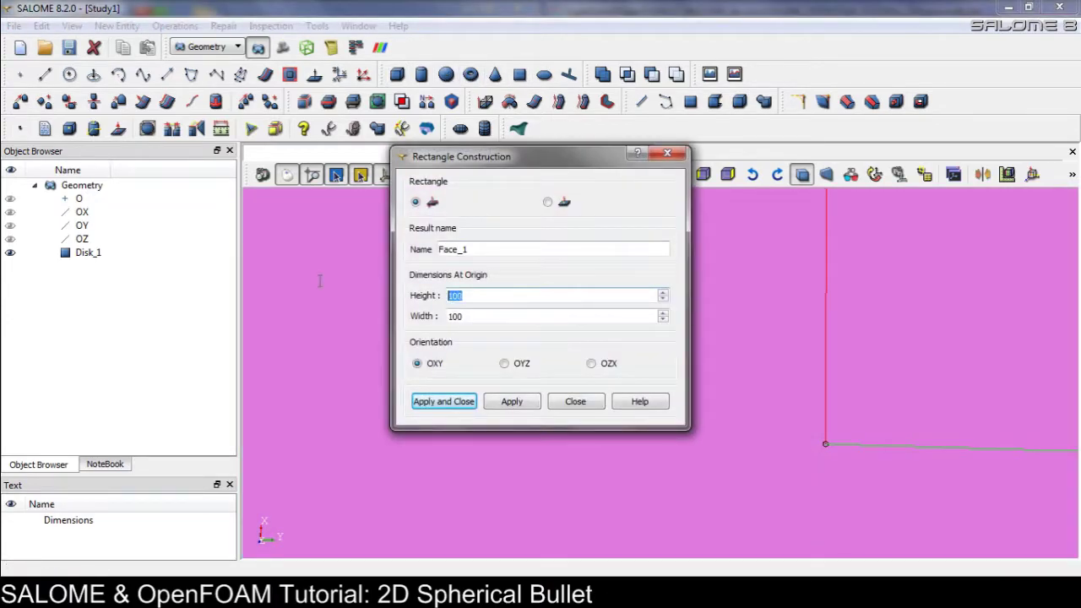
{"action": "type", "text": "2"}
{"action": "double_click", "coordinate": [488, 319]}
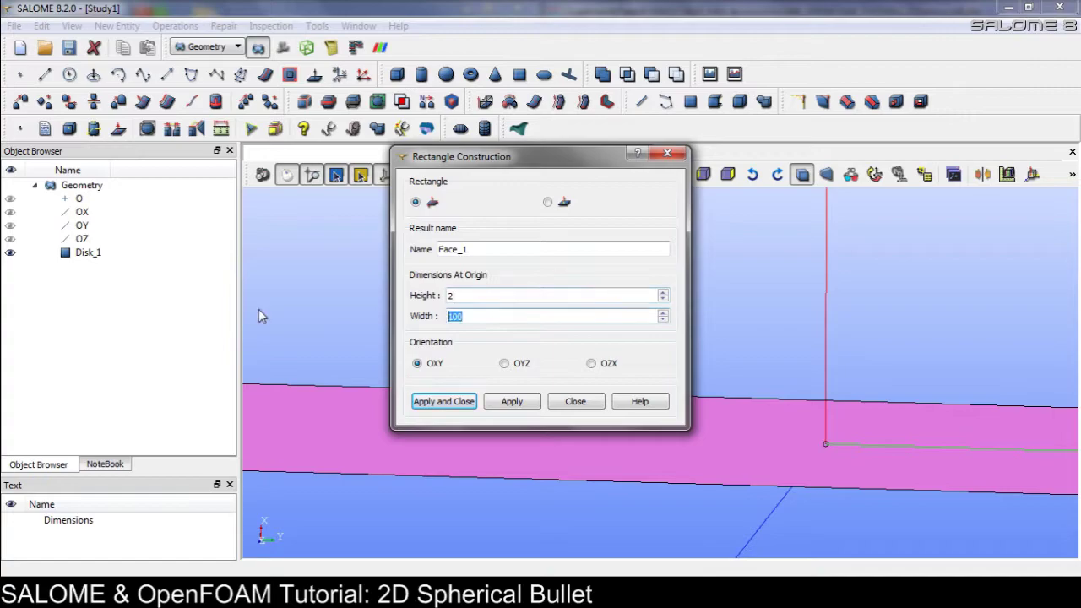
{"action": "type", "text": "6"}
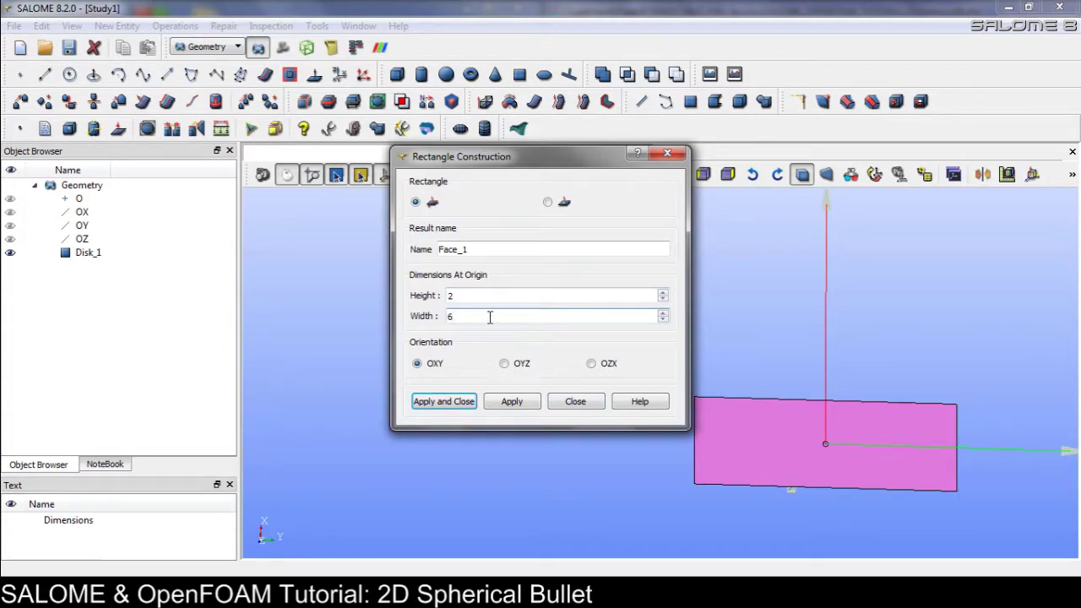
{"action": "type", "text": "5"}
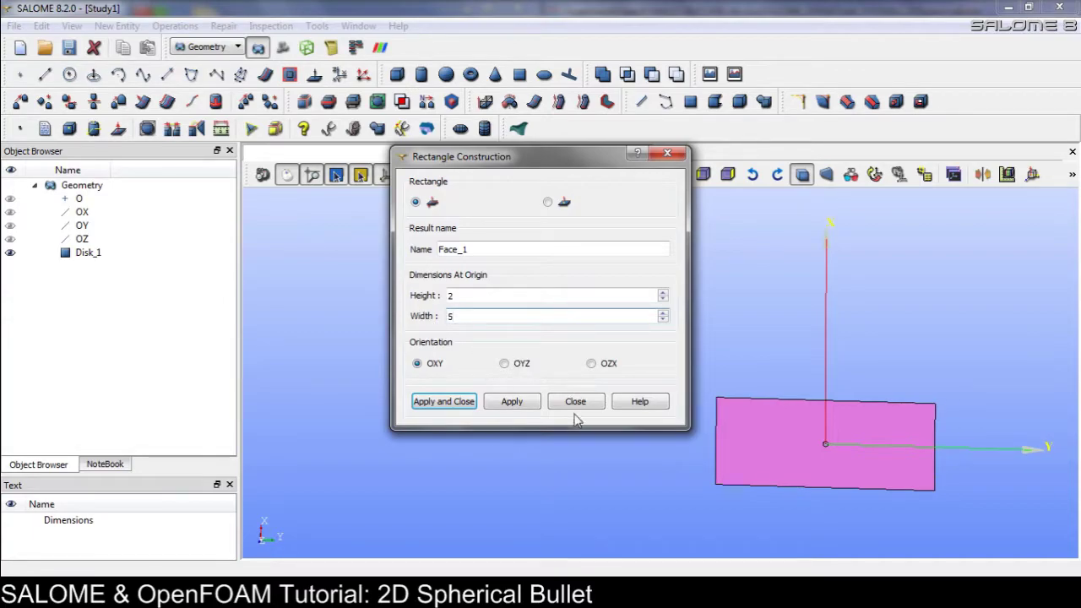
{"action": "left_click", "coordinate": [463, 401]}
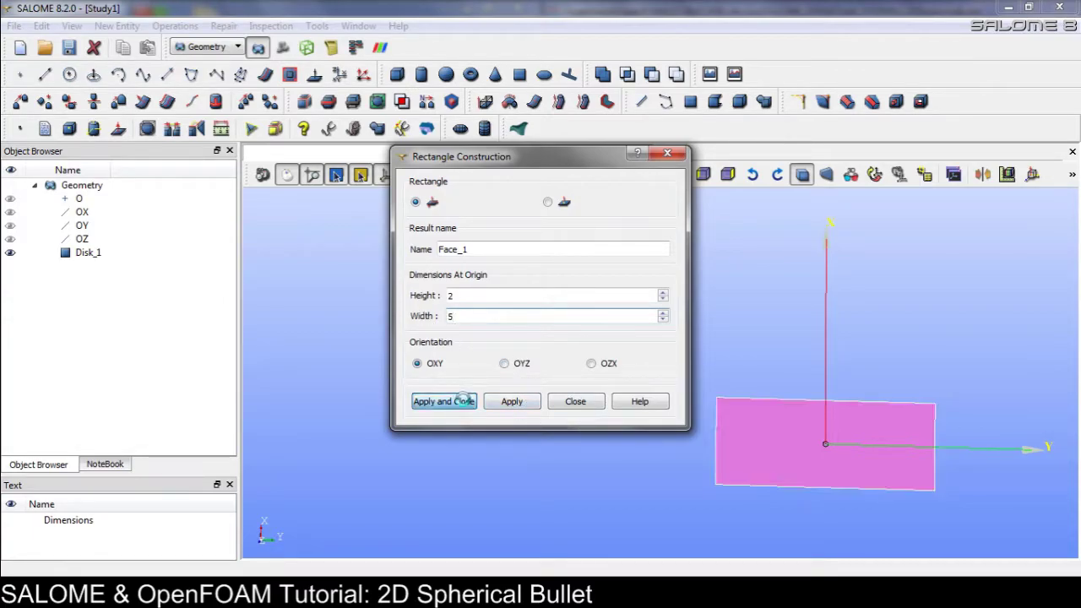
Step: Translate a copy of the rectangular face Face_1 by 1 along Y
{"action": "scroll", "coordinate": [819, 489], "scroll_direction": "up", "scroll_amount": 5}
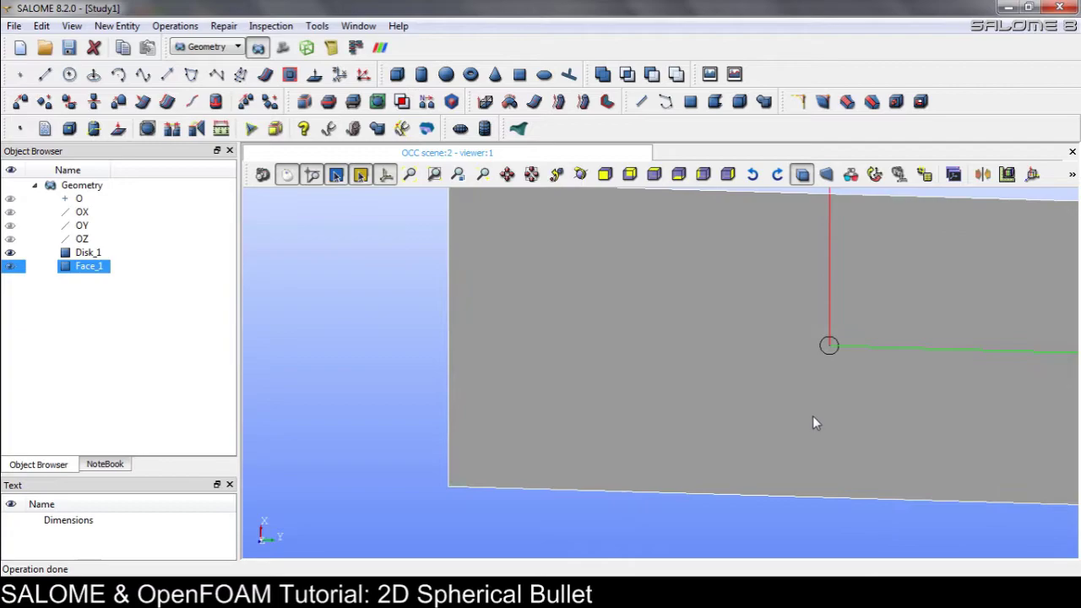
{"action": "scroll", "coordinate": [816, 430], "scroll_direction": "down", "scroll_amount": 4}
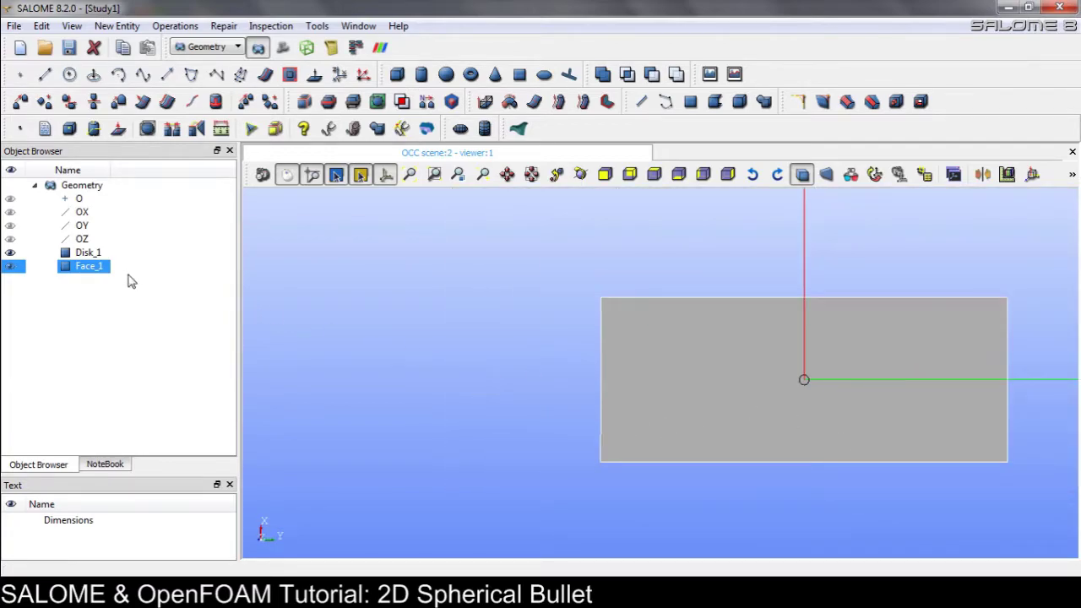
{"action": "left_click", "coordinate": [20, 102]}
{"action": "left_click_drag", "start_coordinate": [447, 107], "coordinate": [106, 32]}
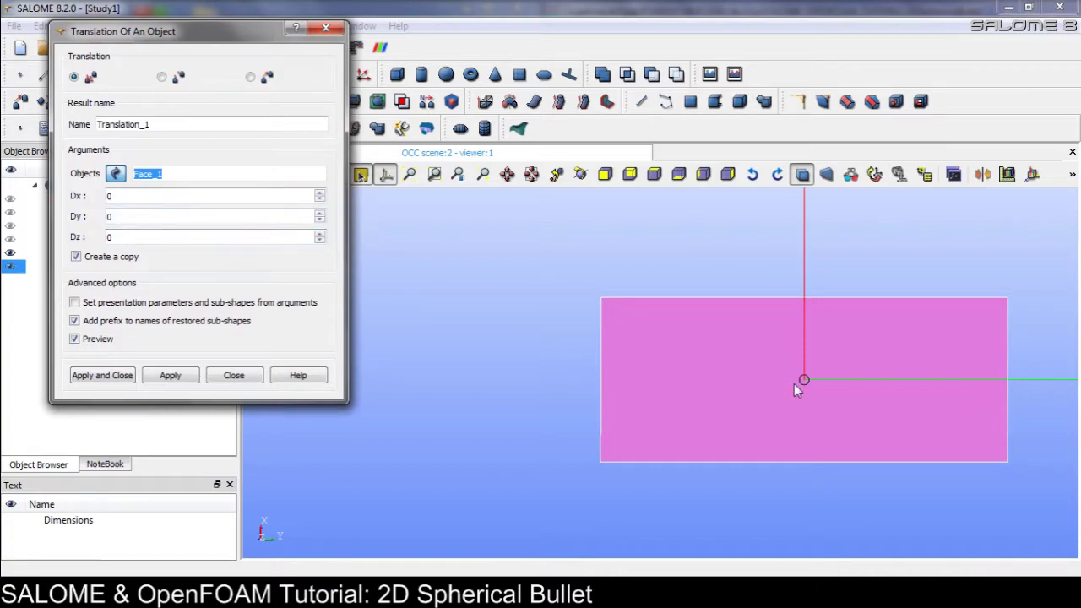
{"action": "left_click_drag", "start_coordinate": [188, 36], "coordinate": [334, 149]}
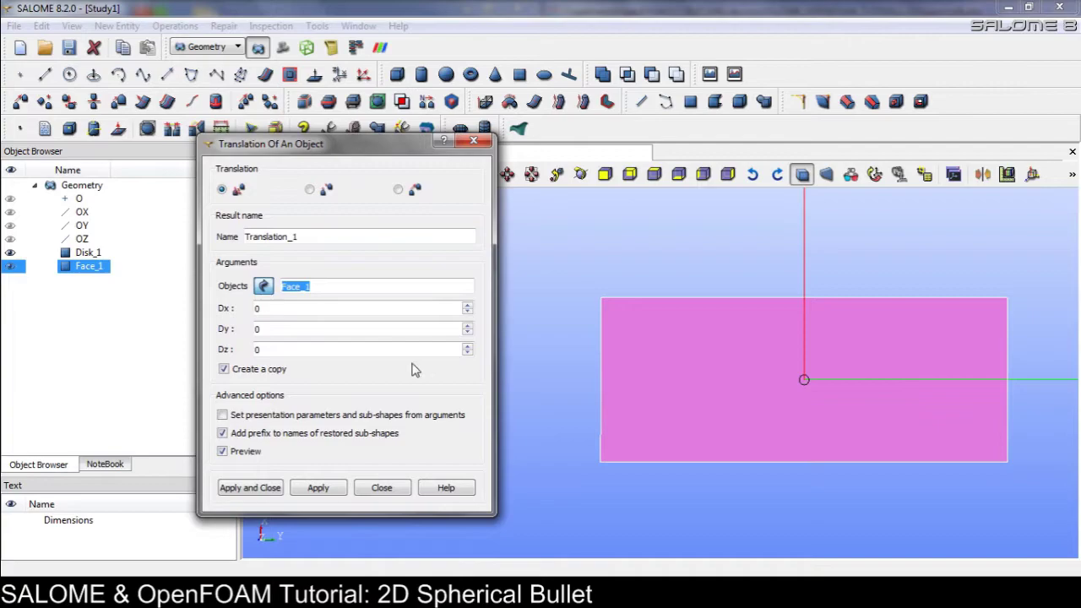
{"action": "scroll", "coordinate": [973, 381], "scroll_direction": "down", "scroll_amount": 4}
{"action": "middle_click_drag", "start_coordinate": [889, 391], "coordinate": [732, 397], "text": "ctrl"}
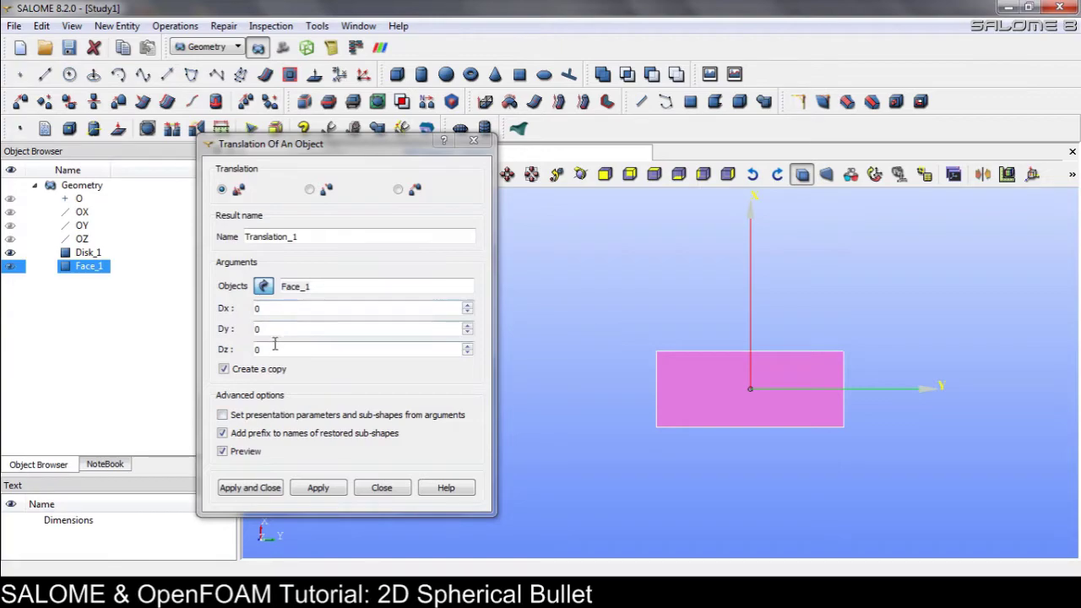
{"action": "double_click", "coordinate": [297, 330]}
{"action": "type", "text": "1"}
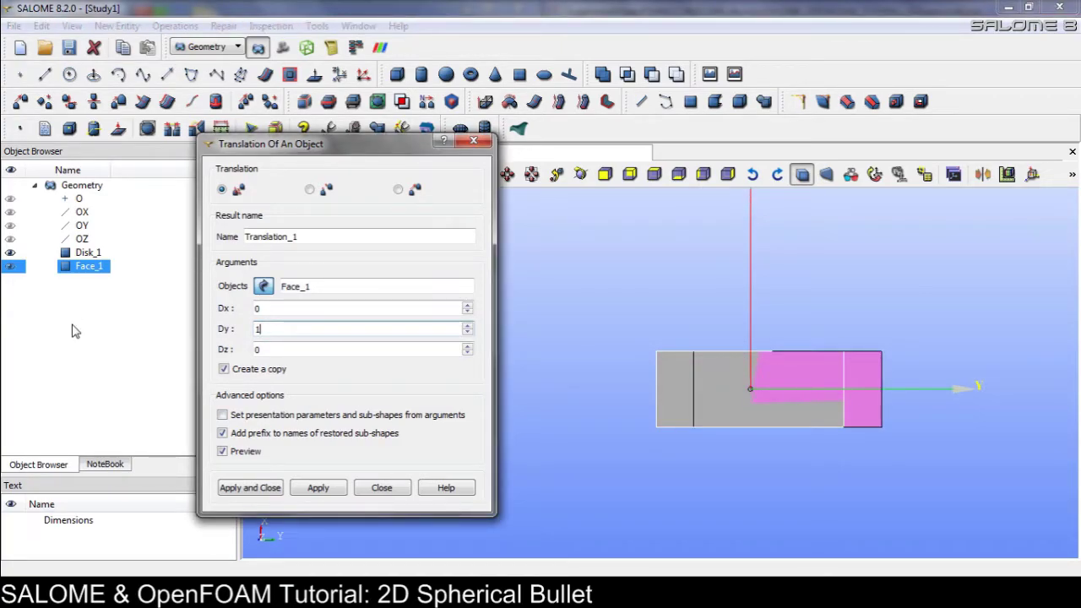
{"action": "left_click", "coordinate": [234, 489]}
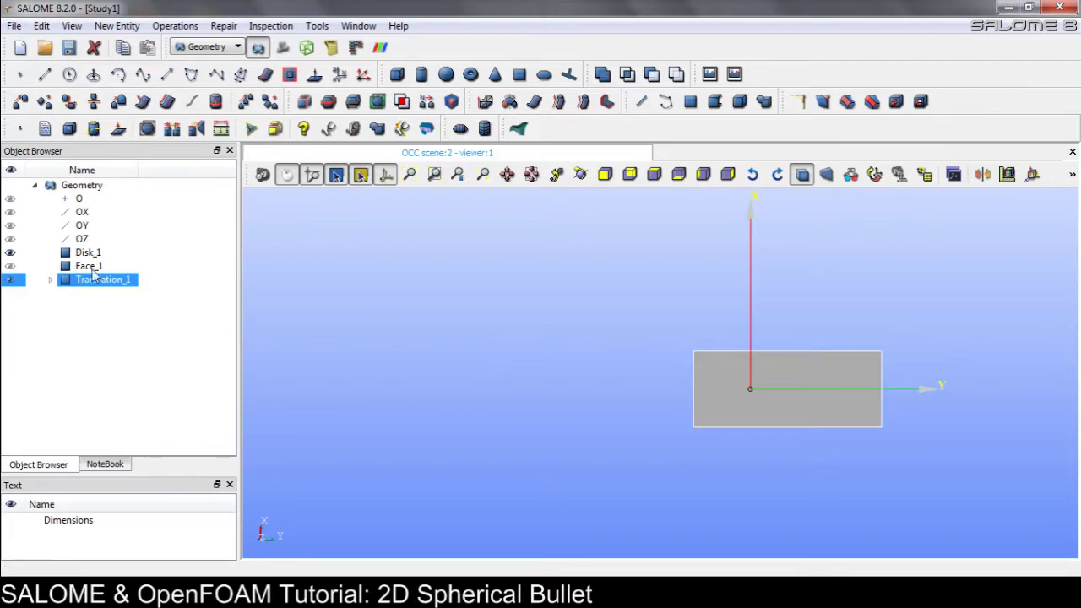
Step: Rotate a copy of the translated face by 90 degrees about the OY axis and redisplay Translation_1
{"action": "left_click", "coordinate": [47, 102]}
{"action": "left_click", "coordinate": [455, 272]}
{"action": "left_click", "coordinate": [82, 225]}
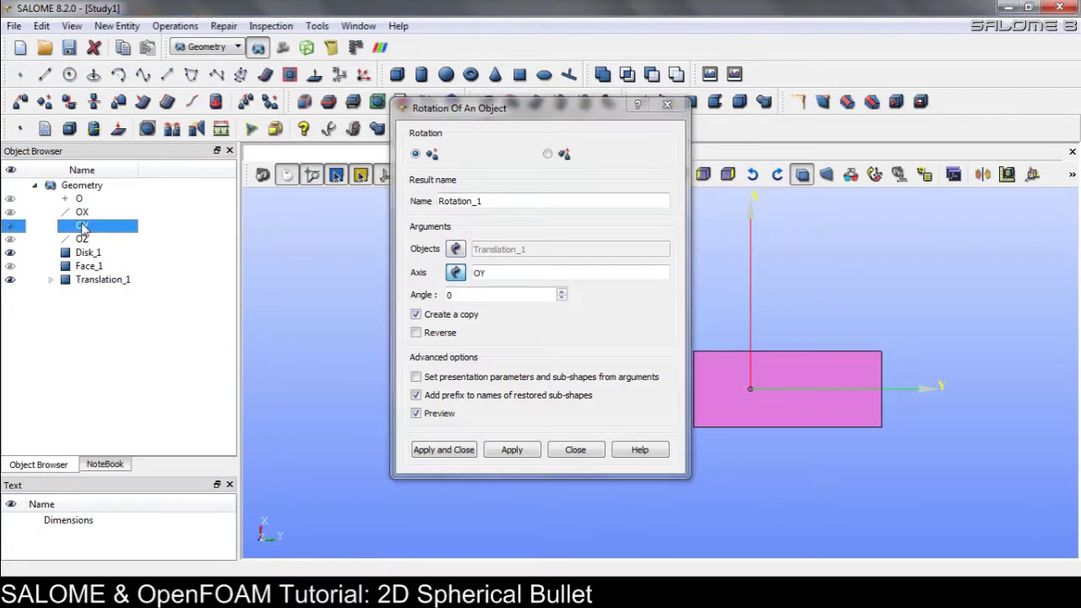
{"action": "double_click", "coordinate": [461, 295]}
{"action": "type", "text": "90"}
{"action": "left_click", "coordinate": [456, 450]}
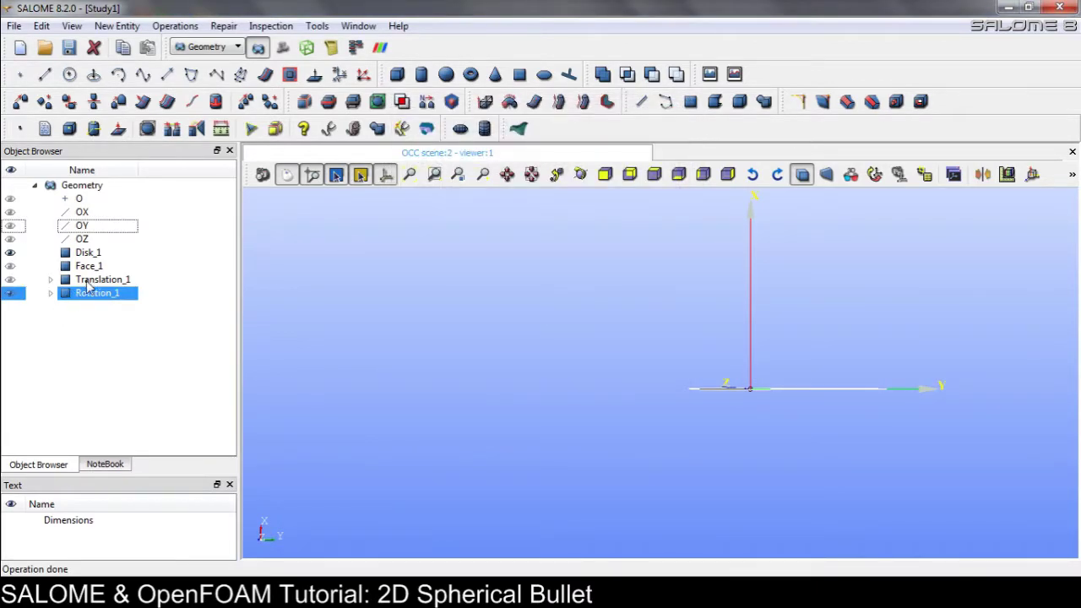
{"action": "left_click", "coordinate": [10, 280]}
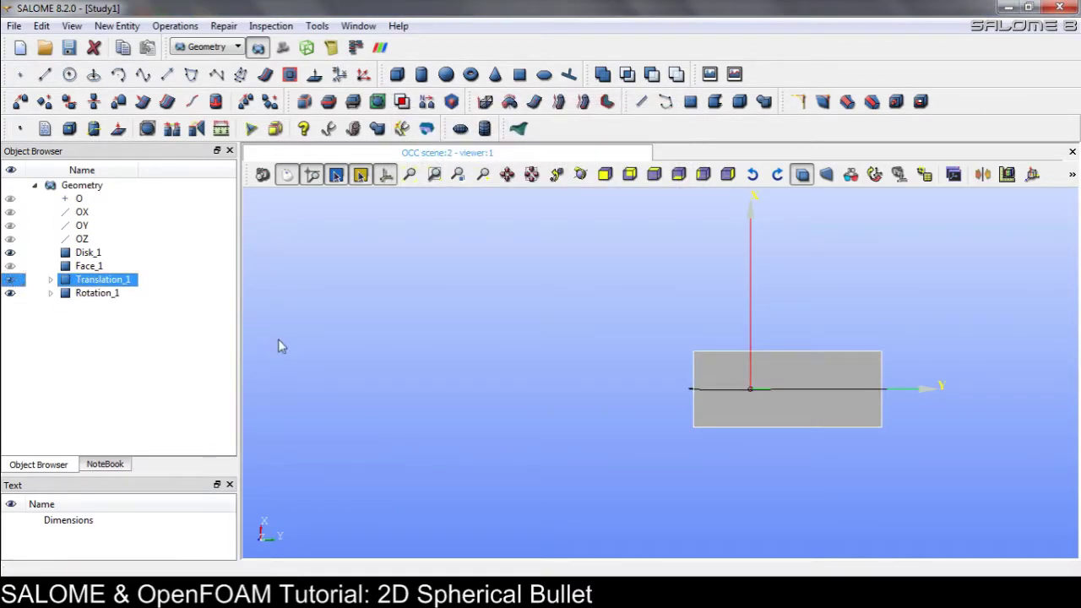
Step: Partition Translation_1 using Disk_1 and Rotation_1 as tool objects, with Face as the resulting type
{"action": "left_click", "coordinate": [97, 297]}
{"action": "left_click", "coordinate": [99, 282], "text": "ctrl"}
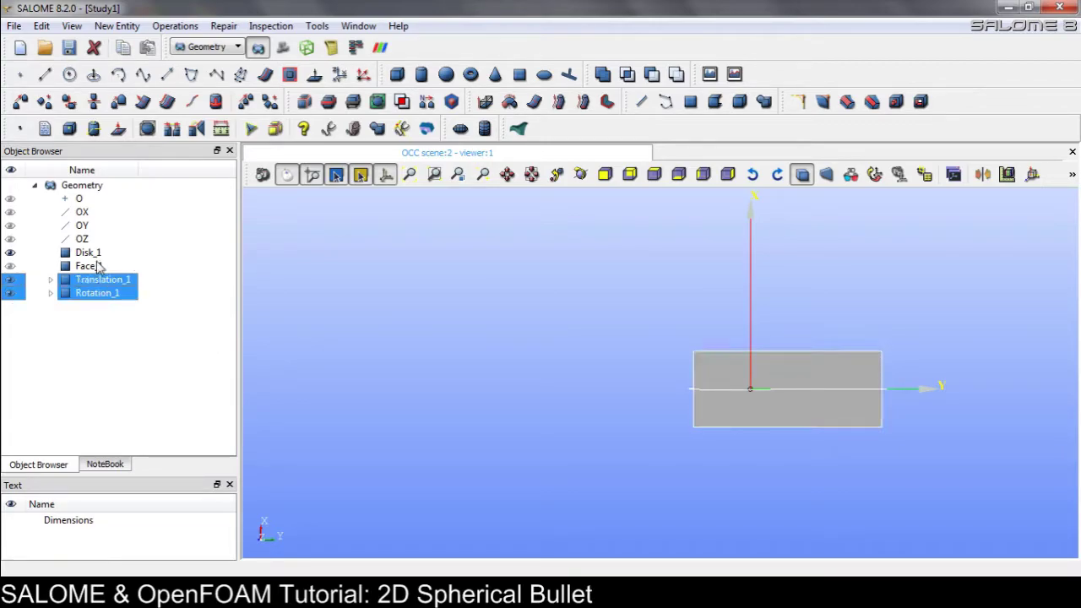
{"action": "left_click", "coordinate": [99, 255], "text": "ctrl"}
{"action": "left_click", "coordinate": [173, 253]}
{"action": "left_click", "coordinate": [105, 280]}
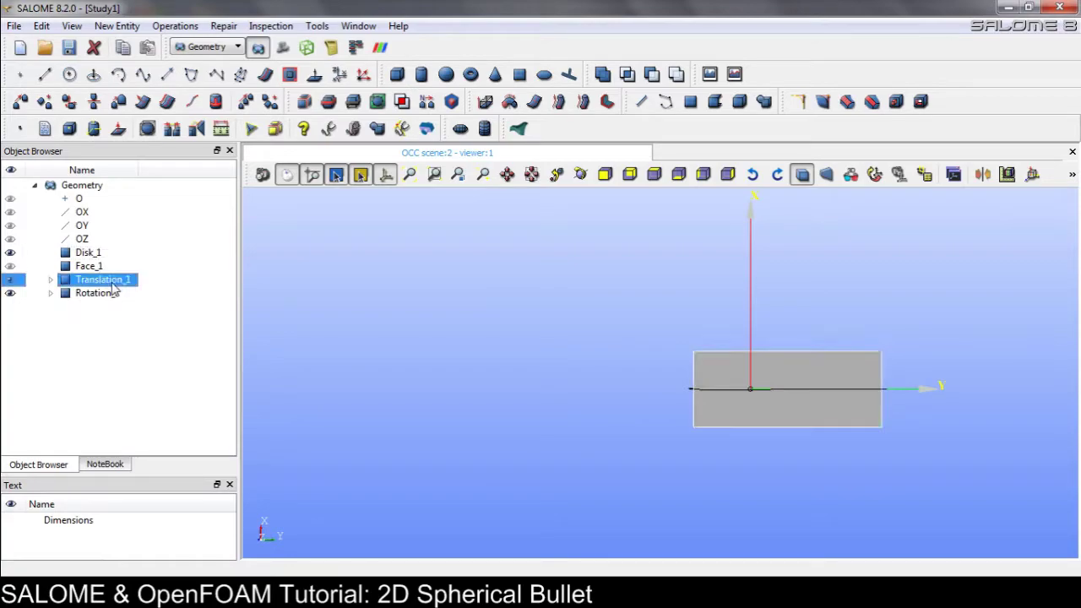
{"action": "scroll", "coordinate": [730, 437], "scroll_direction": "up", "scroll_amount": 3}
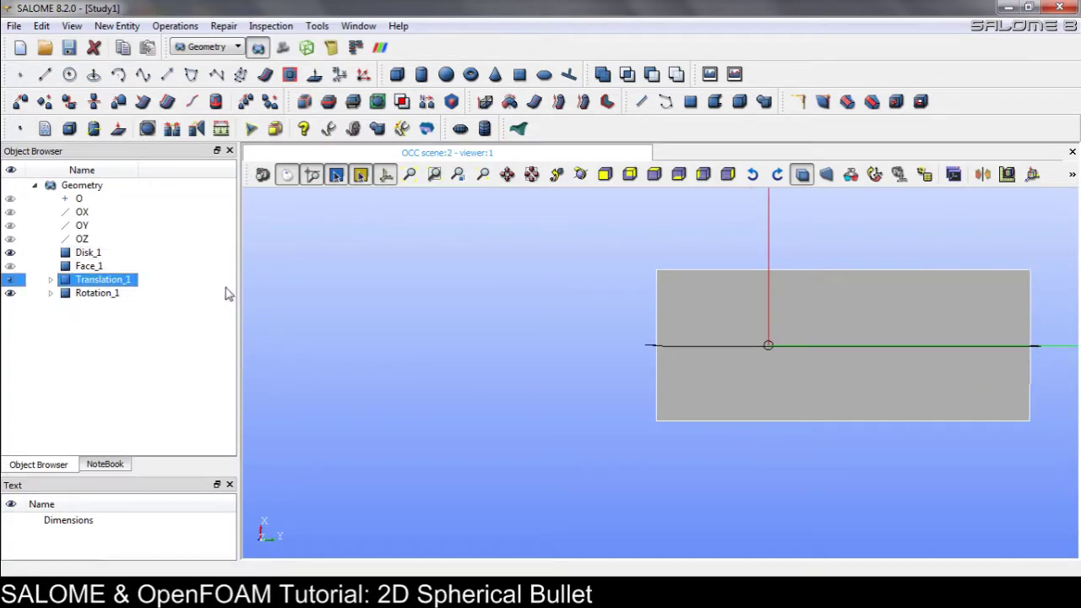
{"action": "left_click", "coordinate": [369, 125]}
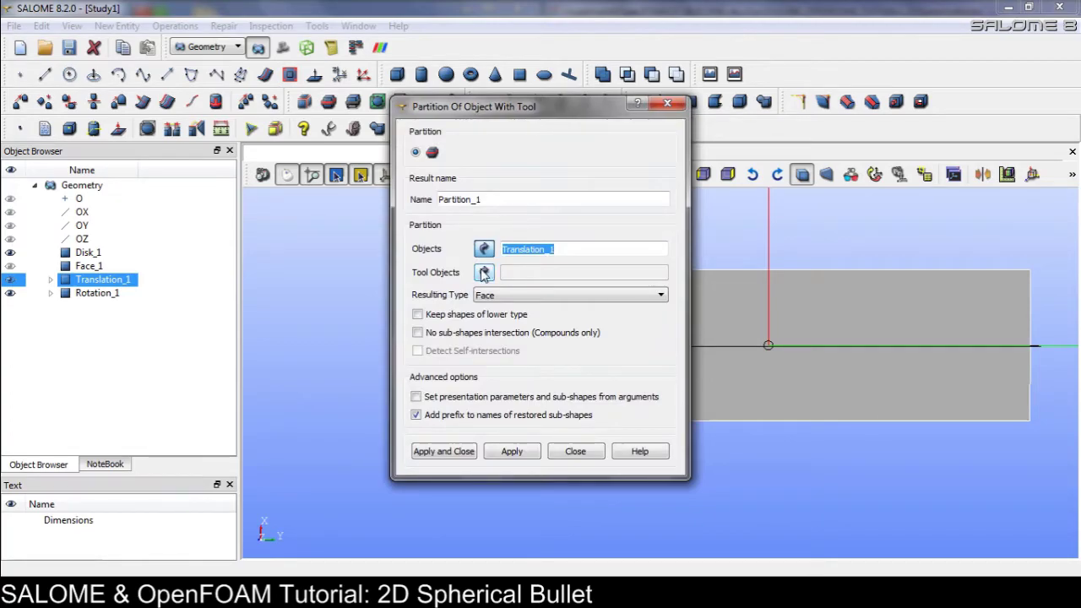
{"action": "left_click", "coordinate": [484, 272]}
{"action": "left_click", "coordinate": [88, 253]}
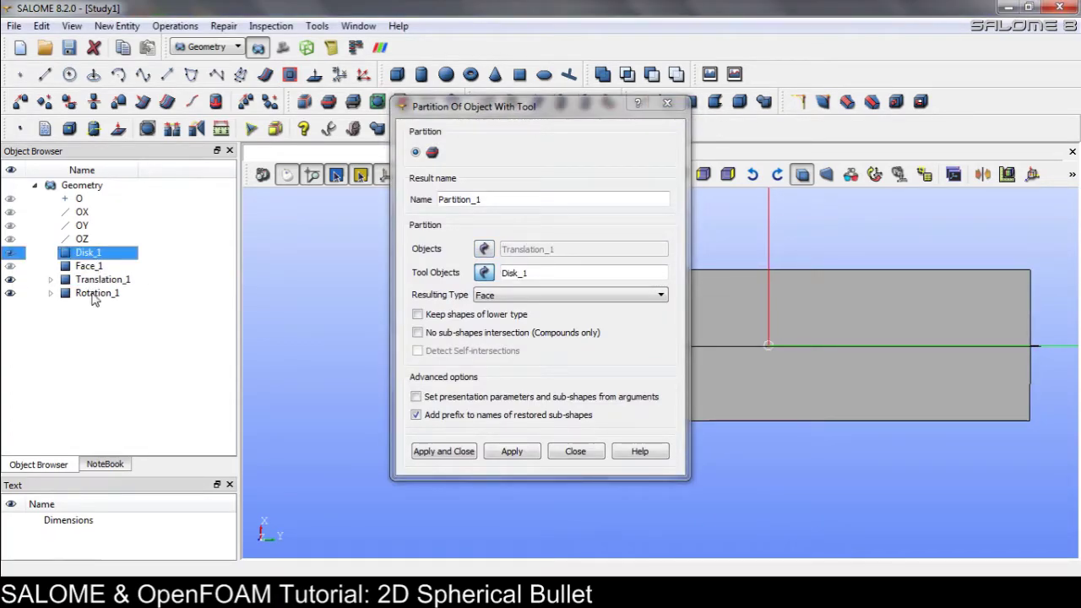
{"action": "left_click", "coordinate": [95, 293], "text": "ctrl"}
{"action": "left_click", "coordinate": [440, 451]}
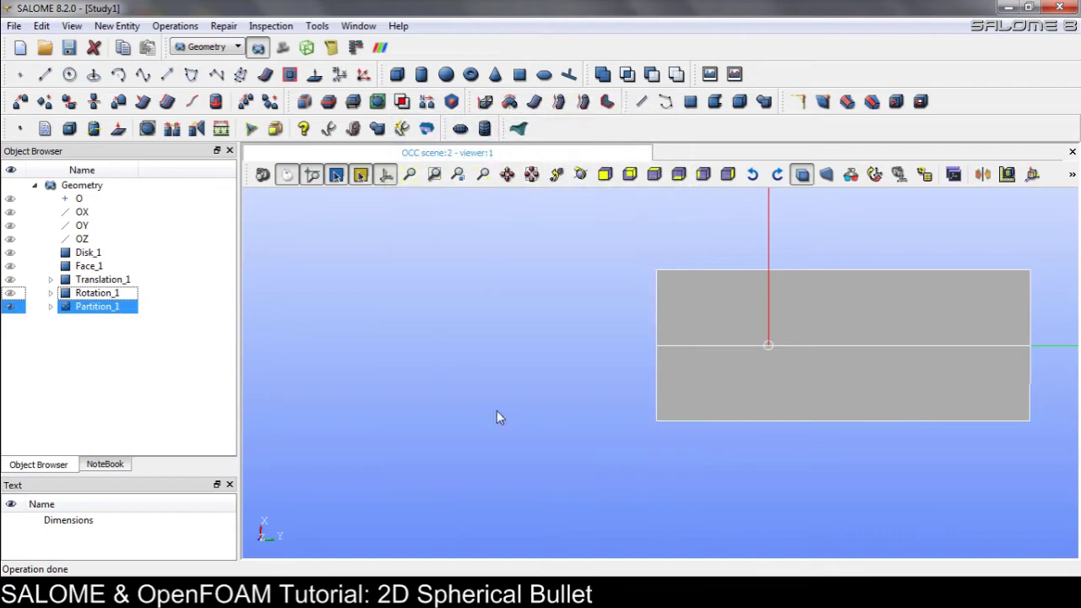
Step: Suppress the two half-disk faces at the origin in Partition_1 to cut the bullet hole out of the domain
{"action": "scroll", "coordinate": [958, 372], "scroll_direction": "up", "scroll_amount": 3}
{"action": "scroll", "coordinate": [915, 371], "scroll_direction": "down", "scroll_amount": 4}
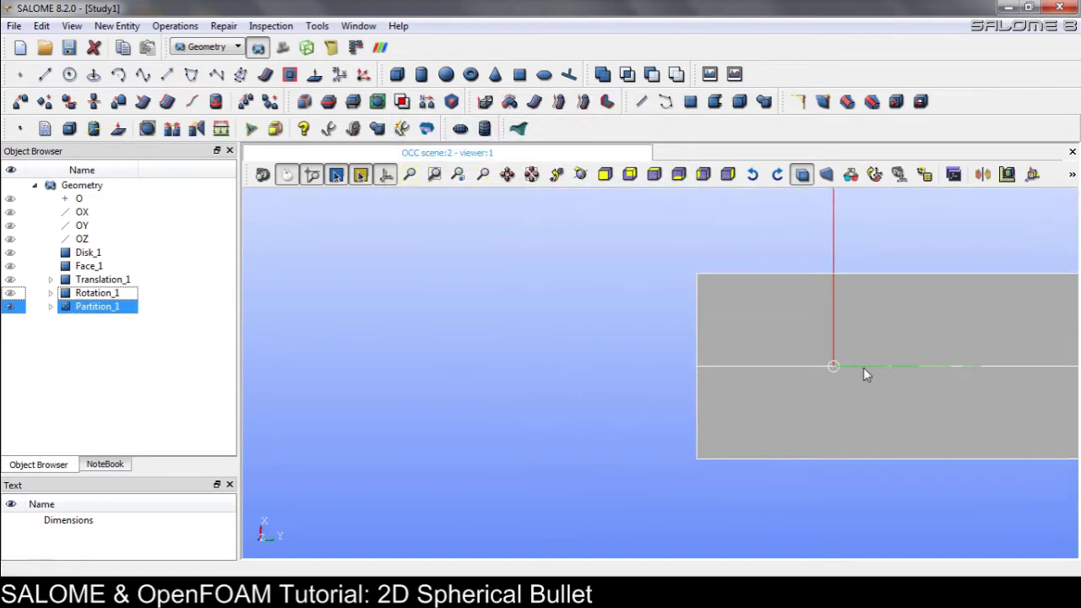
{"action": "scroll", "coordinate": [864, 372], "scroll_direction": "up", "scroll_amount": 2}
{"action": "middle_click_drag", "start_coordinate": [776, 382], "coordinate": [672, 381], "text": "ctrl"}
{"action": "left_click", "coordinate": [224, 25]}
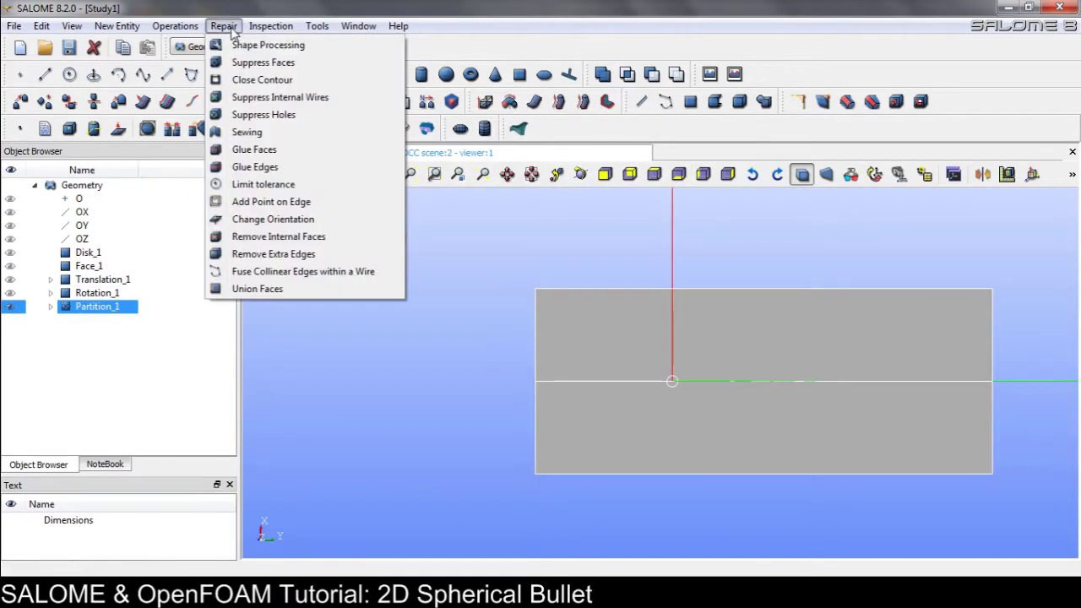
{"action": "left_click", "coordinate": [270, 62]}
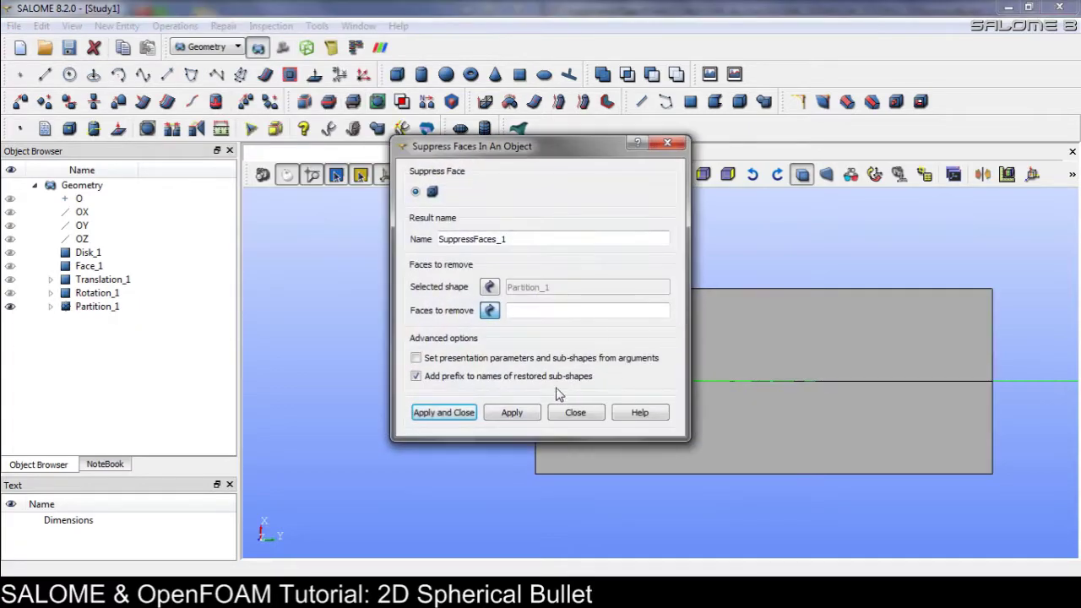
{"action": "left_click_drag", "start_coordinate": [543, 152], "coordinate": [171, 142]}
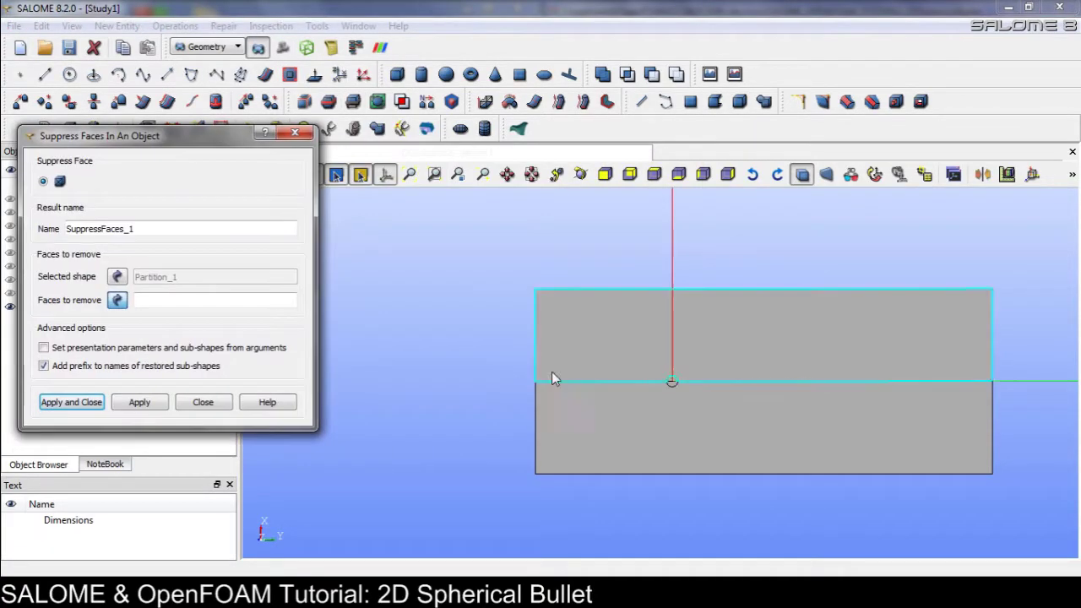
{"action": "scroll", "coordinate": [683, 385], "scroll_direction": "up", "scroll_amount": 3}
{"action": "scroll", "coordinate": [681, 389], "scroll_direction": "up", "scroll_amount": 2}
{"action": "left_click", "coordinate": [659, 380]}
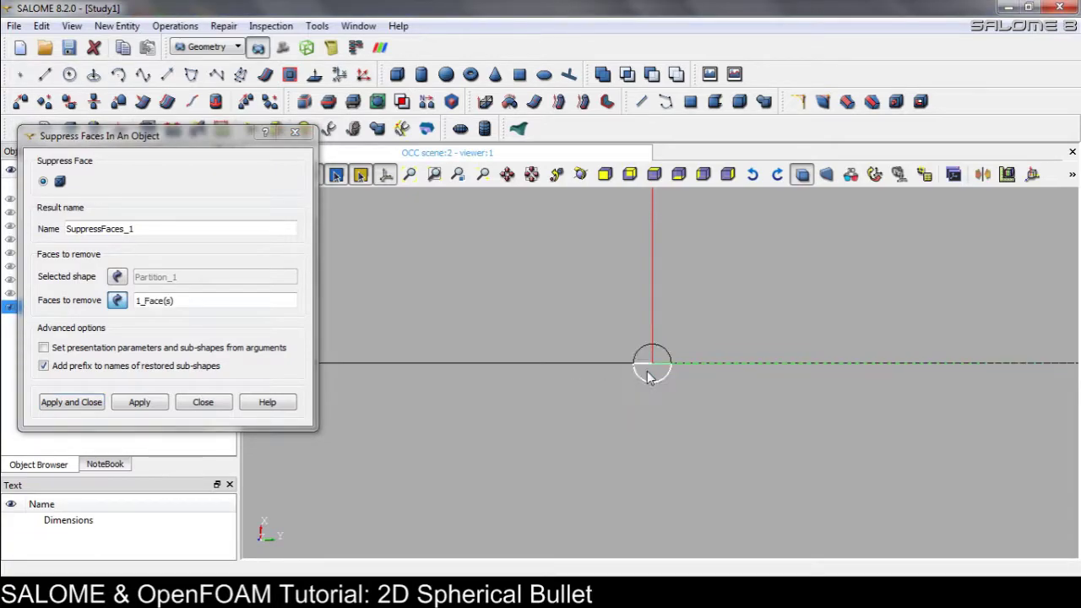
{"action": "left_click", "coordinate": [634, 364], "text": "shift"}
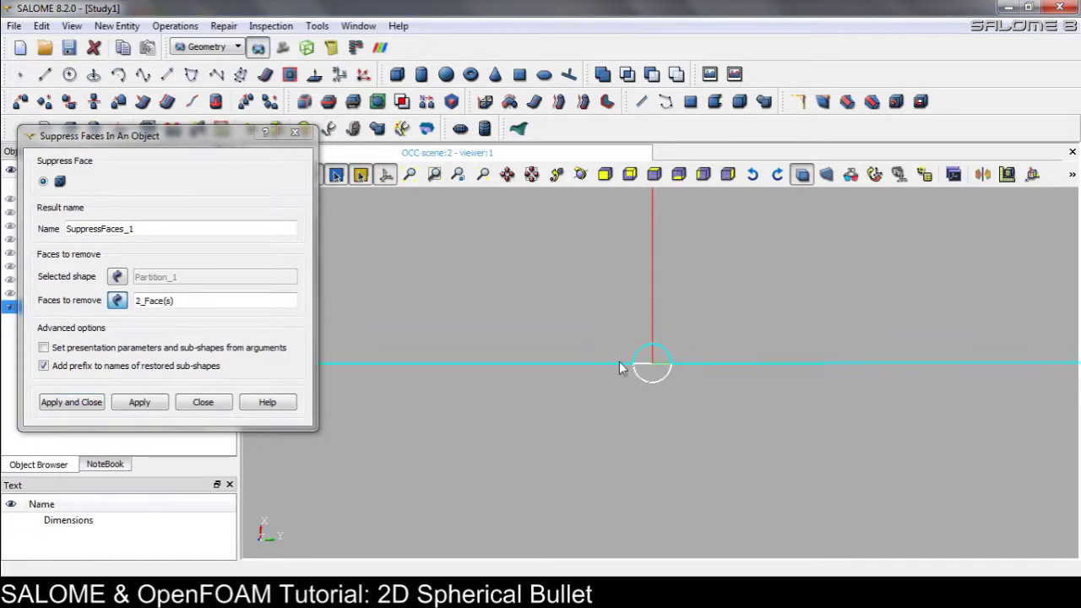
{"action": "left_click", "coordinate": [89, 404]}
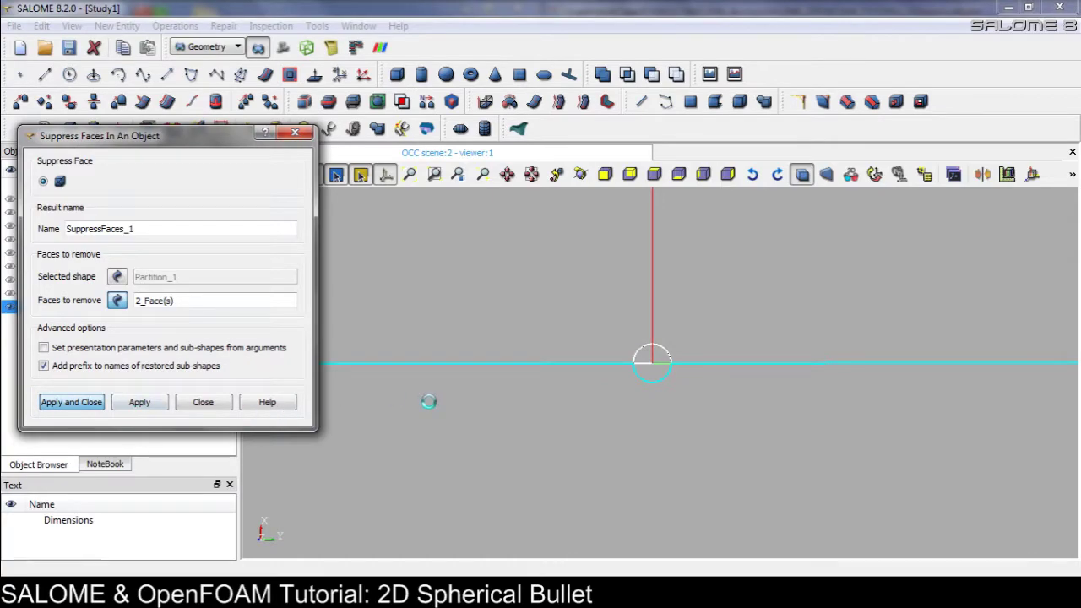
{"action": "left_click", "coordinate": [203, 365]}
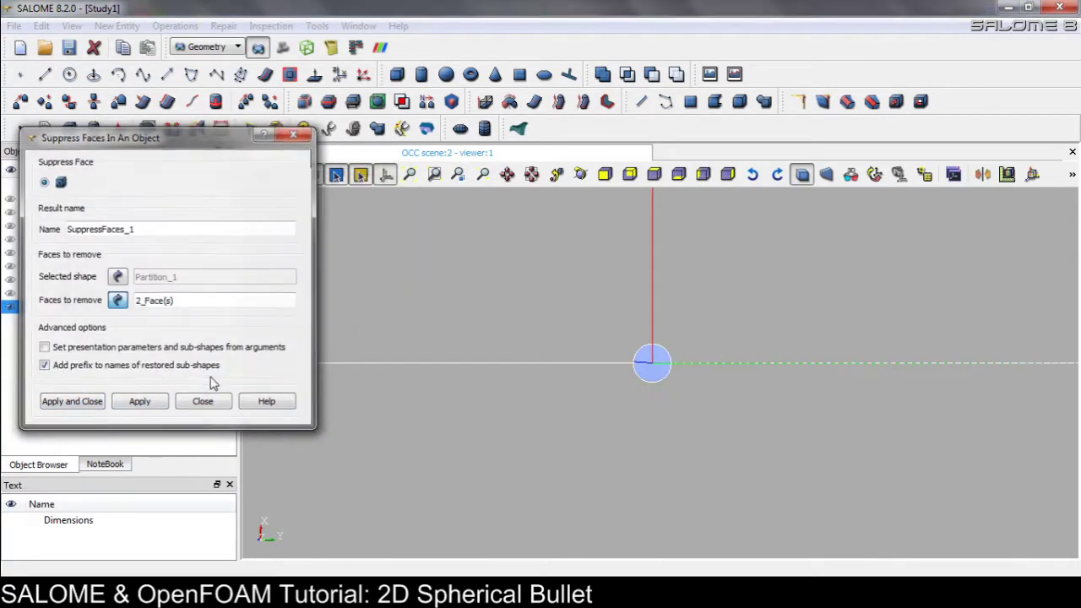
{"action": "scroll", "coordinate": [478, 384], "scroll_direction": "down", "scroll_amount": 5}
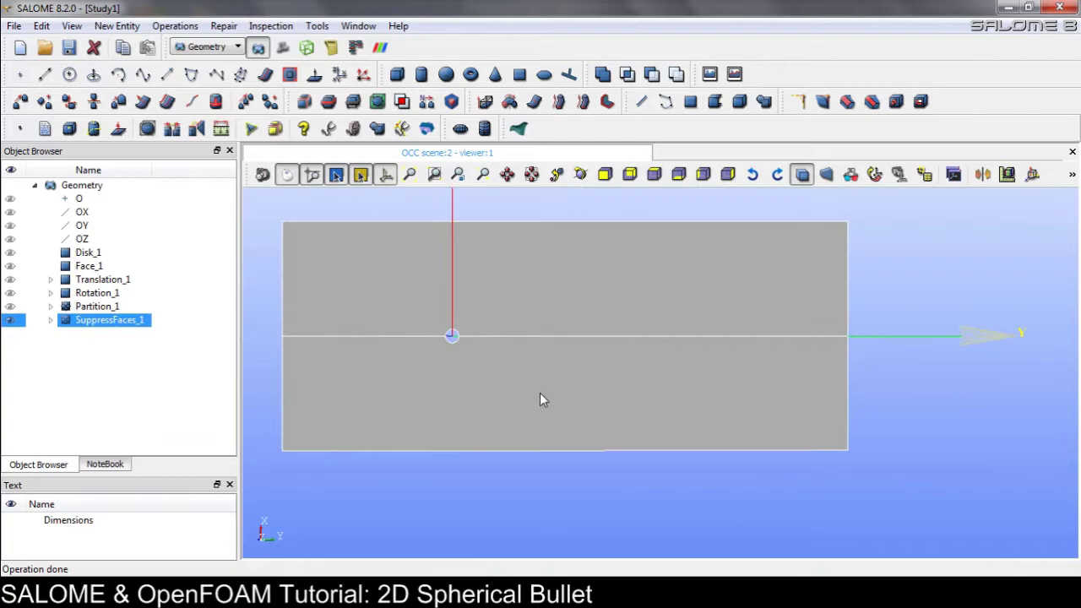
{"action": "middle_click_drag", "start_coordinate": [543, 391], "coordinate": [653, 387], "text": "ctrl"}
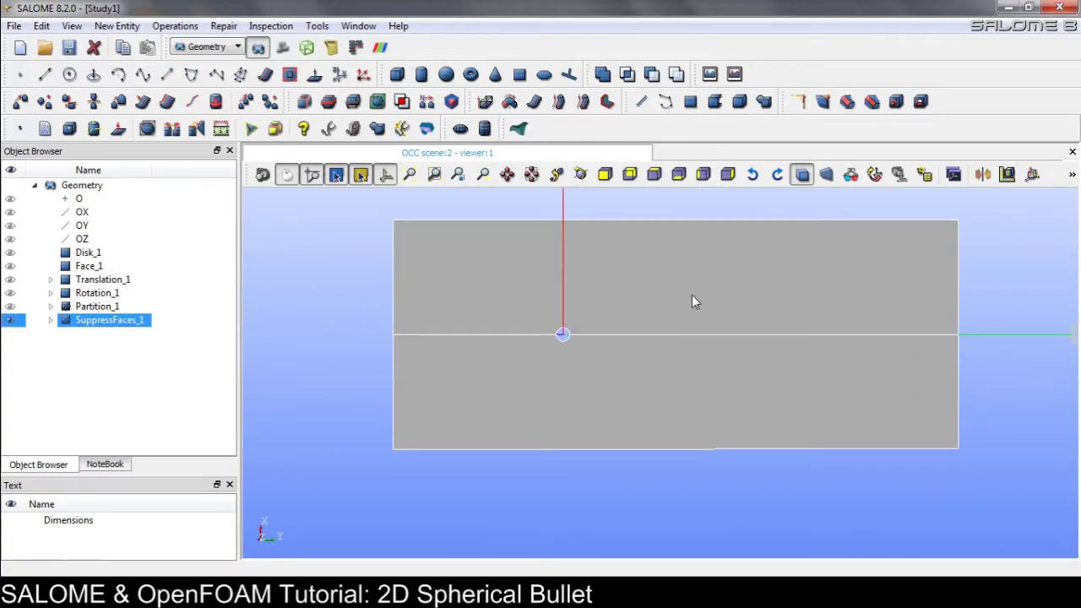
{"action": "middle_click_drag", "start_coordinate": [753, 300], "coordinate": [751, 338], "text": "ctrl"}
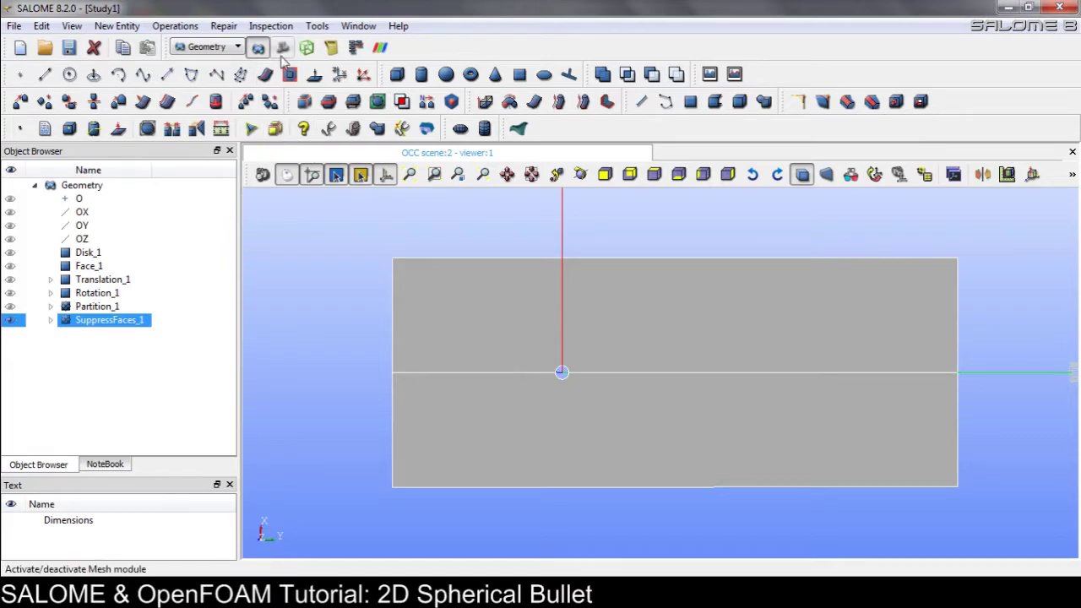
Step: Start saving the study and choose the CAD folder of the OpenFOAM tutorial under D:\OpenFOAM\17.06 as its location
{"action": "left_click", "coordinate": [69, 48]}
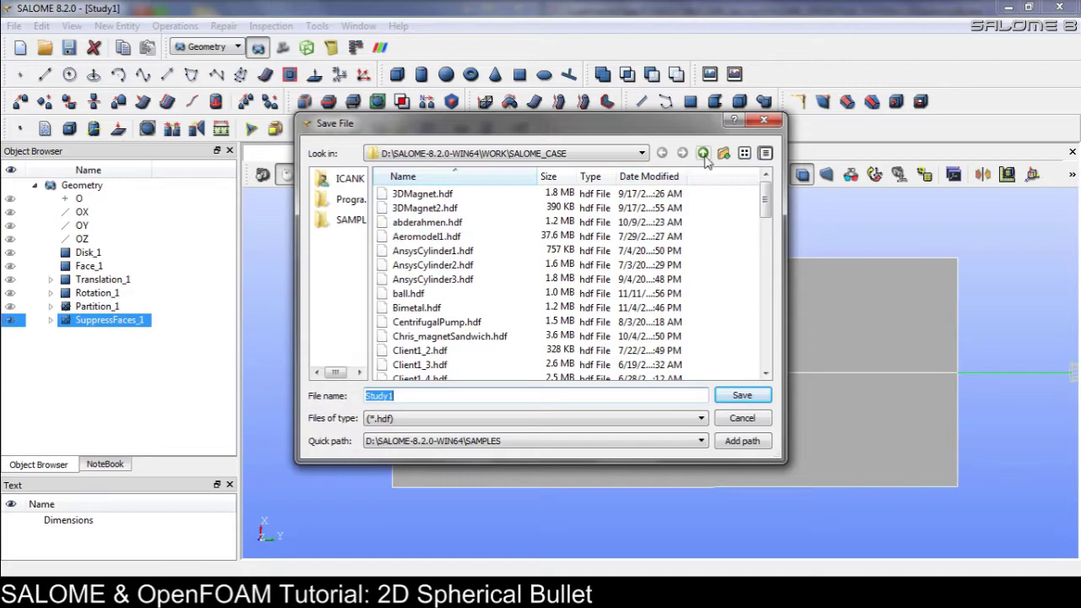
{"action": "left_click", "coordinate": [703, 153]}
{"action": "left_click", "coordinate": [704, 154]}
{"action": "left_click", "coordinate": [704, 153]}
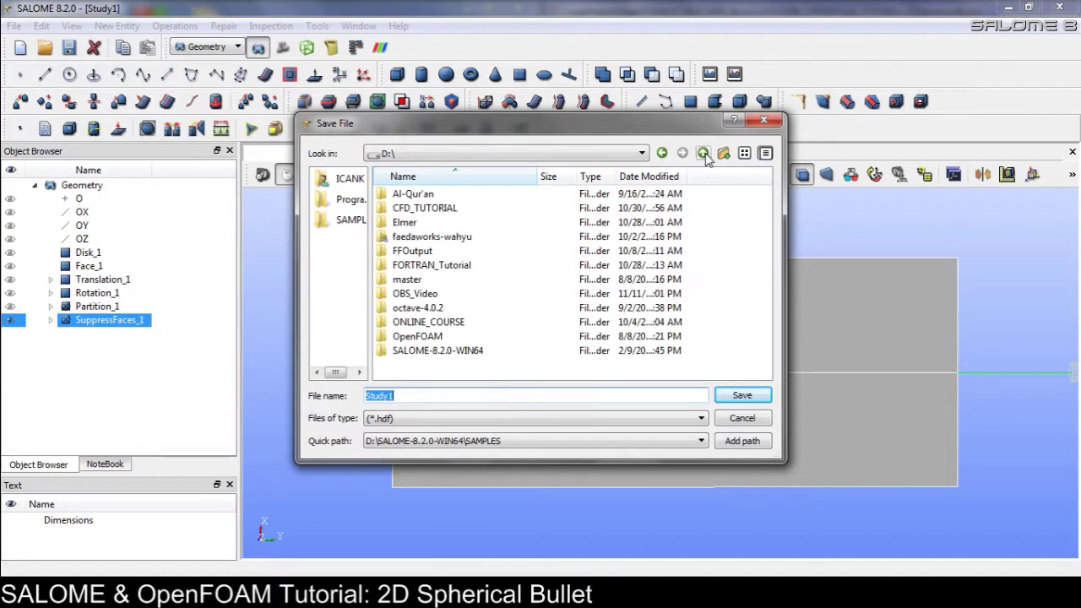
{"action": "double_click", "coordinate": [427, 208]}
{"action": "double_click", "coordinate": [426, 208]}
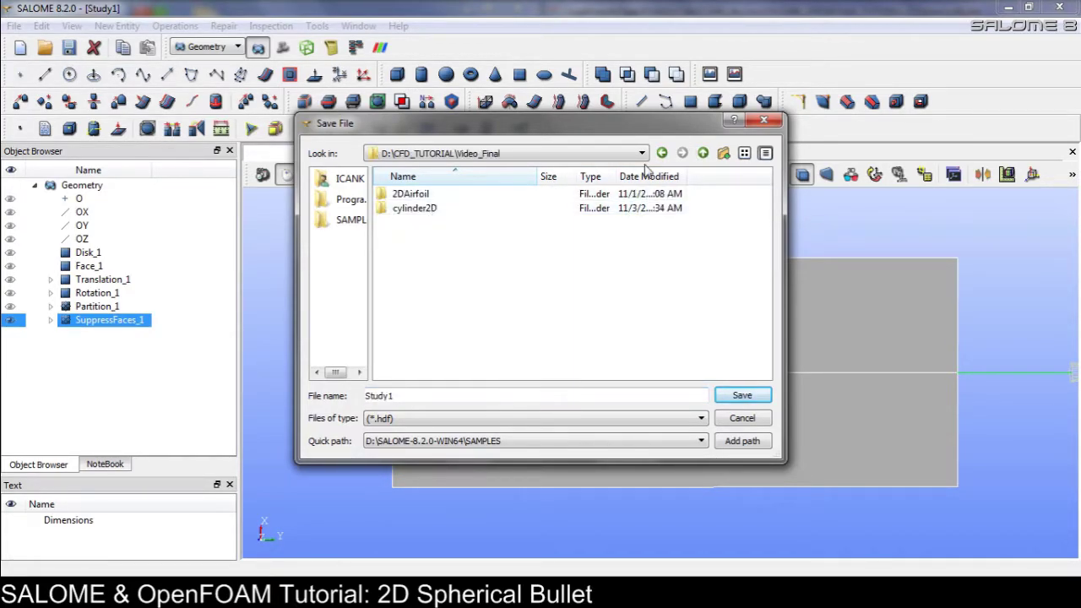
{"action": "left_click", "coordinate": [662, 153]}
{"action": "double_click", "coordinate": [422, 194]}
{"action": "double_click", "coordinate": [405, 223]}
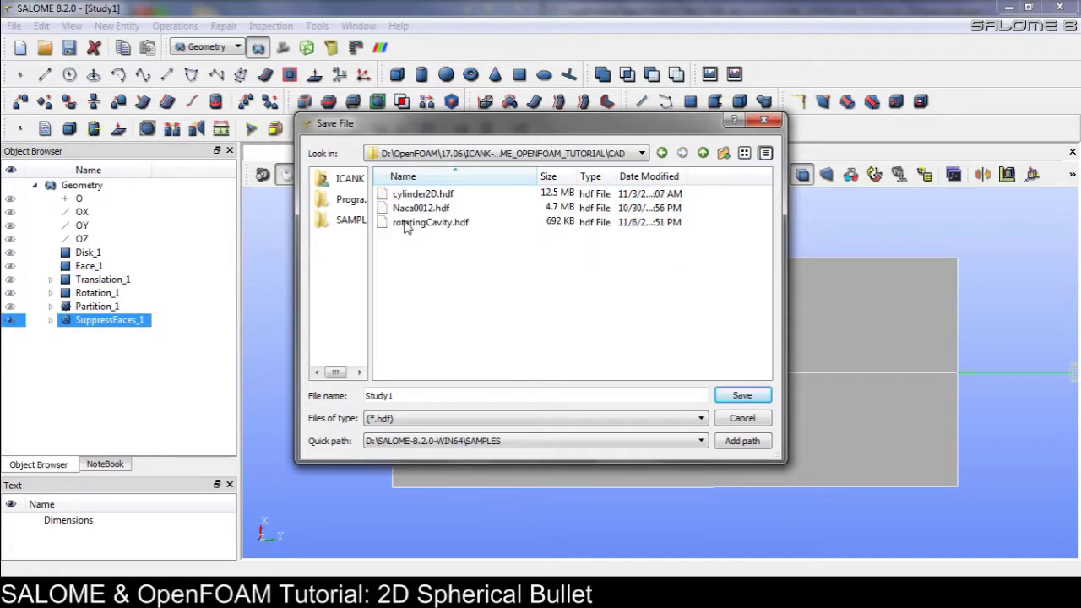
Step: Name the study file 2DSphericalBullet and save it as an hdf file
{"action": "left_click_drag", "start_coordinate": [411, 396], "coordinate": [296, 403]}
{"action": "type", "text": "2DSpherical"}
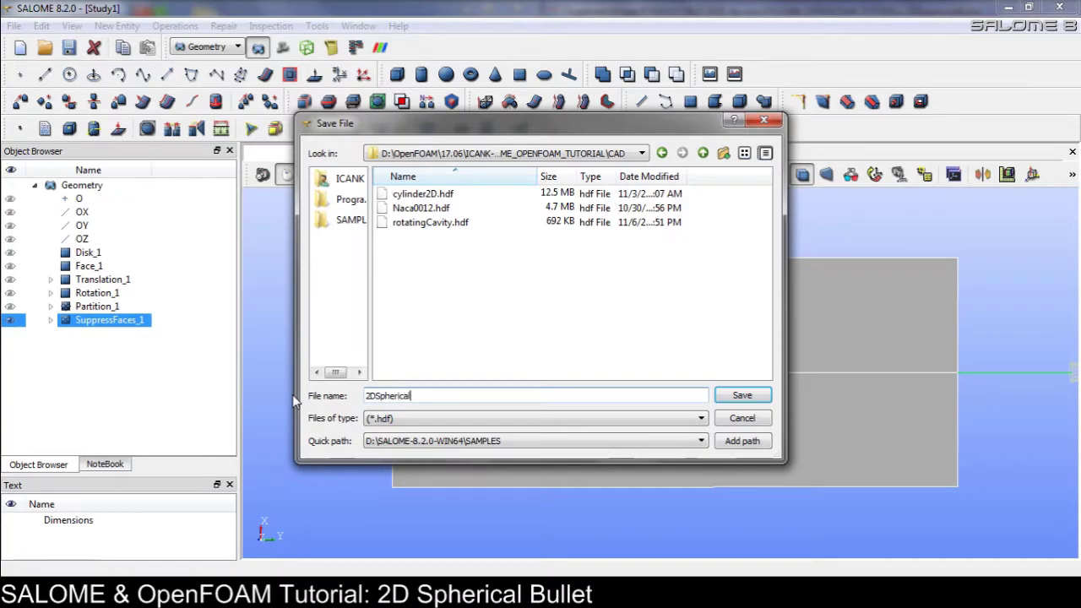
{"action": "type", "text": "Buyll"}
{"action": "key", "text": "BackSpace"}
{"action": "key", "text": "BackSpace"}
{"action": "key", "text": "BackSpace"}
{"action": "type", "text": "llet"}
{"action": "key", "text": "Return"}
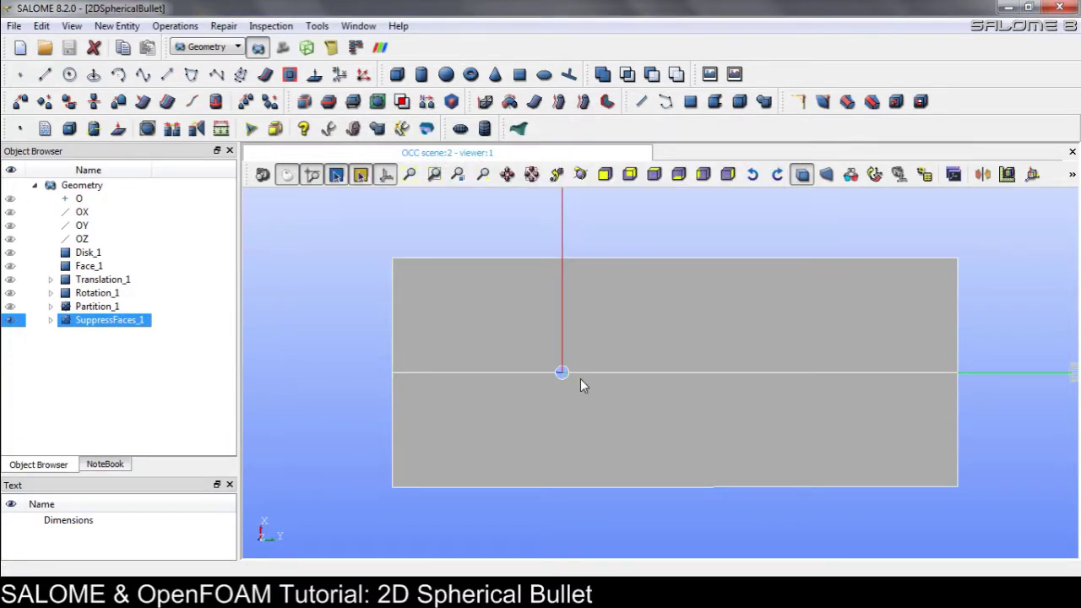
Step: Start a mesh on SuppressFaces_1 in the Mesh module with the NETGEN 1D-2D algorithm and a NETGEN 2D Parameters hypothesis
{"action": "left_click", "coordinate": [283, 48]}
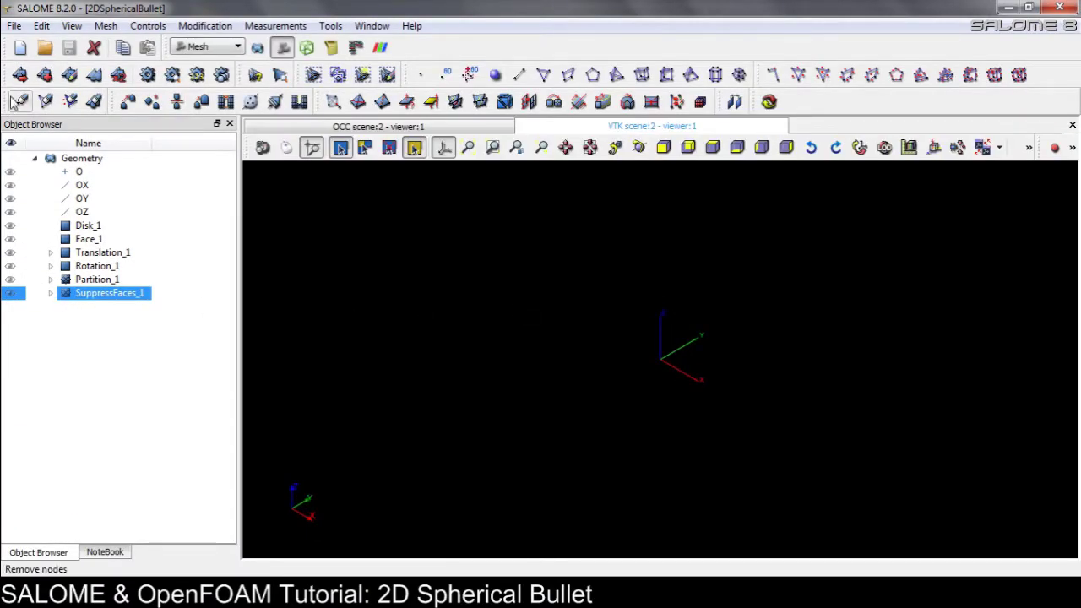
{"action": "left_click", "coordinate": [18, 76]}
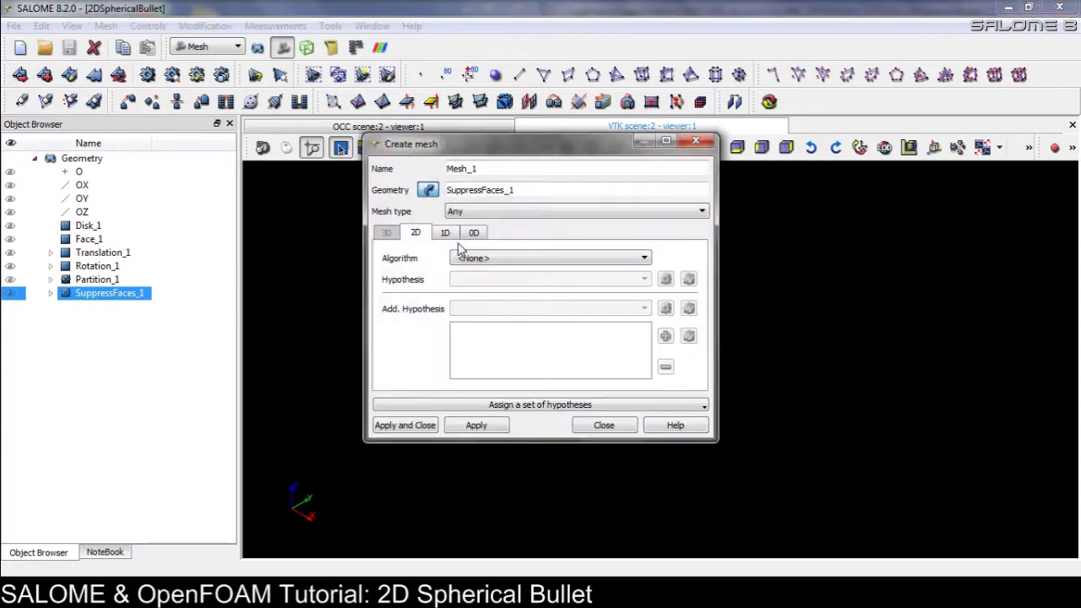
{"action": "left_click", "coordinate": [471, 258]}
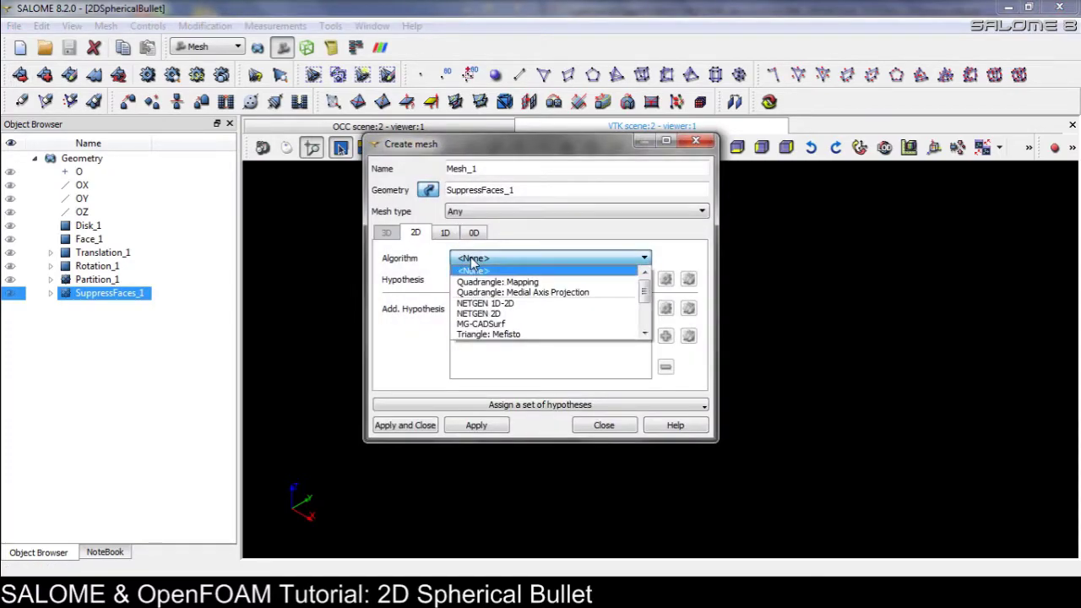
{"action": "left_click", "coordinate": [485, 304]}
{"action": "left_click", "coordinate": [666, 280]}
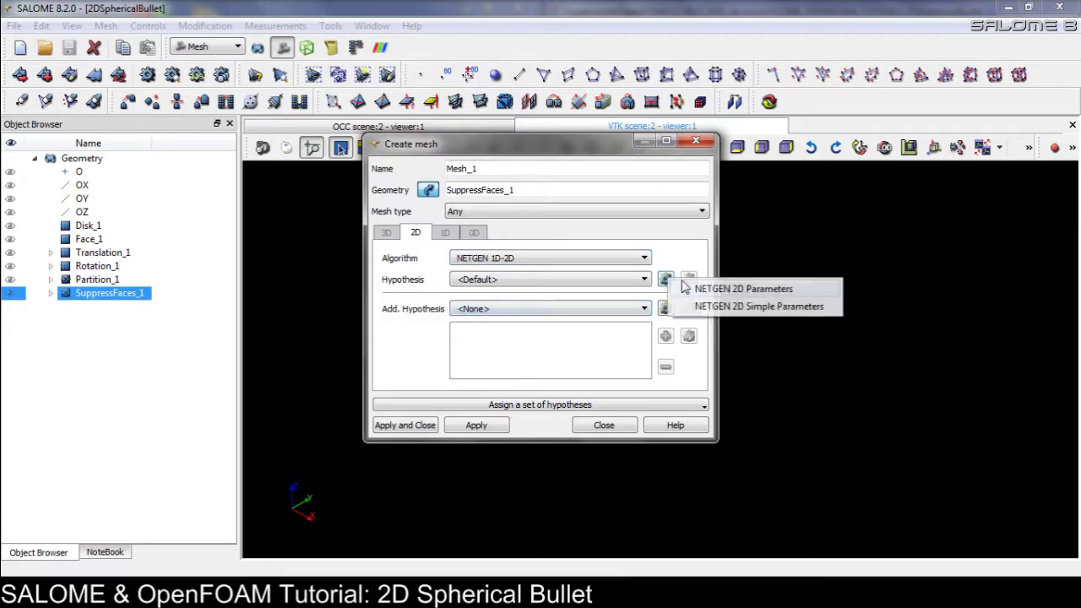
{"action": "left_click", "coordinate": [716, 287]}
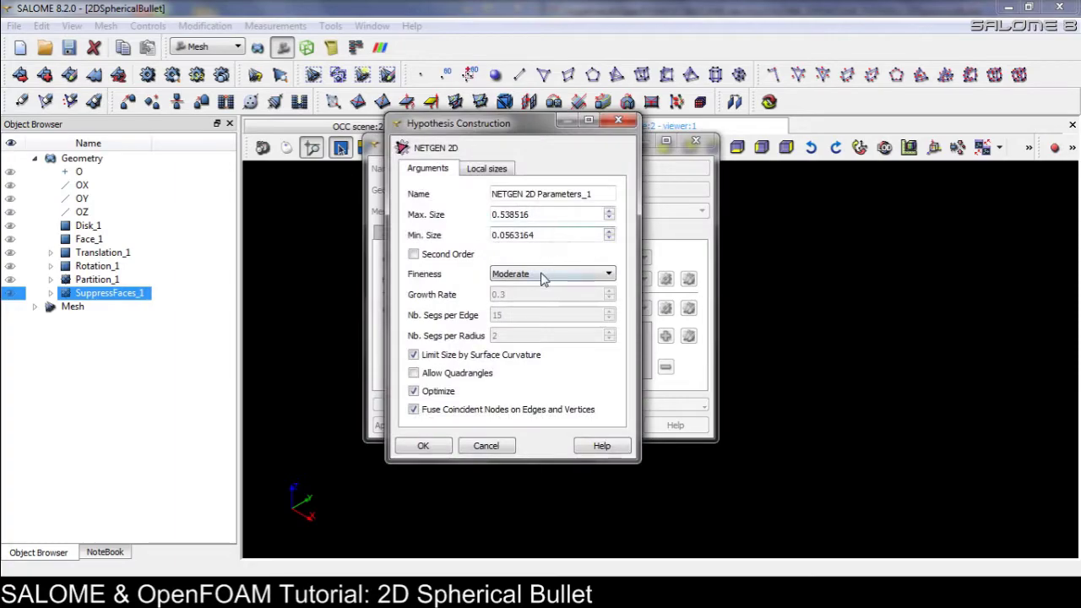
Step: Set the hypothesis fineness to Very Coarse and its minimum size to 0.1
{"action": "left_click", "coordinate": [543, 280]}
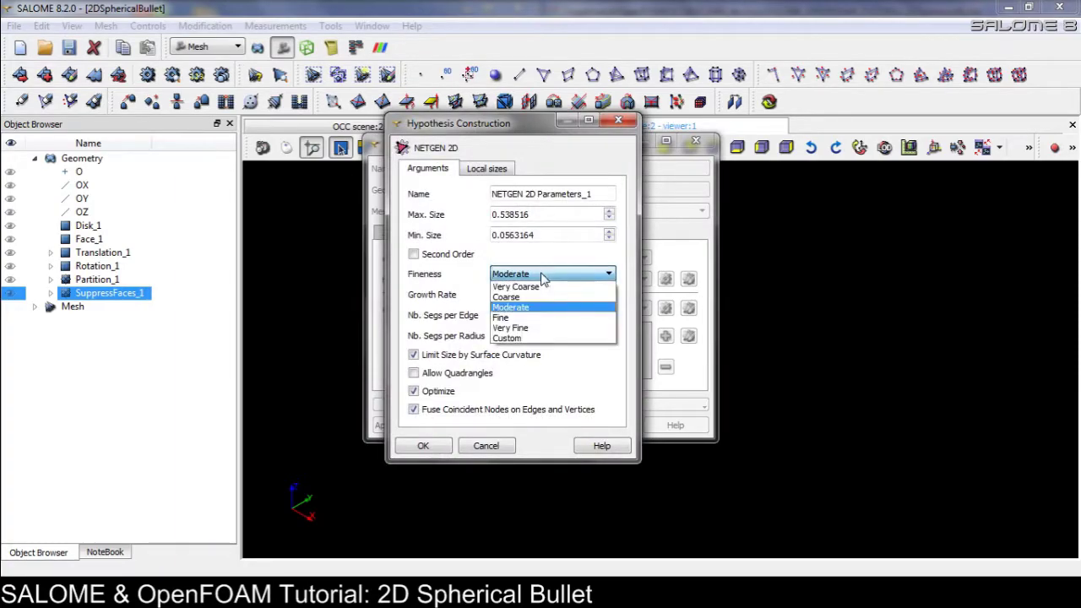
{"action": "left_click", "coordinate": [544, 293]}
{"action": "left_click_drag", "start_coordinate": [550, 232], "coordinate": [505, 237]}
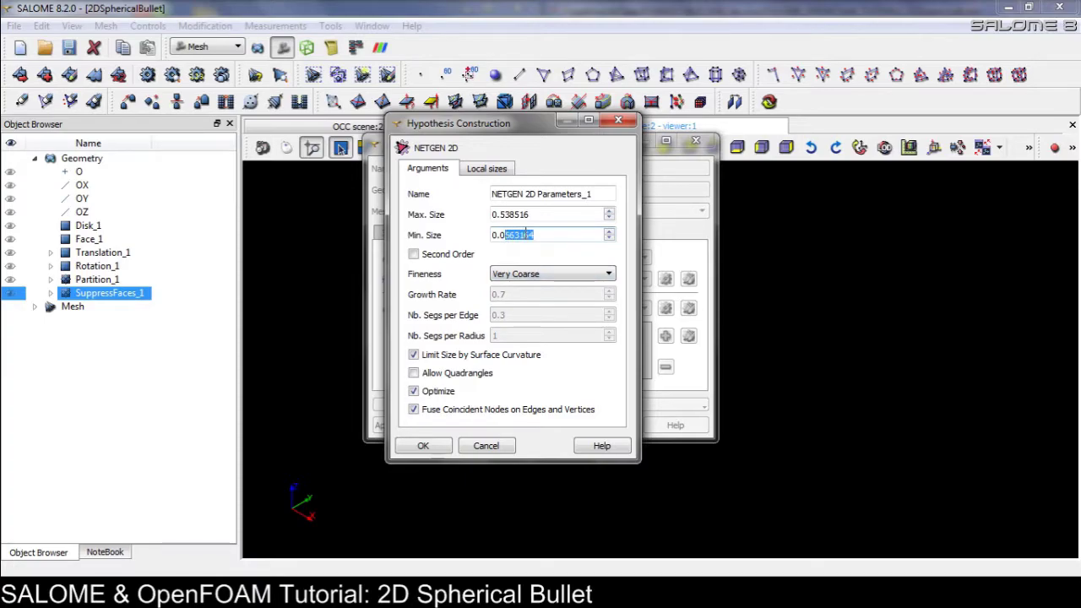
{"action": "left_click_drag", "start_coordinate": [534, 235], "coordinate": [500, 235]}
{"action": "type", "text": "1"}
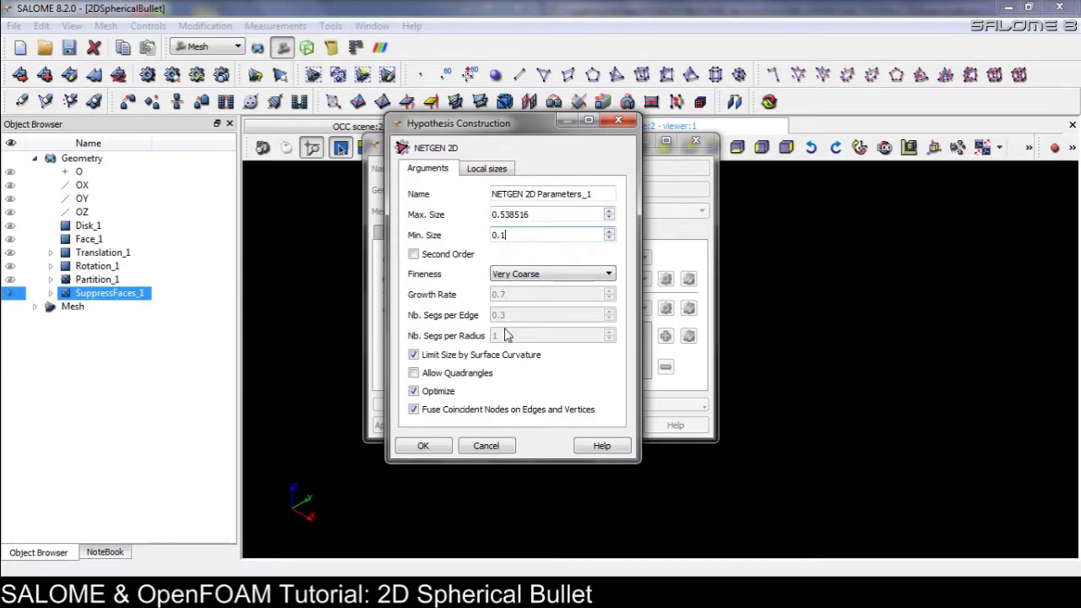
{"action": "left_click", "coordinate": [425, 446]}
Step: Create Mesh_1 from these settings and compute it
{"action": "left_click", "coordinate": [420, 429]}
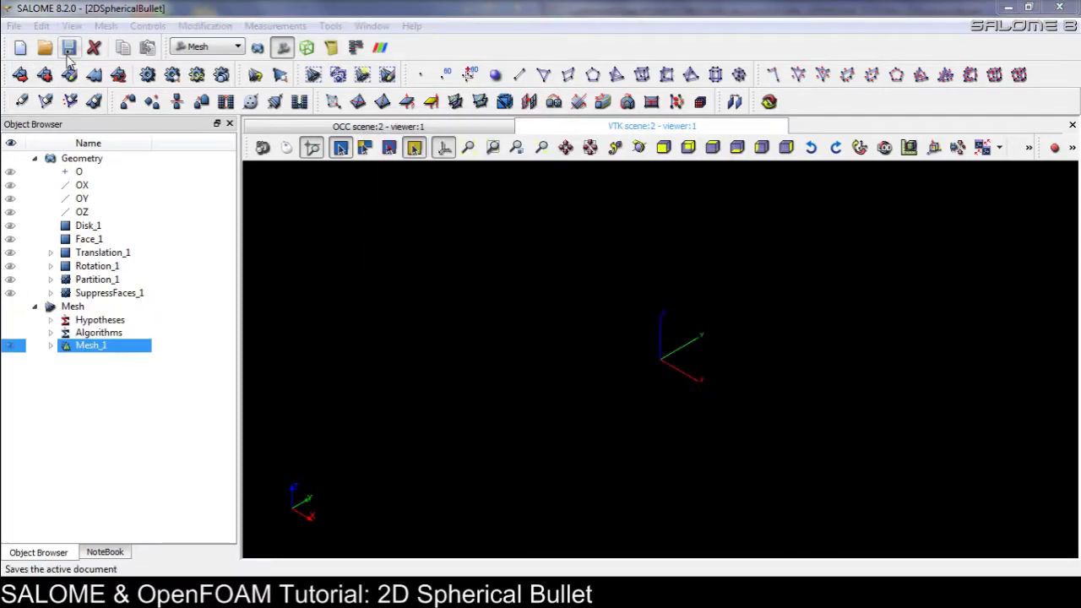
{"action": "left_click", "coordinate": [147, 75]}
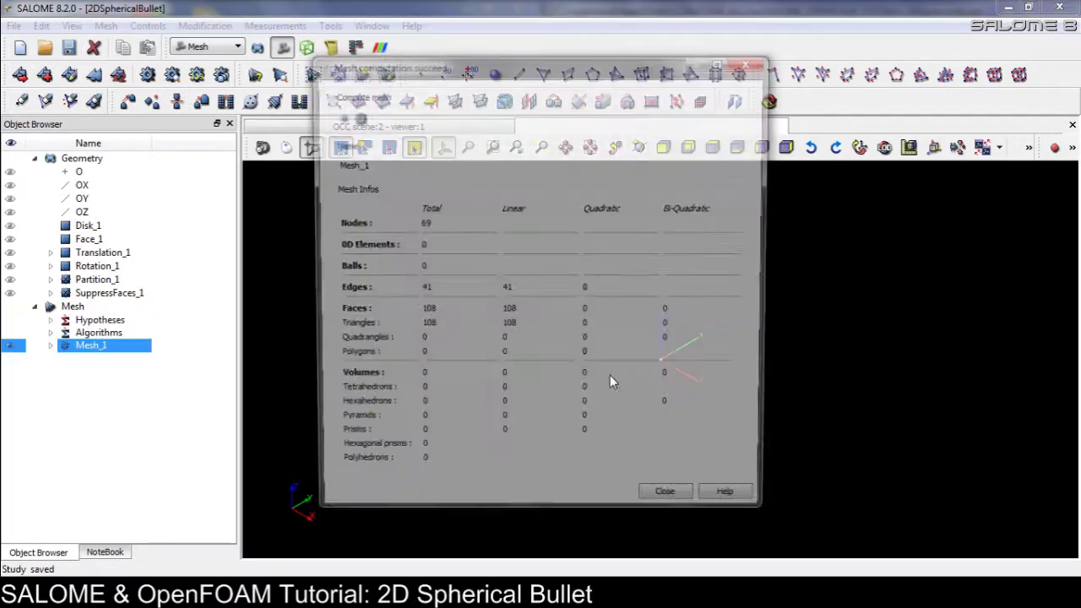
{"action": "left_click", "coordinate": [665, 491]}
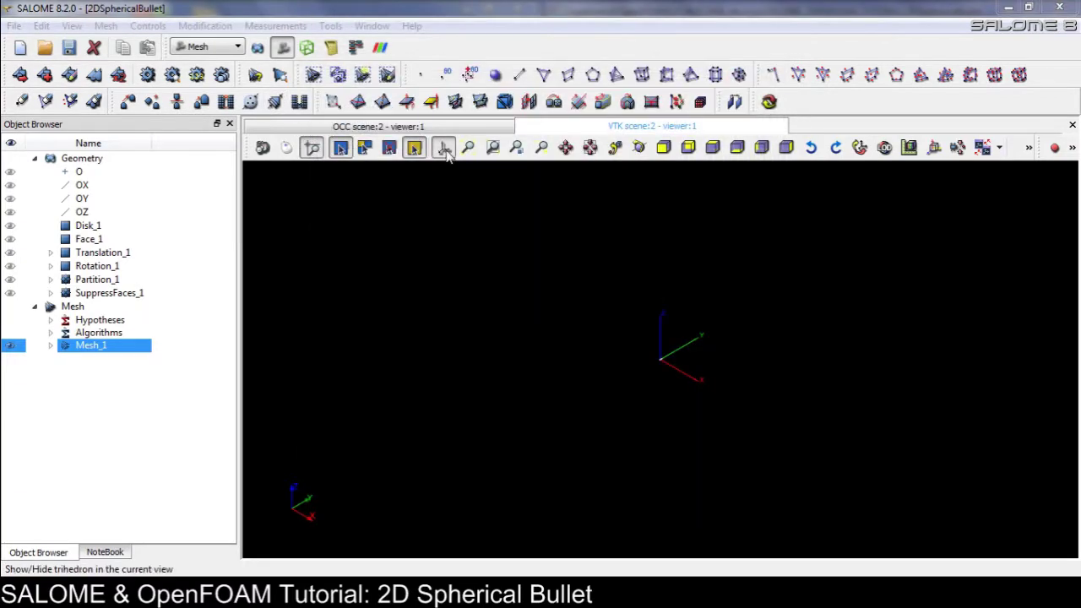
Step: Examine the triangle distribution of Mesh_1 from above, especially around the bullet hole
{"action": "left_click", "coordinate": [688, 149]}
{"action": "left_click", "coordinate": [712, 148]}
{"action": "left_click", "coordinate": [737, 148]}
{"action": "left_click", "coordinate": [763, 148]}
{"action": "left_click", "coordinate": [786, 148]}
{"action": "left_click", "coordinate": [689, 148]}
{"action": "left_click", "coordinate": [712, 148]}
{"action": "left_click", "coordinate": [736, 149]}
{"action": "scroll", "coordinate": [731, 375], "scroll_direction": "up", "scroll_amount": 2}
{"action": "scroll", "coordinate": [700, 412], "scroll_direction": "down", "scroll_amount": 2}
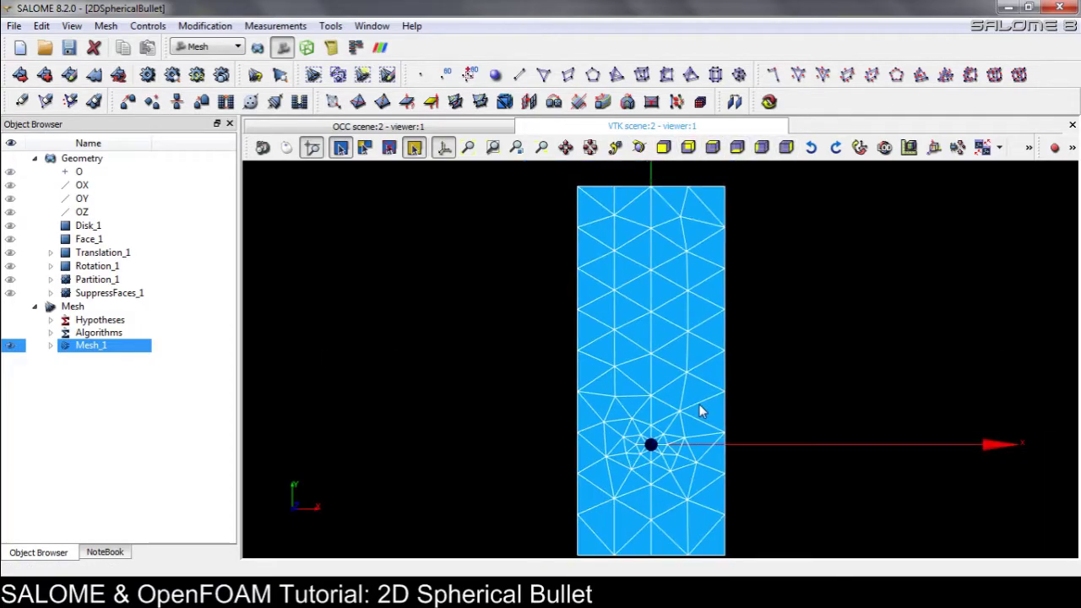
{"action": "scroll", "coordinate": [700, 412], "scroll_direction": "down", "scroll_amount": 3}
{"action": "scroll", "coordinate": [692, 403], "scroll_direction": "up", "scroll_amount": 4}
{"action": "scroll", "coordinate": [692, 403], "scroll_direction": "down", "scroll_amount": 2}
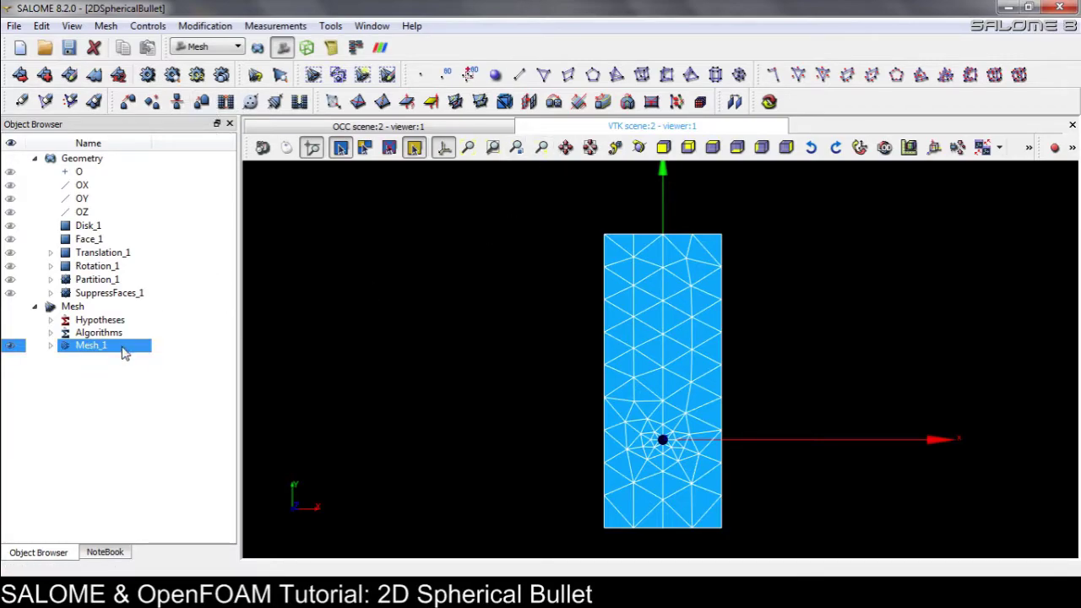
Step: Delete Mesh_1 from the study
{"action": "right_click", "coordinate": [122, 353]}
{"action": "left_click", "coordinate": [215, 299]}
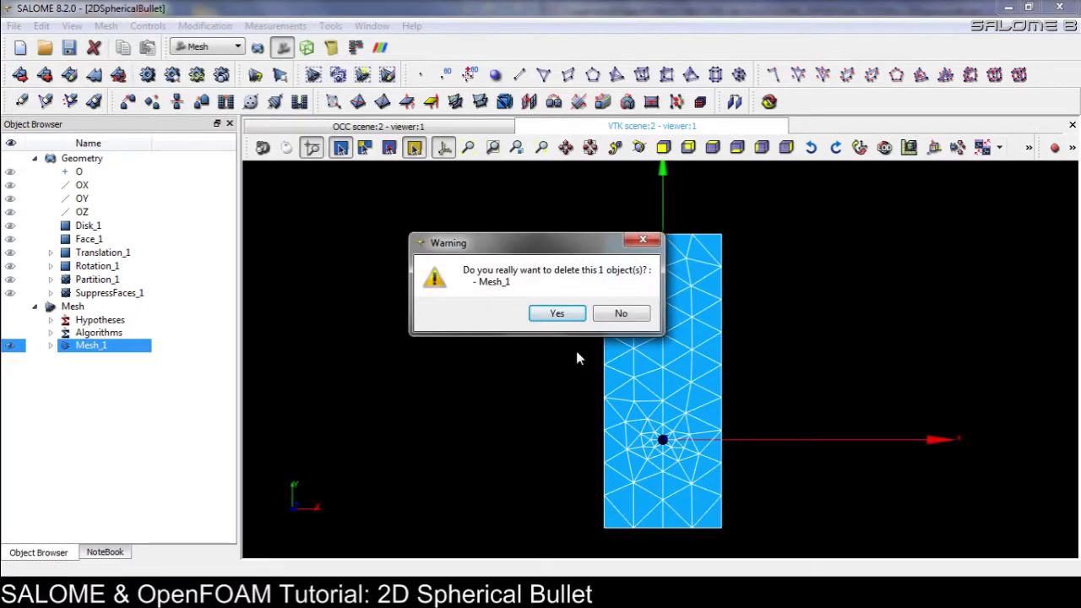
{"action": "left_click", "coordinate": [556, 313]}
Step: In the Geometry module, create a copy of SuppressFaces_1 rotated by -90 degrees about the OZ axis
{"action": "left_click", "coordinate": [258, 48]}
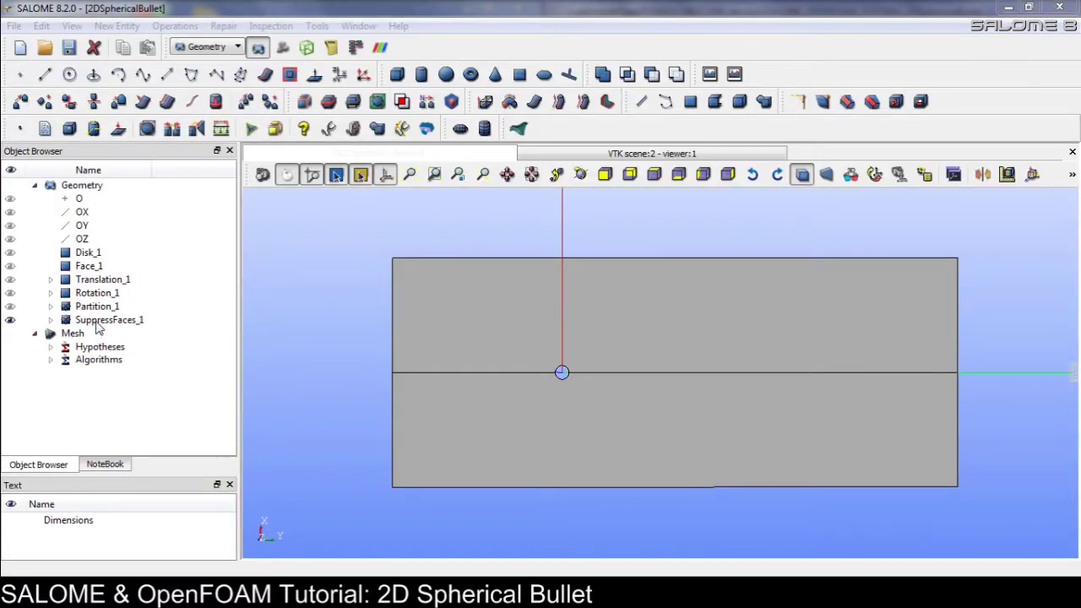
{"action": "left_click", "coordinate": [100, 320]}
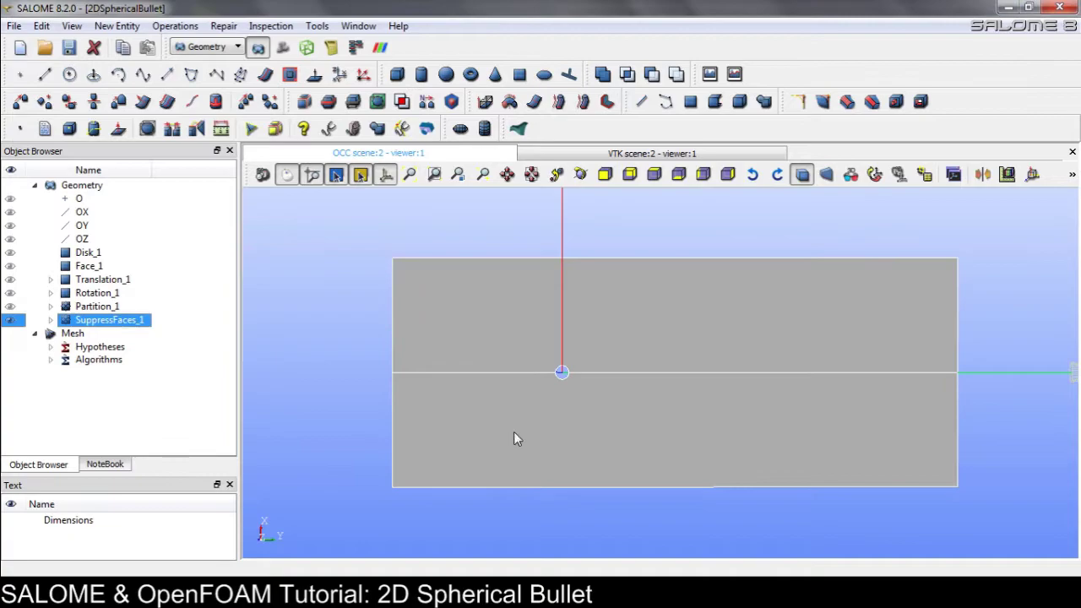
{"action": "scroll", "coordinate": [514, 432], "scroll_direction": "down", "scroll_amount": 5}
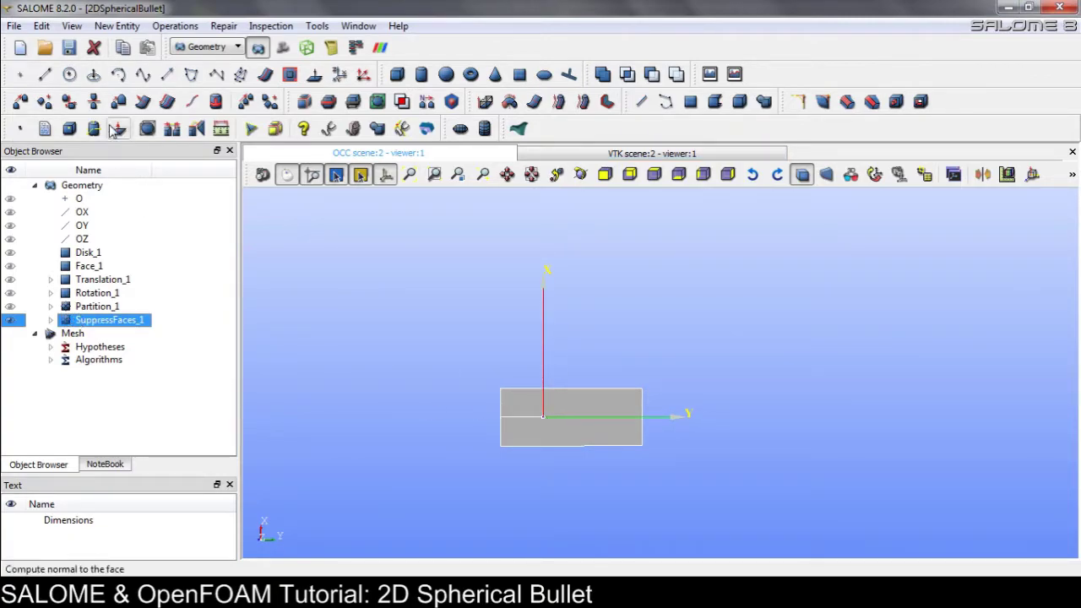
{"action": "right_click_drag", "start_coordinate": [566, 470], "coordinate": [632, 468], "text": "ctrl"}
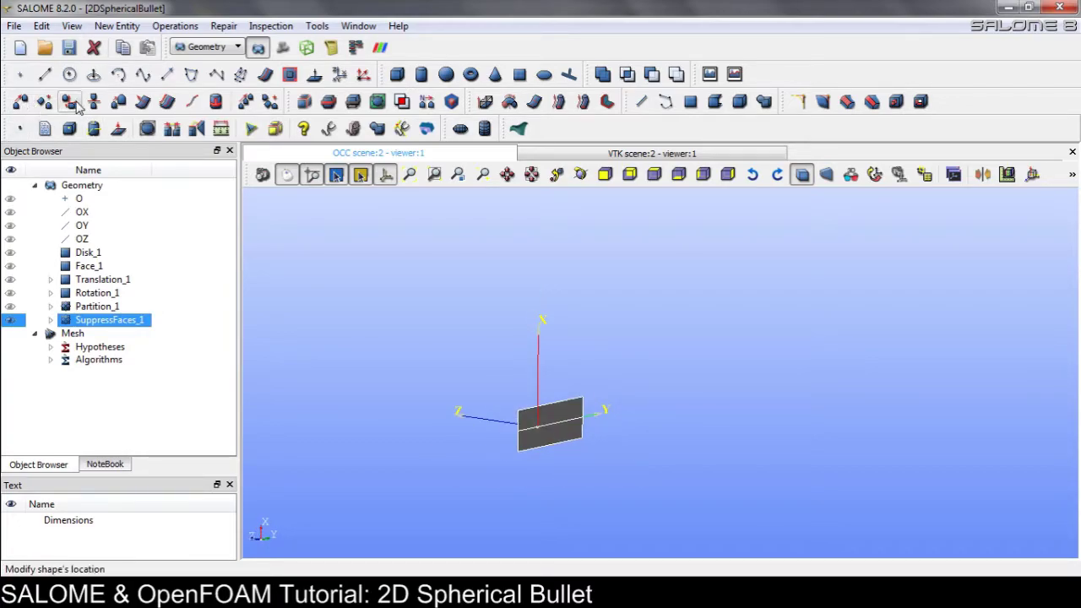
{"action": "left_click", "coordinate": [45, 101]}
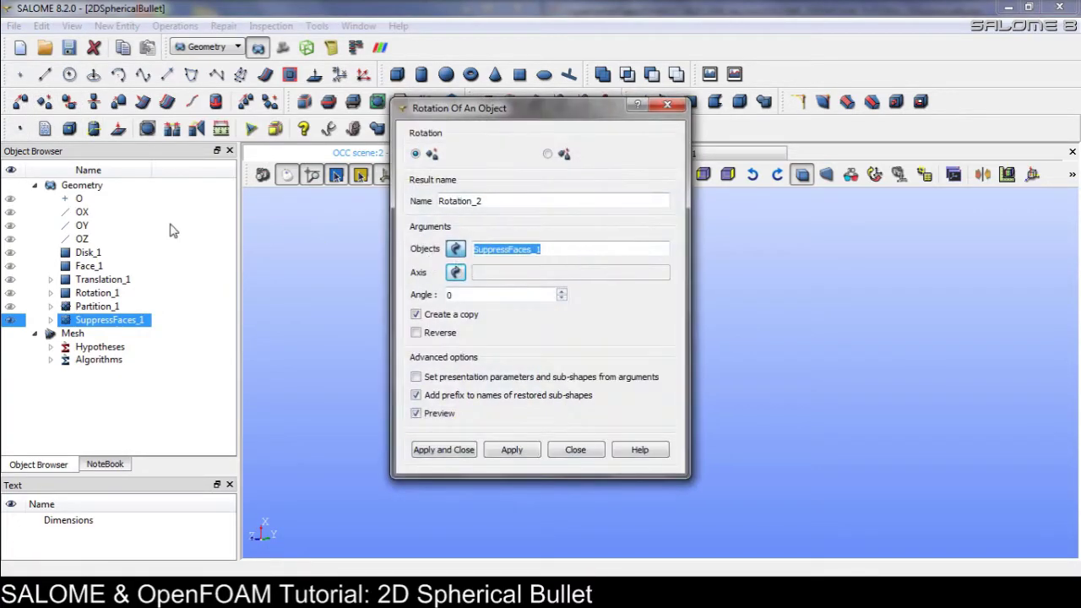
{"action": "left_click", "coordinate": [456, 272]}
{"action": "left_click", "coordinate": [82, 239]}
{"action": "left_click_drag", "start_coordinate": [503, 110], "coordinate": [762, 117]}
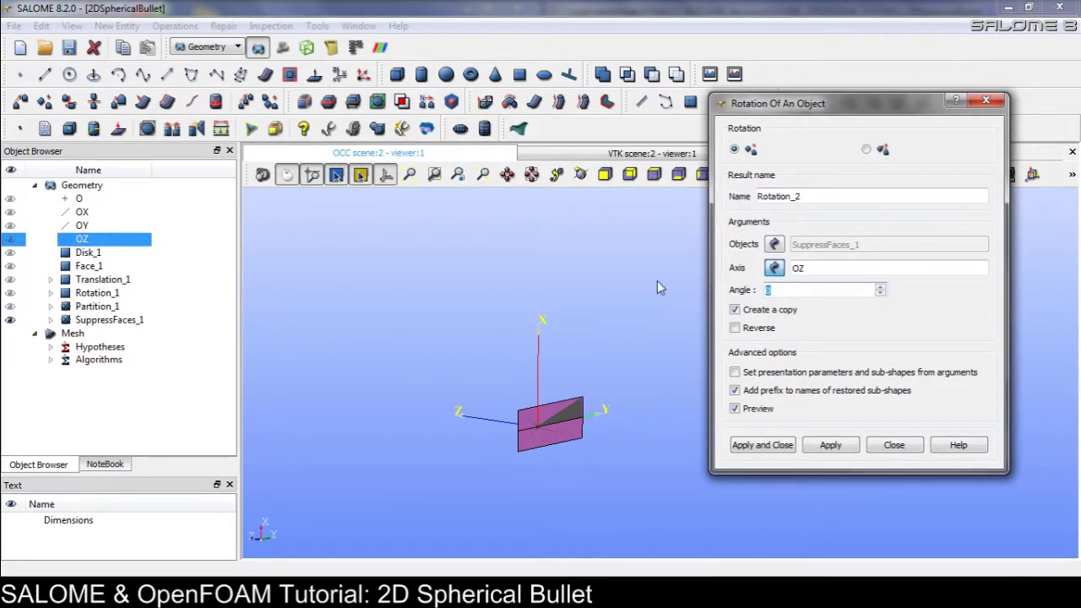
{"action": "type", "text": "90"}
{"action": "key", "text": "BackSpace"}
{"action": "key", "text": "BackSpace"}
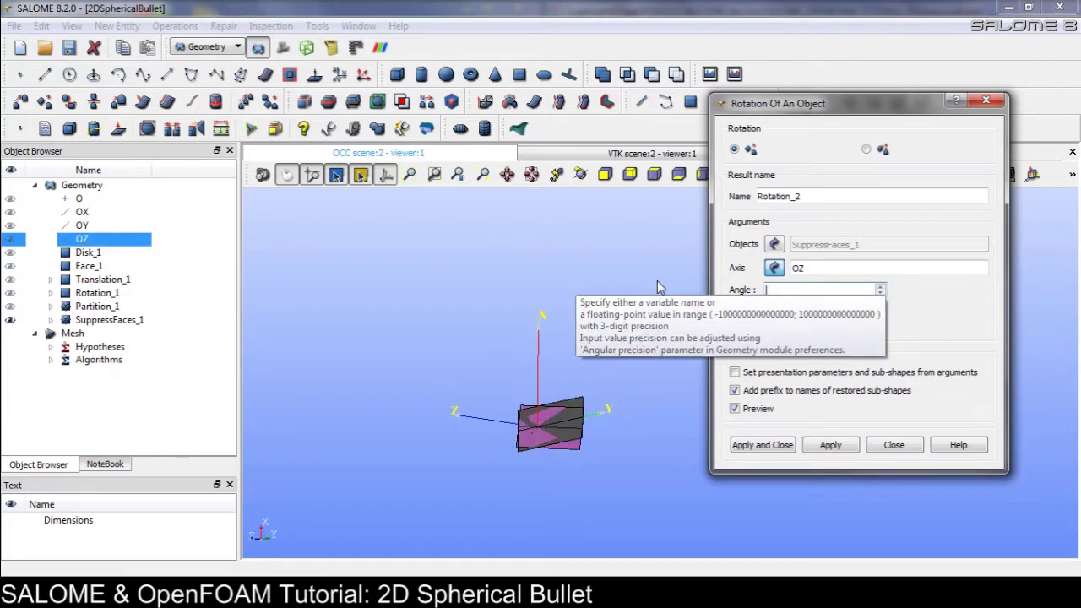
{"action": "type", "text": "-90"}
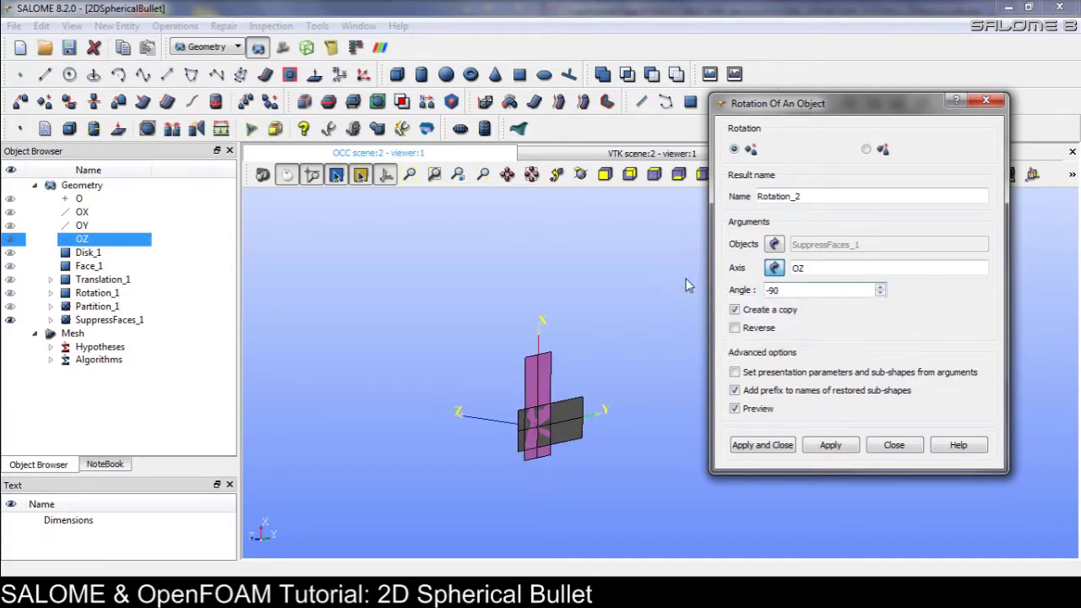
{"action": "left_click", "coordinate": [763, 448]}
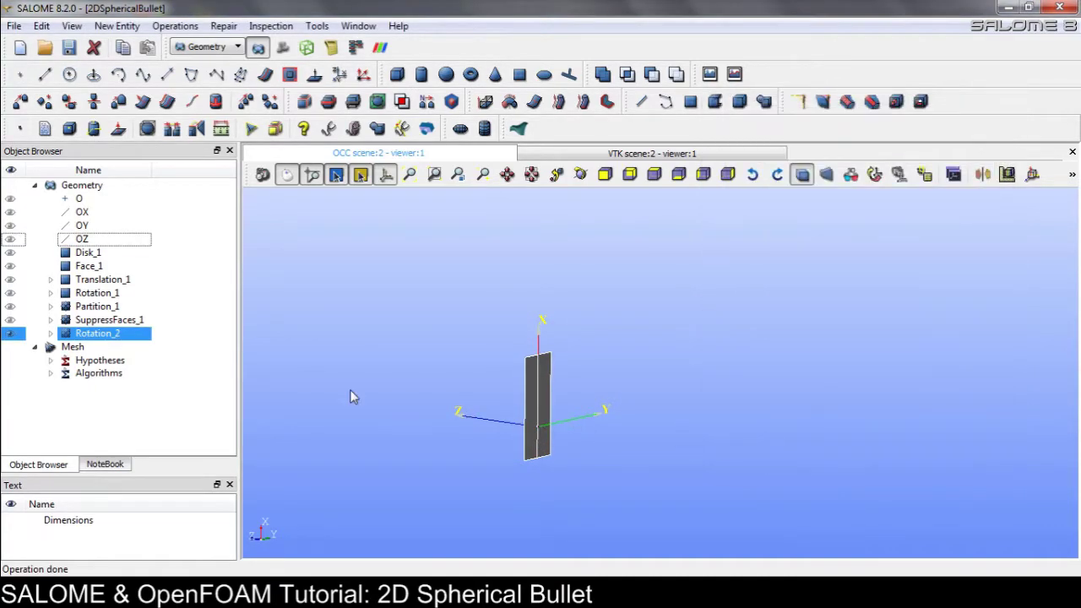
Step: In the Mesh module, create Mesh_1 on Rotation_2 with NETGEN 1D-2D and the NETGEN 2D Parameters_1 hypothesis, and compute it
{"action": "left_click", "coordinate": [282, 46]}
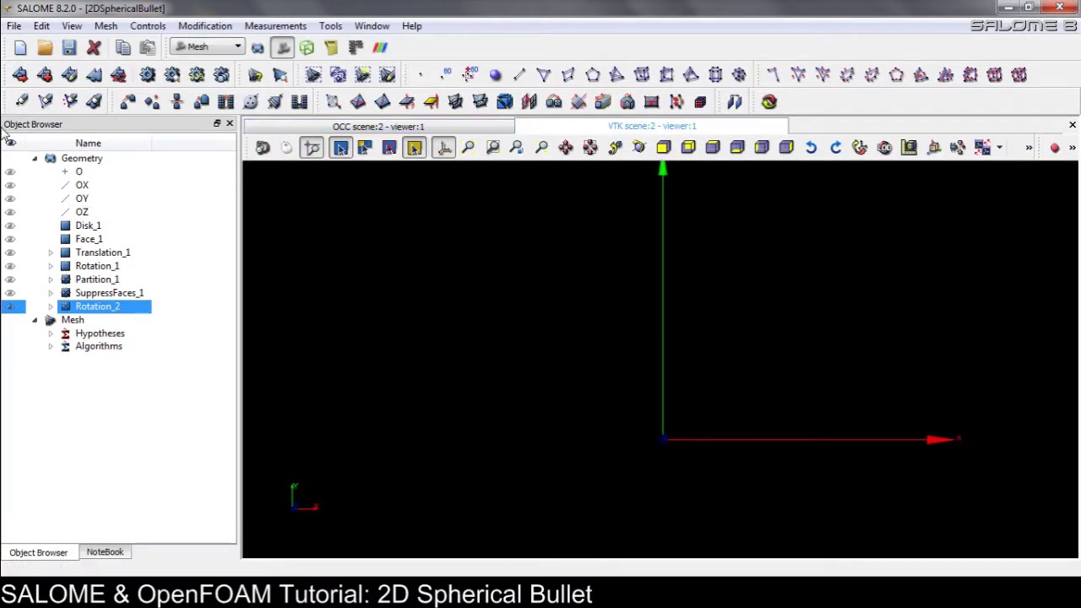
{"action": "left_click", "coordinate": [20, 74]}
{"action": "left_click", "coordinate": [488, 259]}
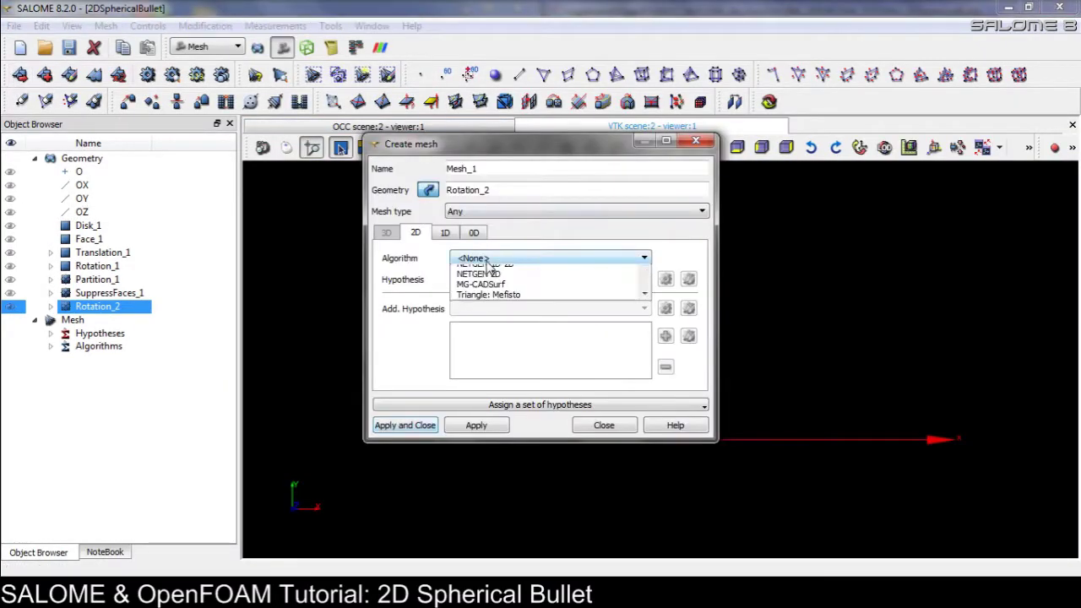
{"action": "left_click", "coordinate": [484, 302]}
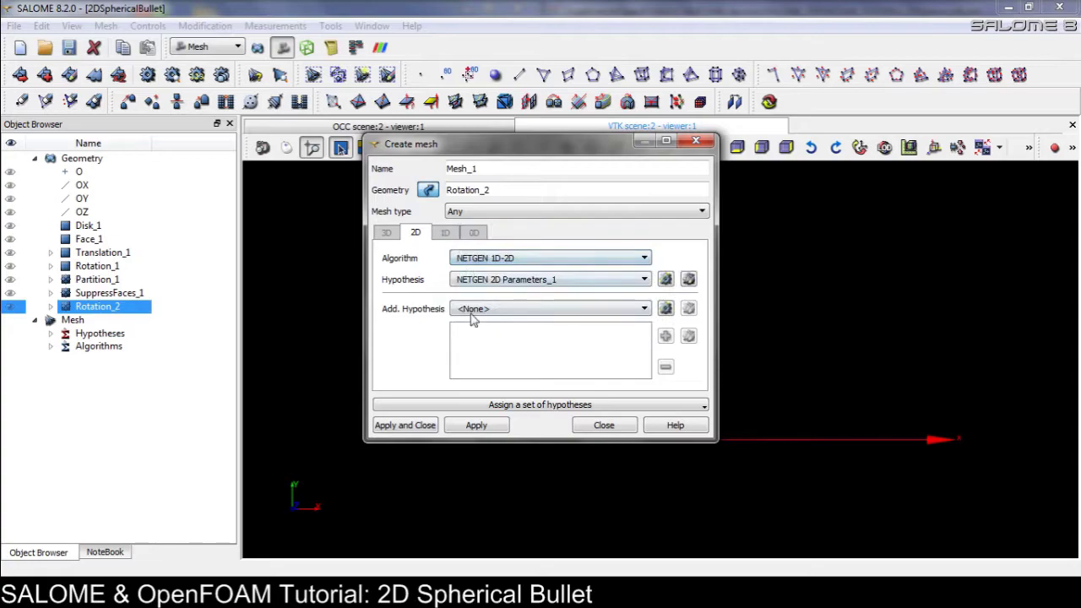
{"action": "left_click", "coordinate": [423, 428]}
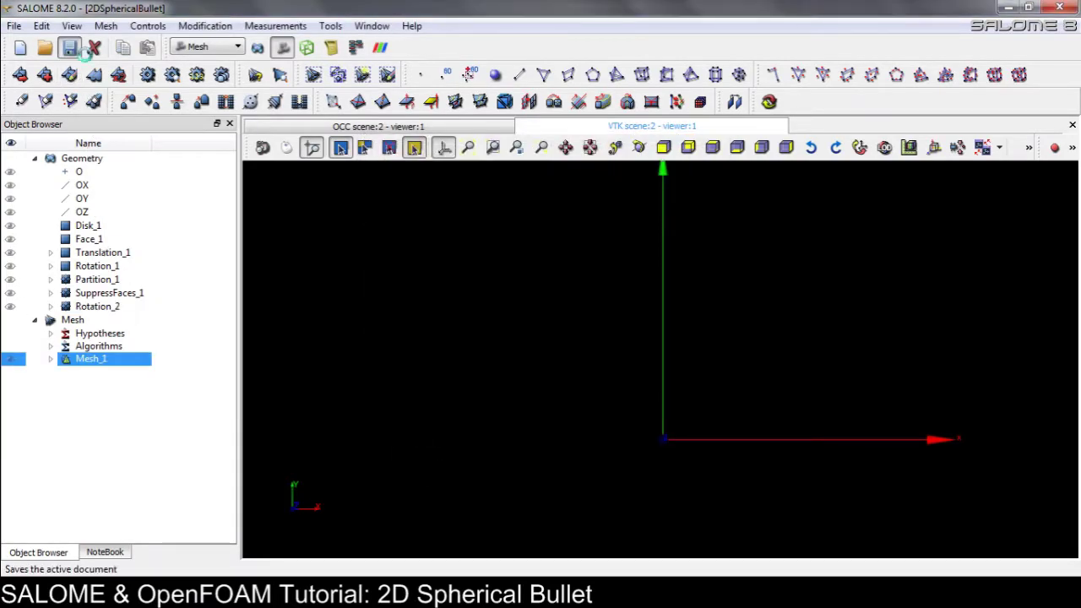
{"action": "left_click", "coordinate": [146, 75]}
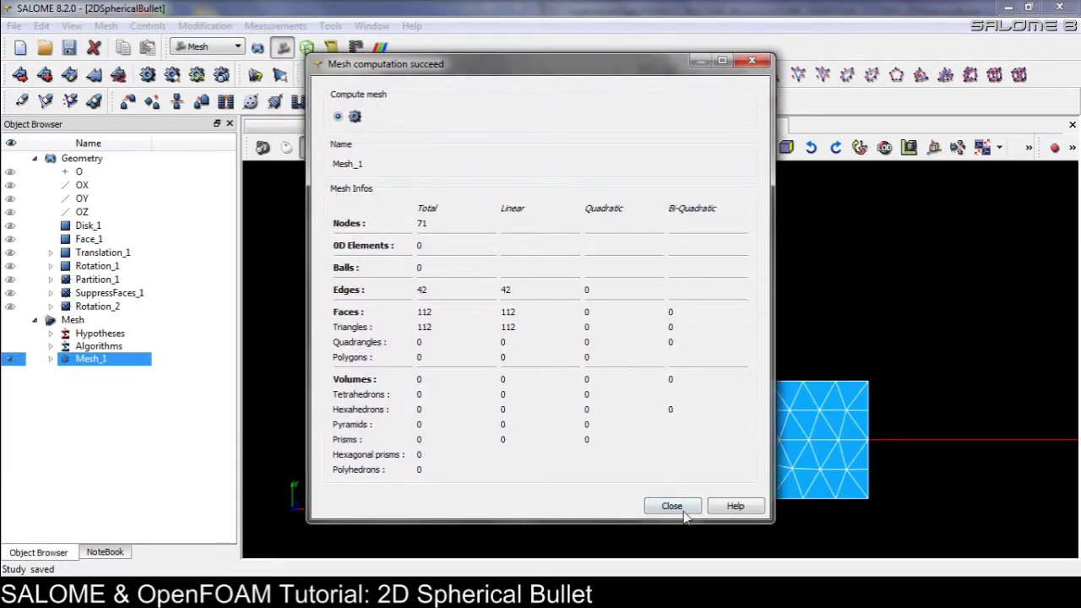
{"action": "left_click", "coordinate": [672, 506]}
Step: Inspect the triangles around the bullet hole and clear the mesh data of Mesh_1
{"action": "scroll", "coordinate": [701, 454], "scroll_direction": "up", "scroll_amount": 3}
{"action": "scroll", "coordinate": [862, 405], "scroll_direction": "down", "scroll_amount": 2}
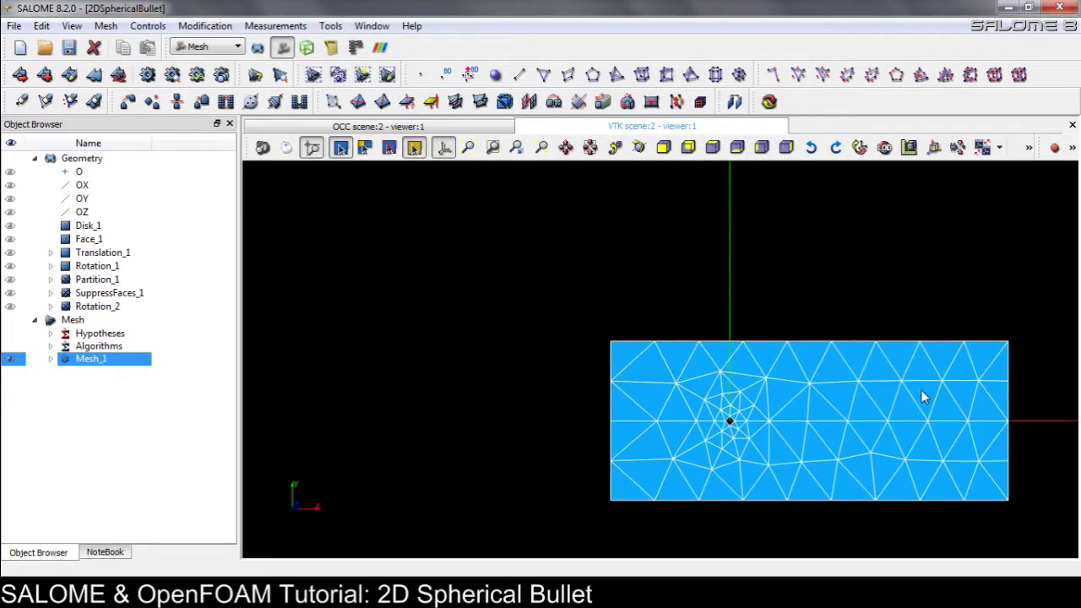
{"action": "scroll", "coordinate": [769, 464], "scroll_direction": "up", "scroll_amount": 5}
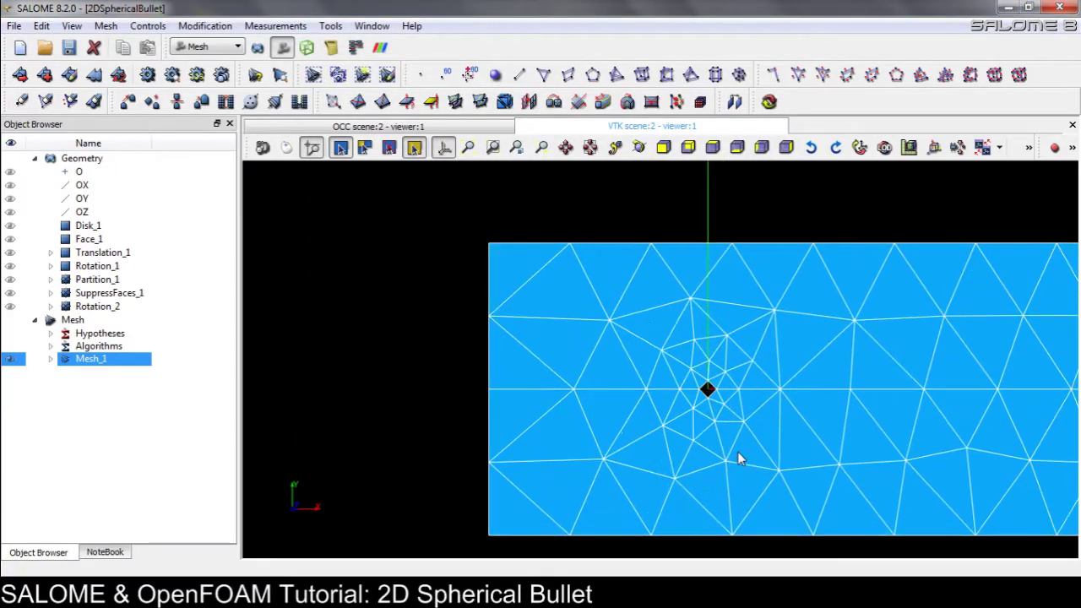
{"action": "scroll", "coordinate": [739, 376], "scroll_direction": "up", "scroll_amount": 2}
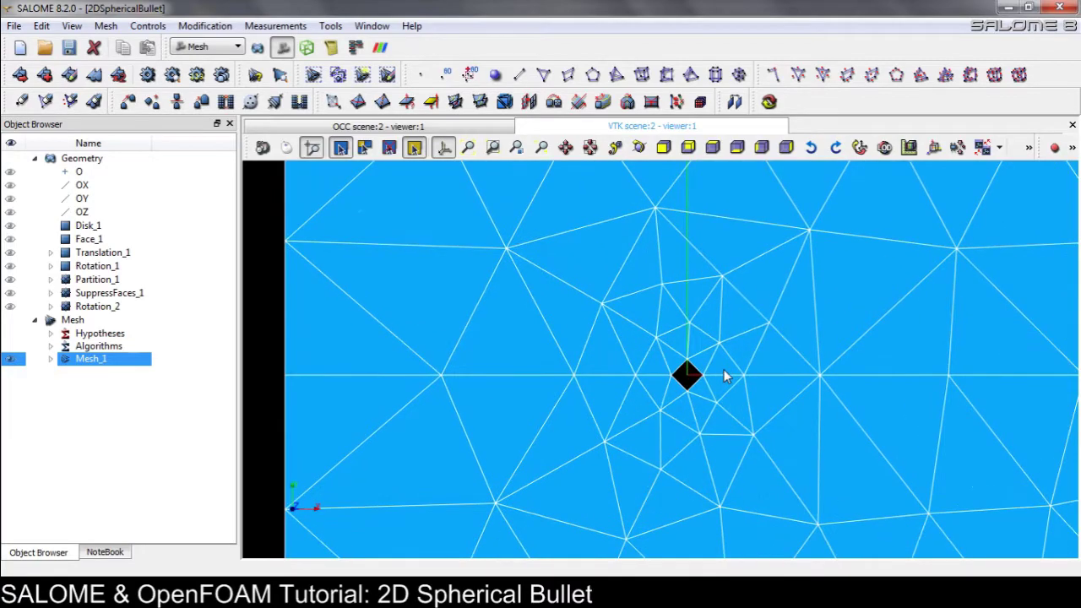
{"action": "right_click", "coordinate": [100, 363]}
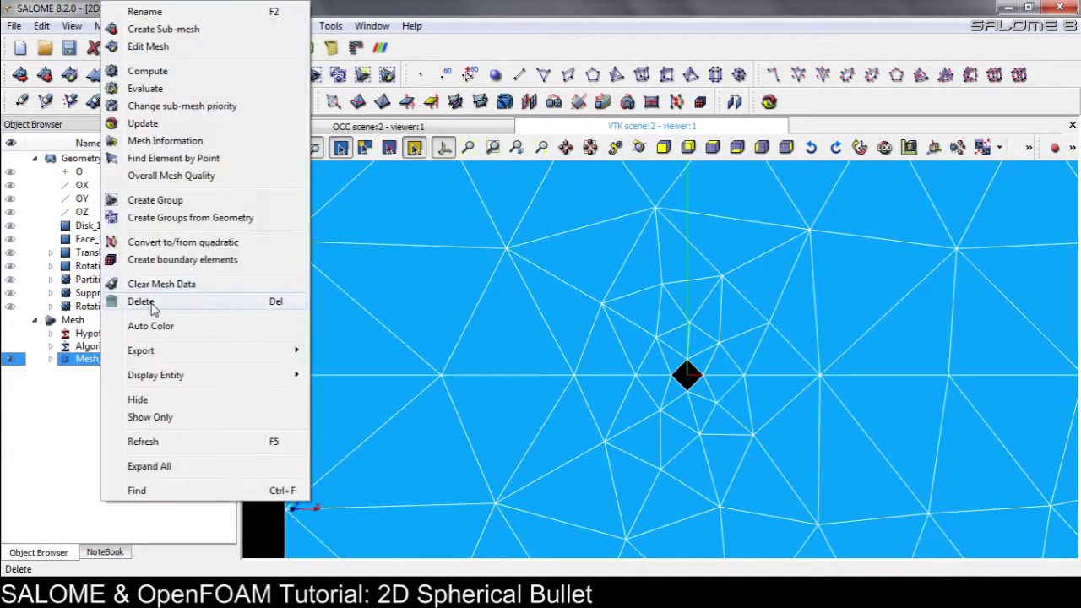
{"action": "left_click", "coordinate": [156, 293]}
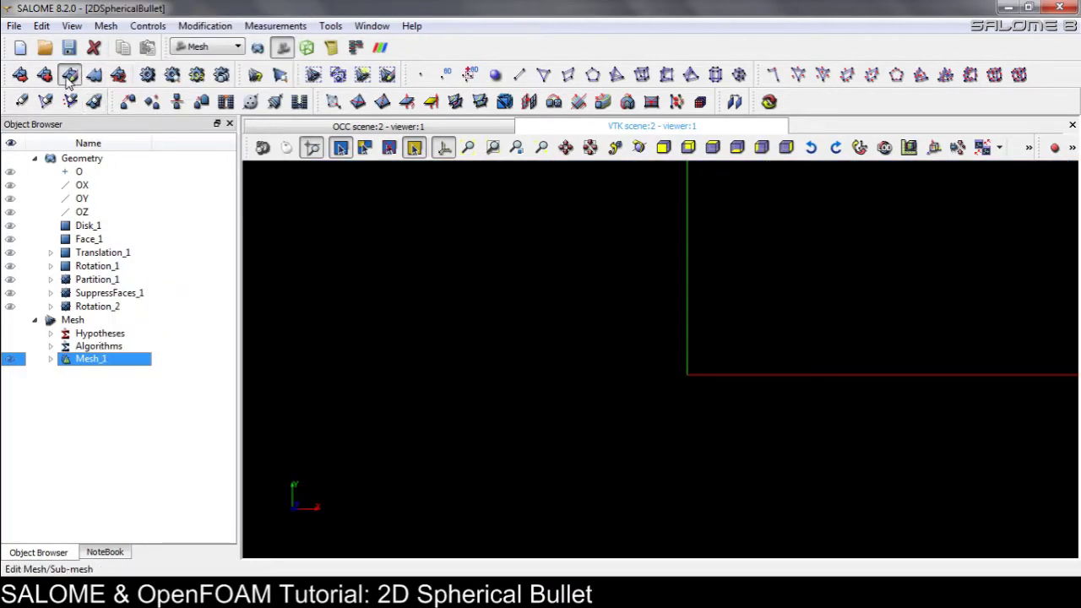
Step: Set the minimum size of Mesh_1's NETGEN 2D hypothesis to 0.02 and compute the mesh again
{"action": "left_click", "coordinate": [69, 75]}
{"action": "left_click", "coordinate": [688, 279]}
{"action": "left_click", "coordinate": [525, 224]}
{"action": "type", "text": "0.02"}
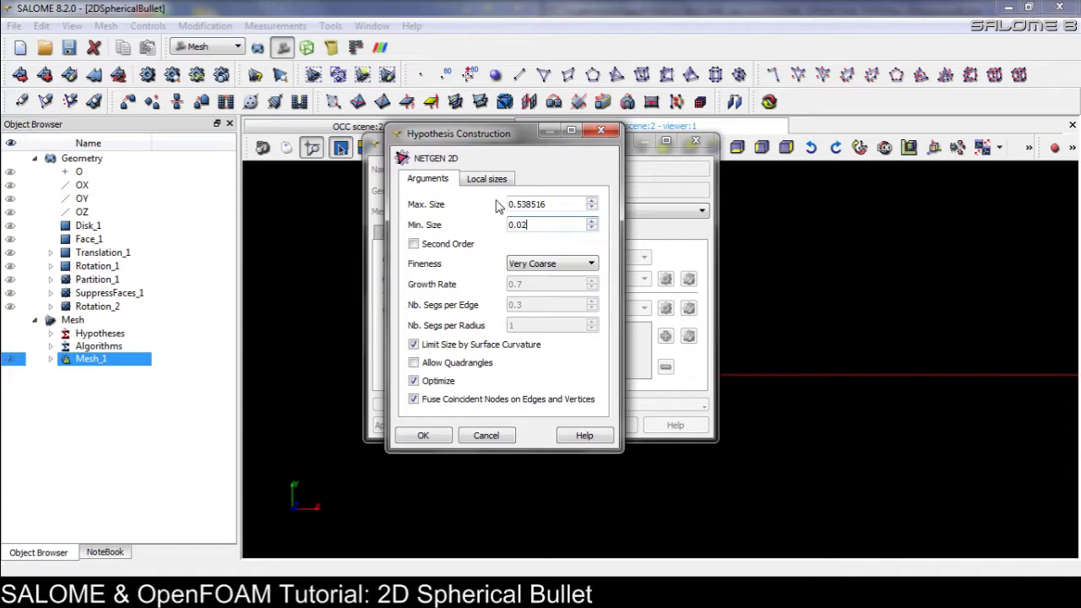
{"action": "left_click", "coordinate": [422, 435]}
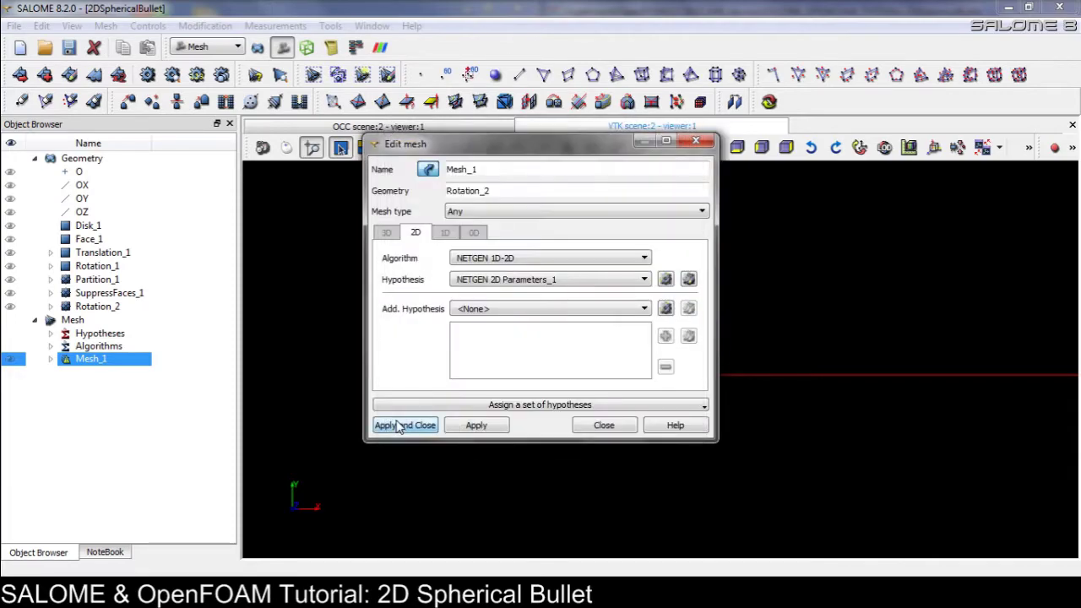
{"action": "left_click", "coordinate": [400, 426]}
{"action": "left_click", "coordinate": [146, 75]}
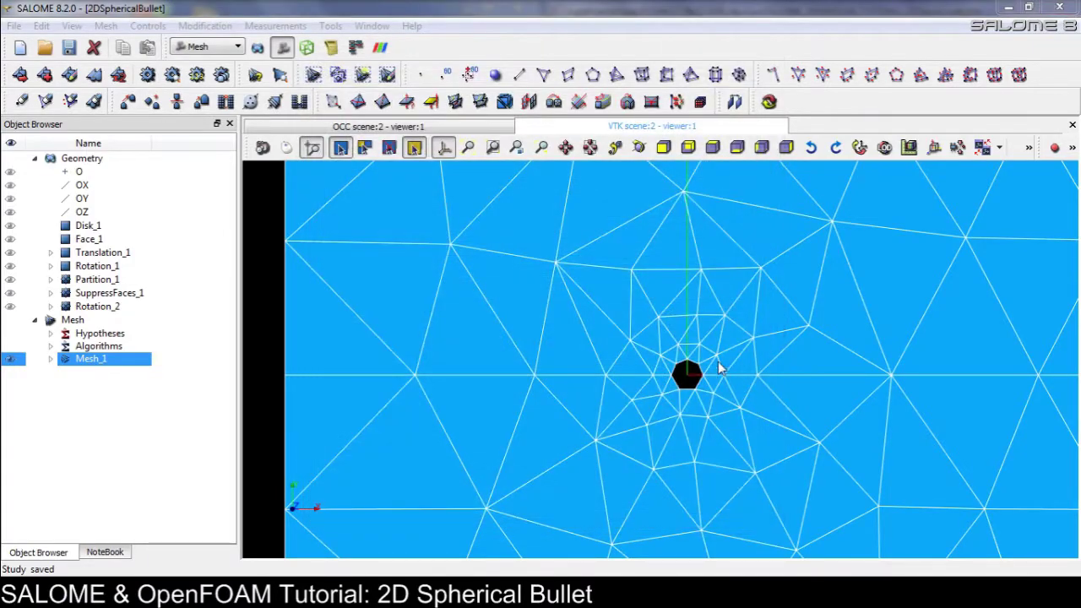
Step: Clear Mesh_1's data and lower the minimum size of its NETGEN 2D hypothesis to a value below 0.01
{"action": "right_click", "coordinate": [145, 365]}
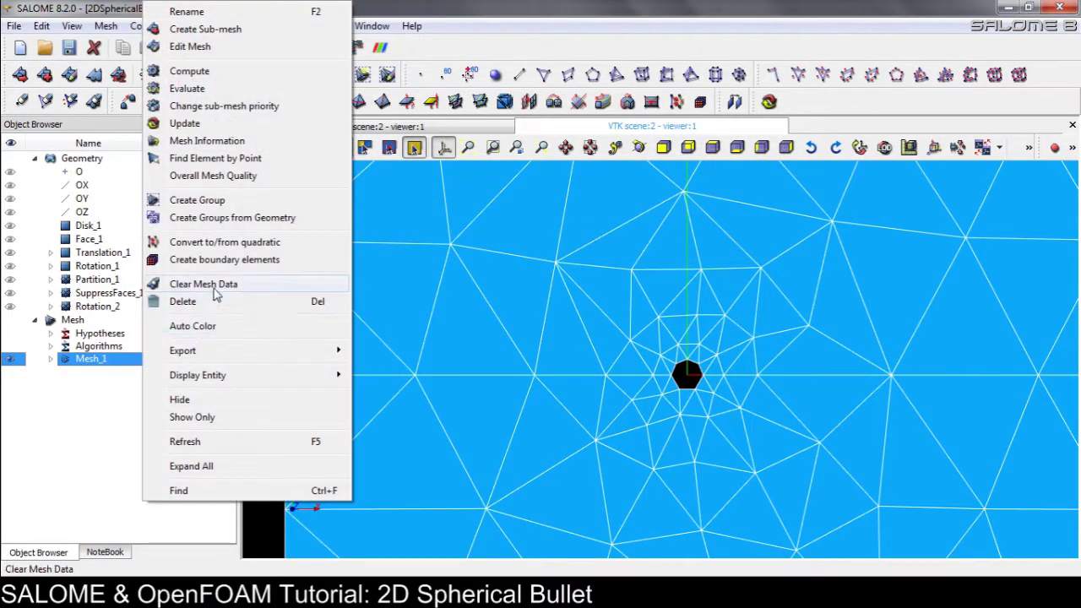
{"action": "left_click", "coordinate": [212, 292]}
{"action": "right_click", "coordinate": [125, 363]}
{"action": "left_click", "coordinate": [172, 47]}
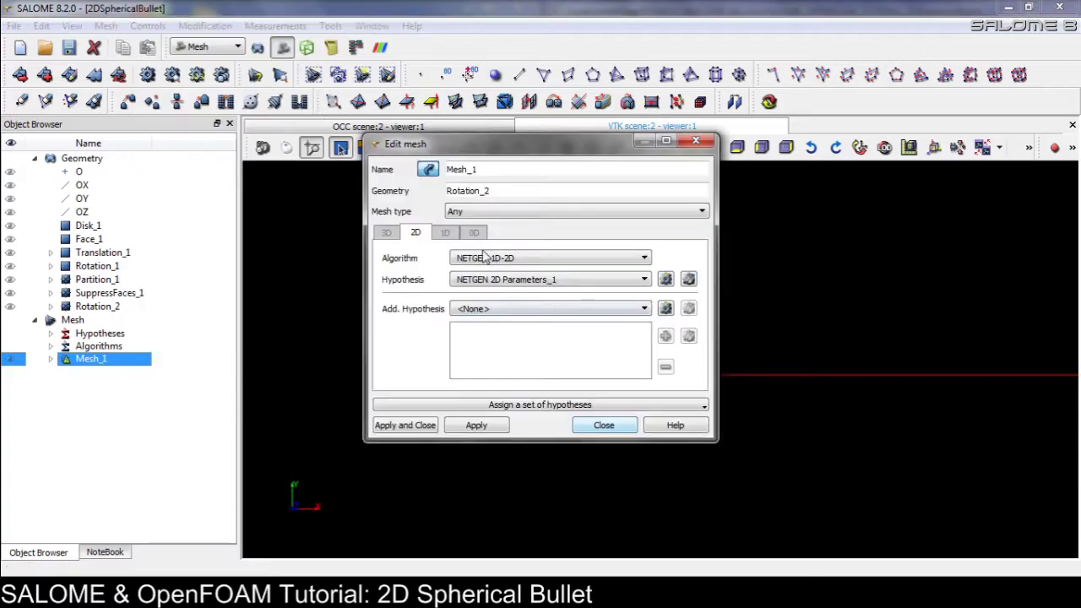
{"action": "left_click", "coordinate": [689, 280]}
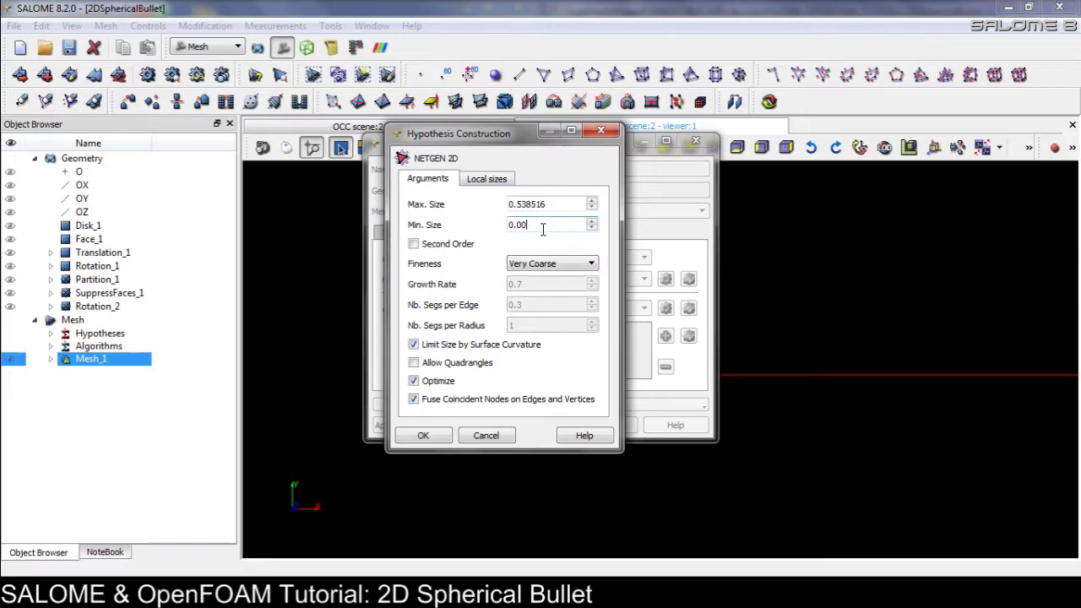
{"action": "left_click", "coordinate": [423, 435]}
{"action": "left_click", "coordinate": [385, 423]}
Step: Recompute Mesh_1 with the lowered minimum size and check the outline of the bullet hole up close
{"action": "left_click", "coordinate": [147, 75]}
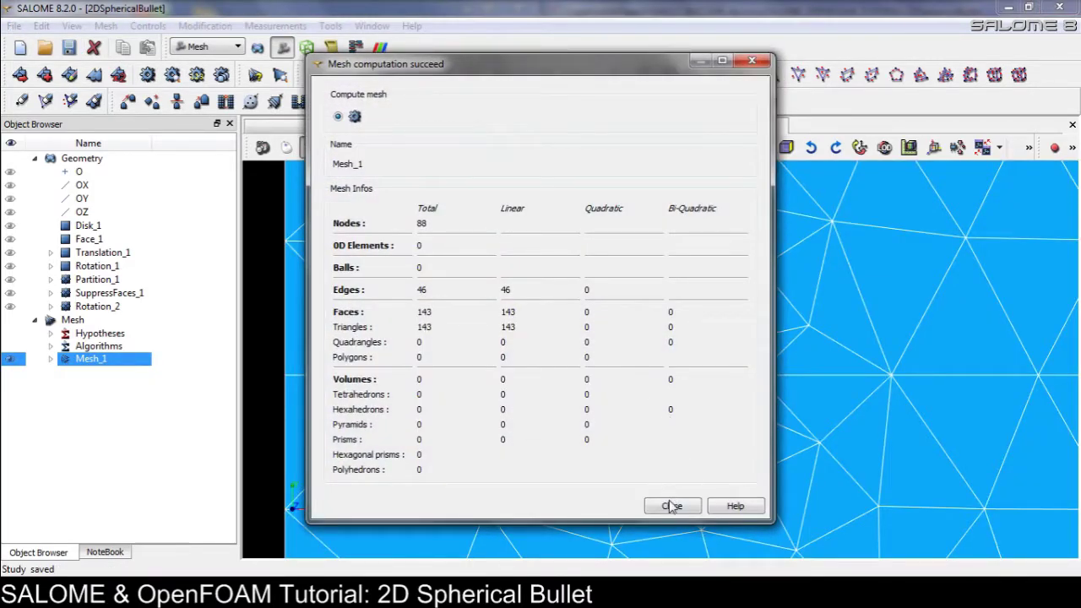
{"action": "left_click", "coordinate": [671, 505]}
{"action": "scroll", "coordinate": [688, 390], "scroll_direction": "up", "scroll_amount": 2}
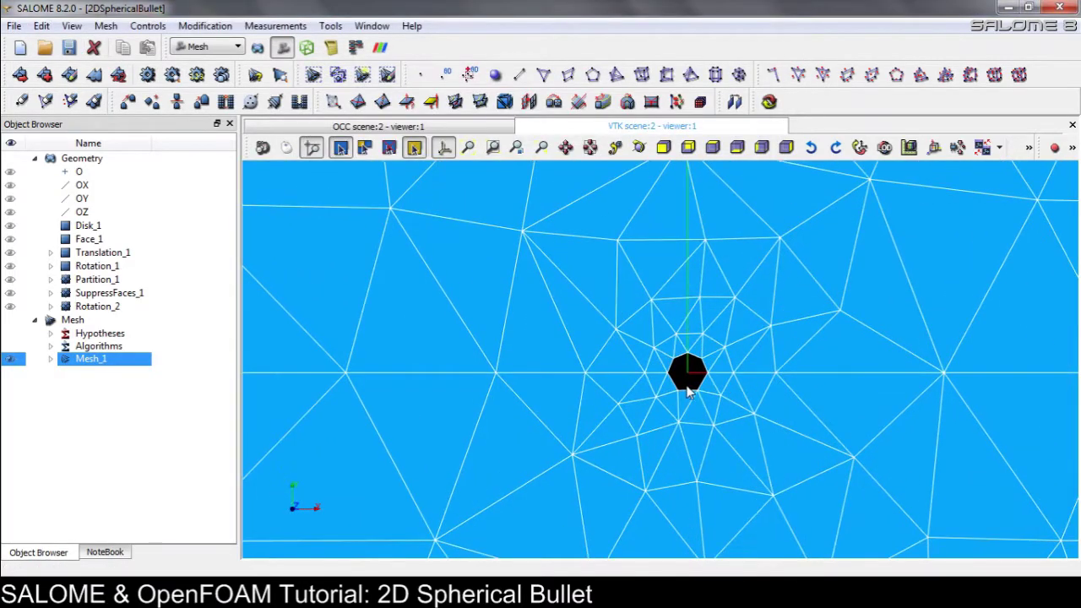
Step: Clear the data of Mesh_1 once more and change the last decimal digit of the hypothesis's minimum size
{"action": "right_click", "coordinate": [120, 363]}
{"action": "left_click", "coordinate": [154, 386]}
{"action": "right_click", "coordinate": [110, 372]}
{"action": "left_click", "coordinate": [156, 43]}
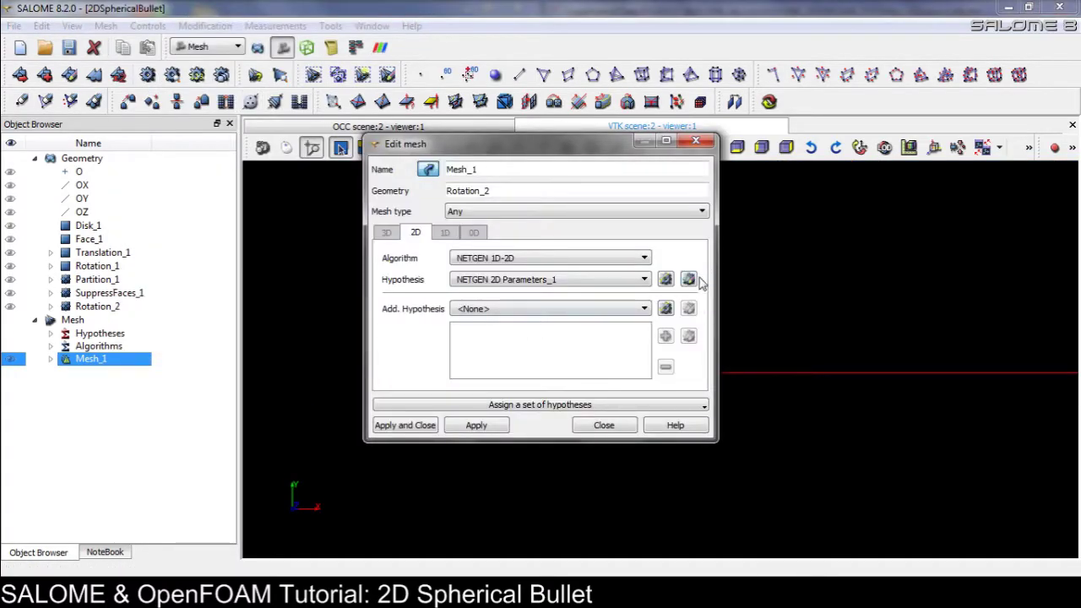
{"action": "left_click", "coordinate": [689, 280]}
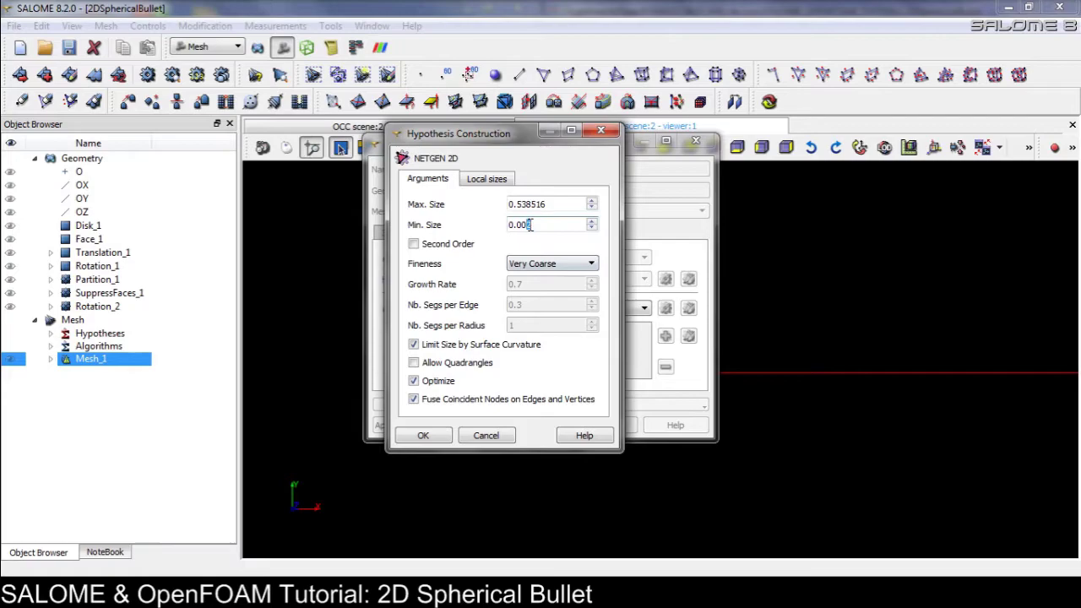
{"action": "left_click", "coordinate": [422, 435]}
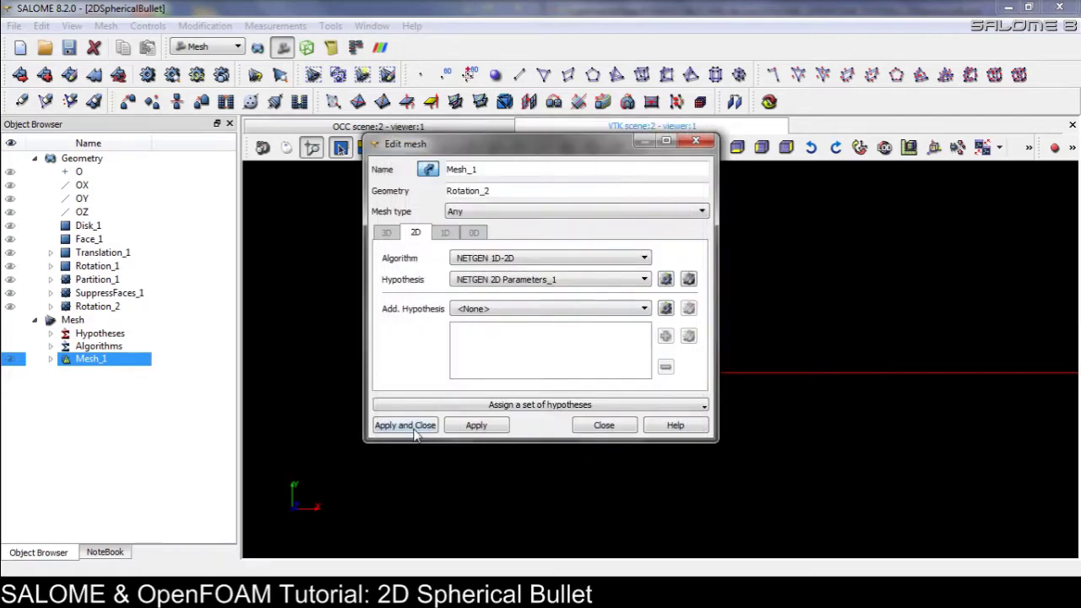
{"action": "left_click", "coordinate": [406, 425]}
Step: Save the study, compute Mesh_1, and review the triangle distribution across the domain
{"action": "left_click", "coordinate": [69, 47]}
{"action": "left_click", "coordinate": [147, 74]}
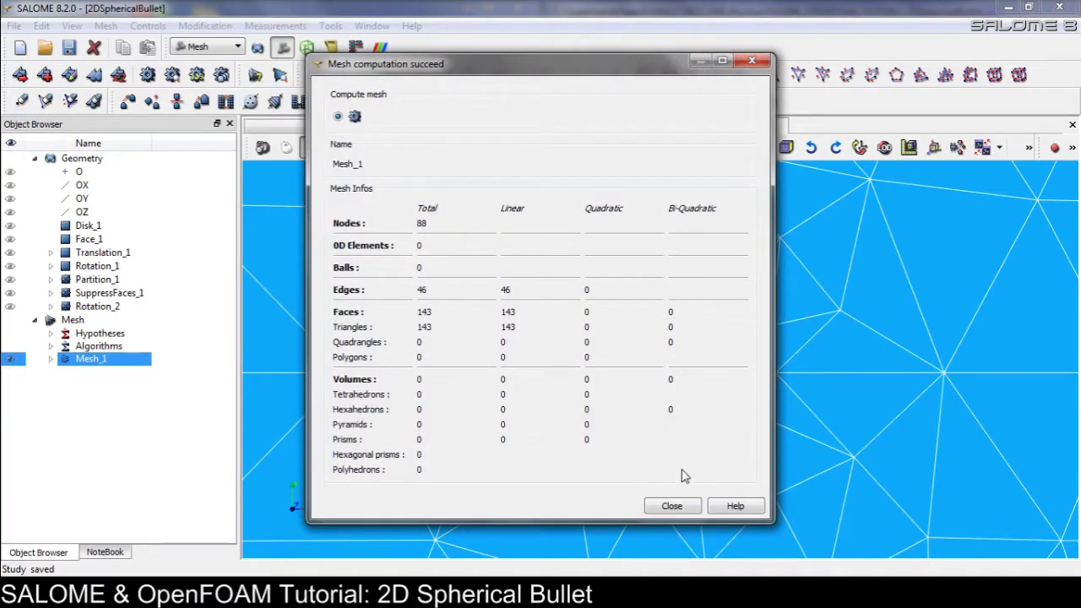
{"action": "left_click", "coordinate": [672, 506]}
{"action": "scroll", "coordinate": [669, 484], "scroll_direction": "down", "scroll_amount": 3}
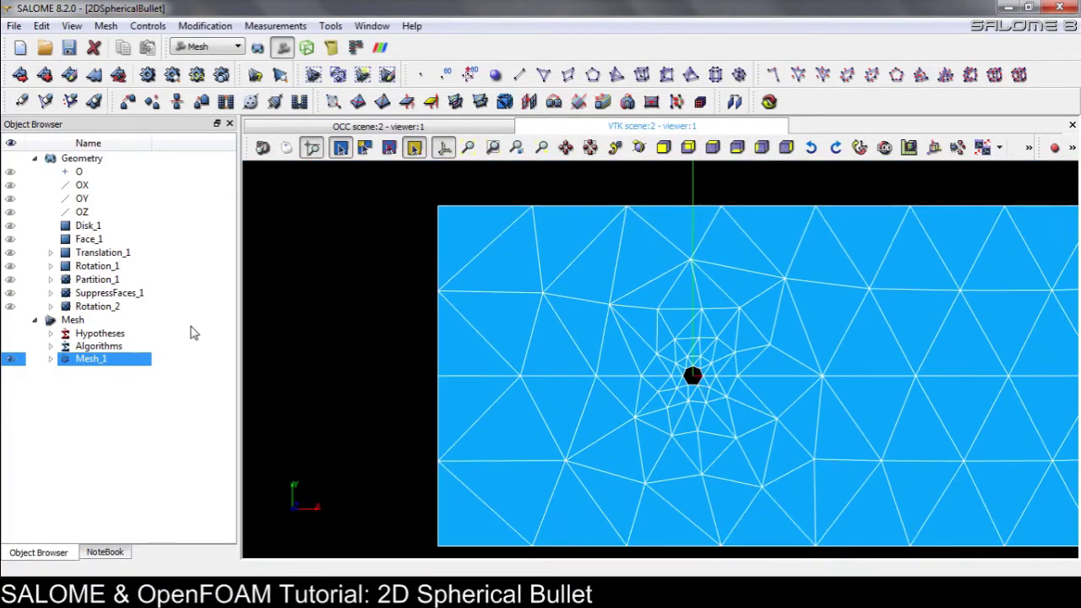
Step: Return to the Geometry module with Rotation_2 selected and view it face-on in the XY plane
{"action": "left_click", "coordinate": [93, 304]}
{"action": "double_click", "coordinate": [93, 306]}
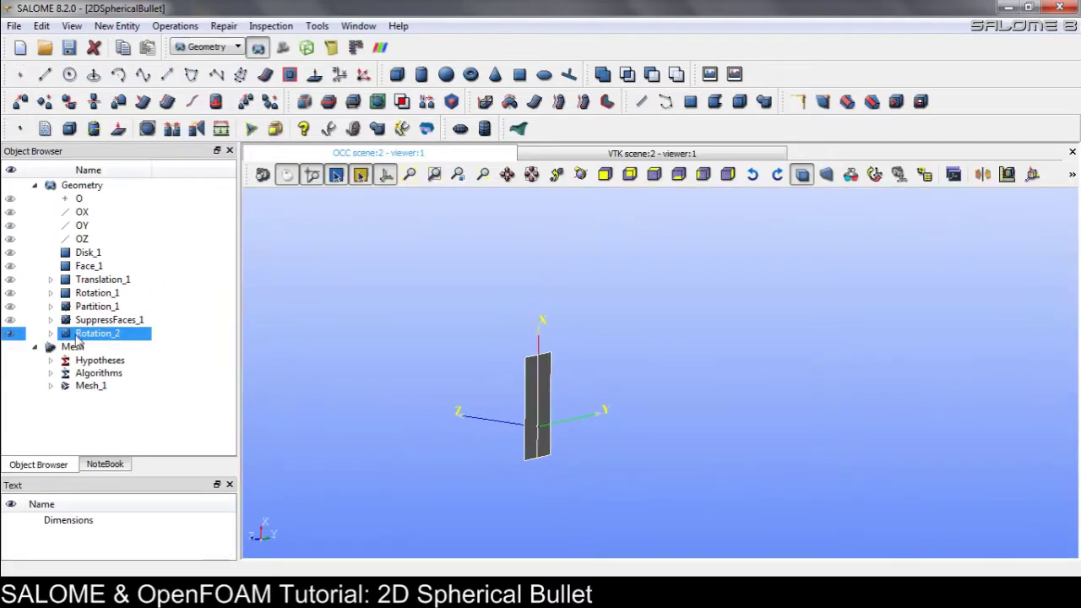
{"action": "left_click", "coordinate": [605, 175]}
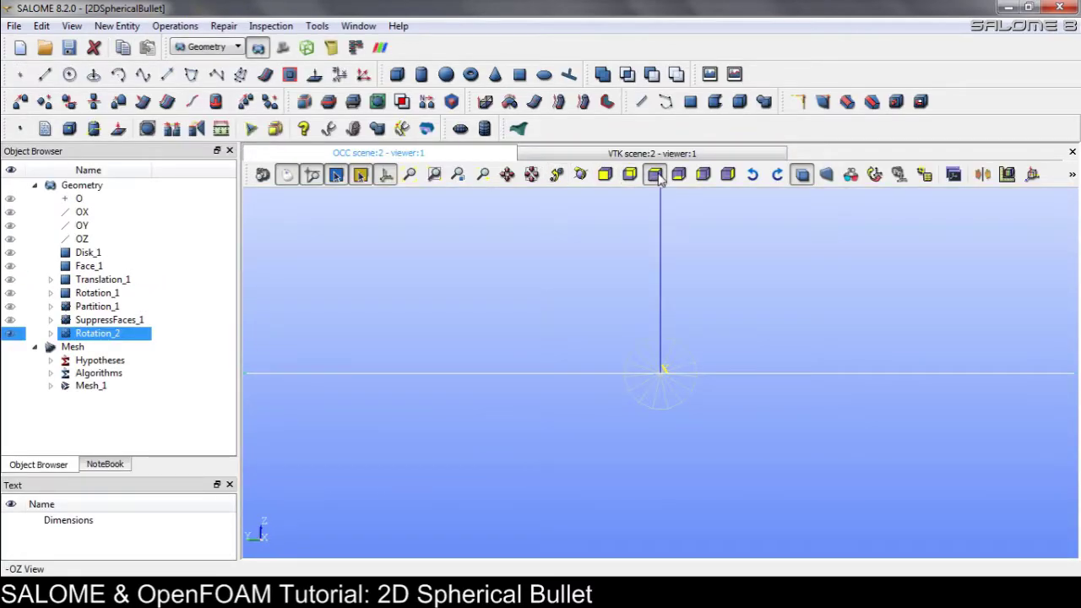
{"action": "left_click", "coordinate": [678, 175]}
{"action": "scroll", "coordinate": [606, 292], "scroll_direction": "down", "scroll_amount": 3}
{"action": "scroll", "coordinate": [606, 292], "scroll_direction": "up", "scroll_amount": 1}
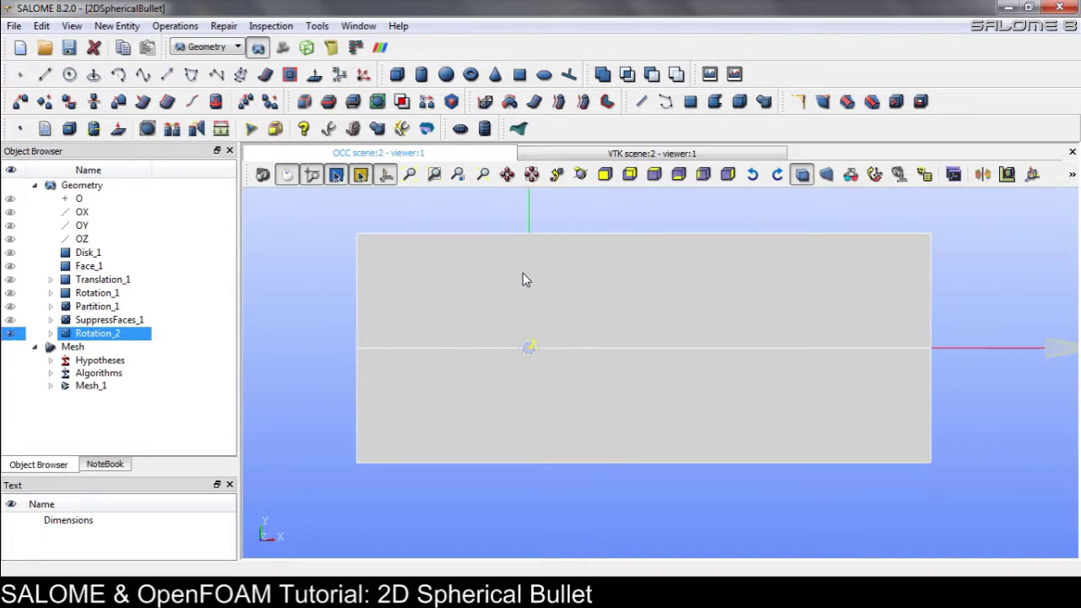
Step: Create an edge group named Inlet on Rotation_2 containing both edges on the domain's left side
{"action": "left_click", "coordinate": [117, 25]}
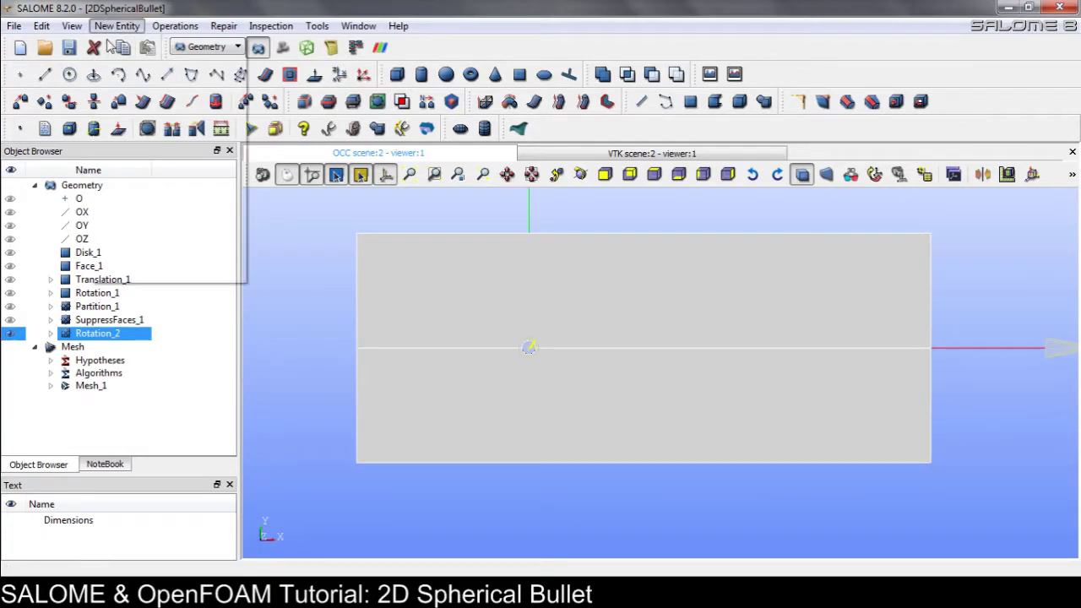
{"action": "mouse_move", "coordinate": [169, 107]}
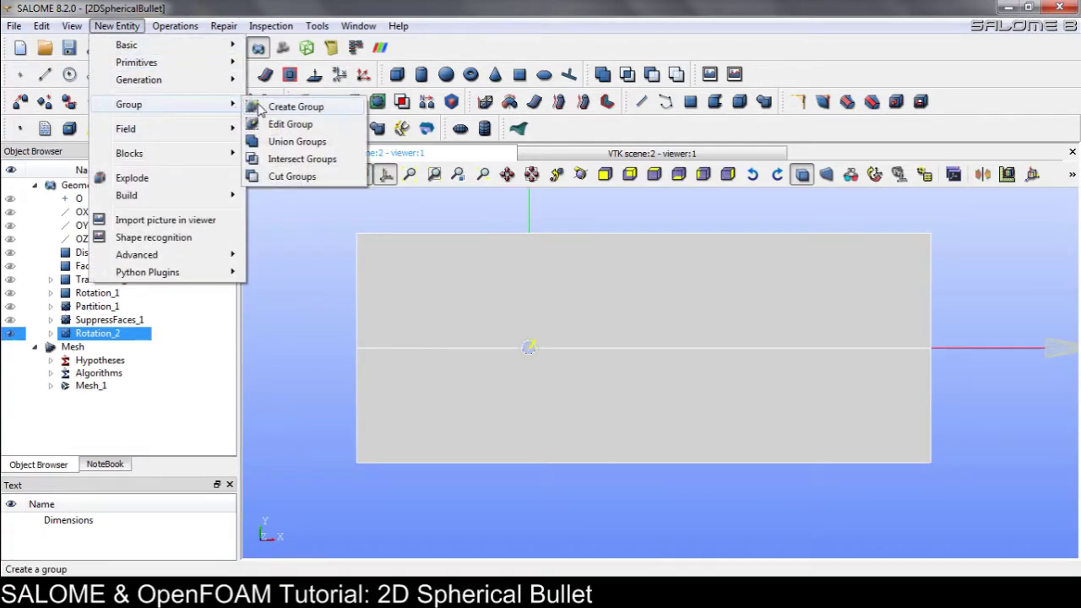
{"action": "left_click", "coordinate": [296, 106]}
{"action": "left_click_drag", "start_coordinate": [550, 60], "coordinate": [824, 42]}
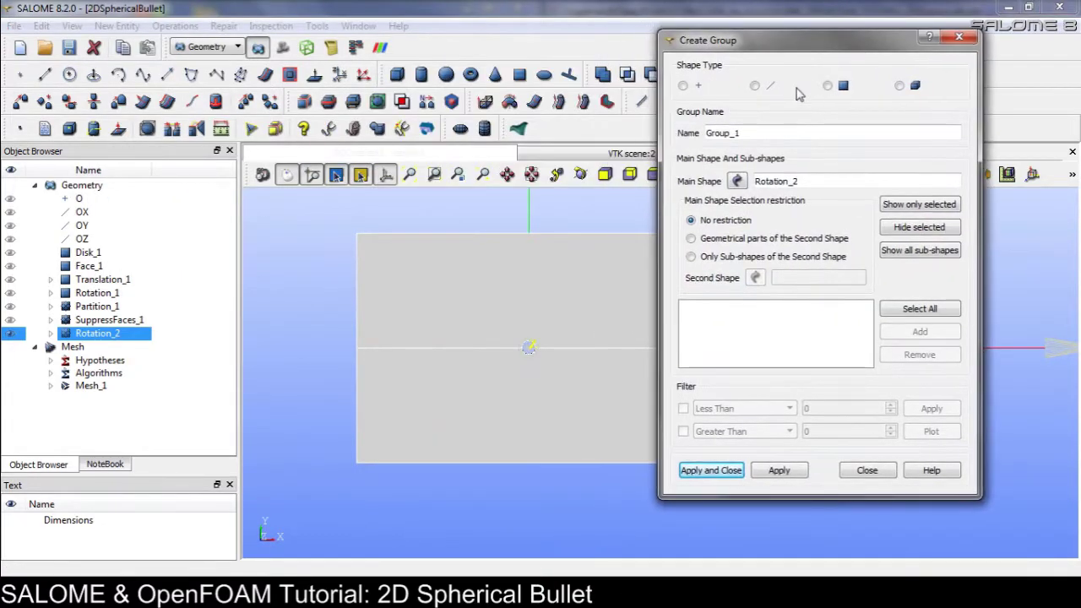
{"action": "left_click", "coordinate": [755, 86]}
{"action": "left_click_drag", "start_coordinate": [755, 133], "coordinate": [606, 132]}
{"action": "type", "text": "Inlet"}
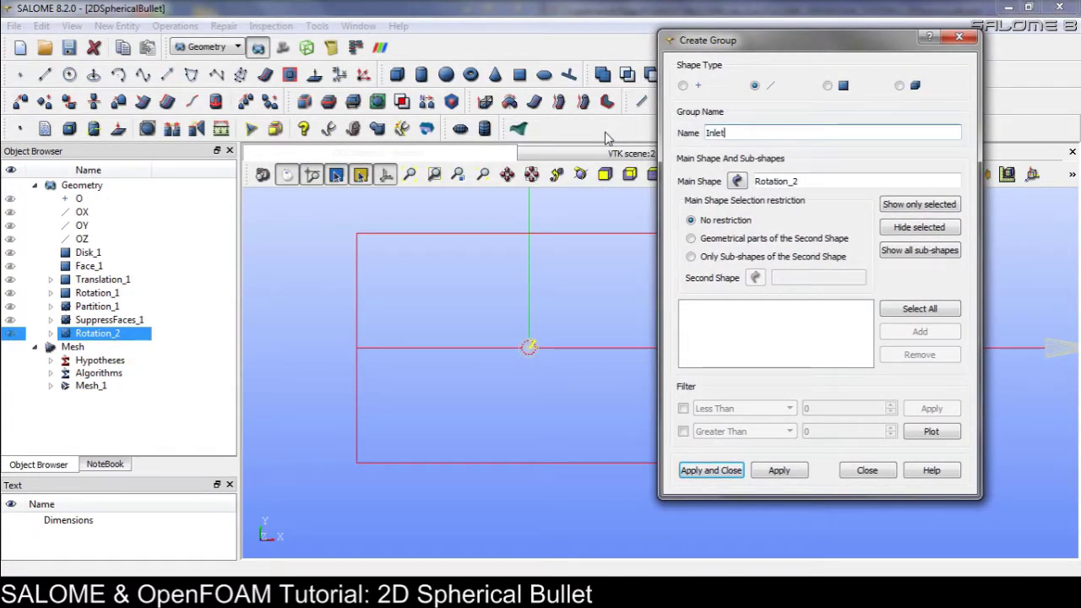
{"action": "left_click", "coordinate": [358, 267]}
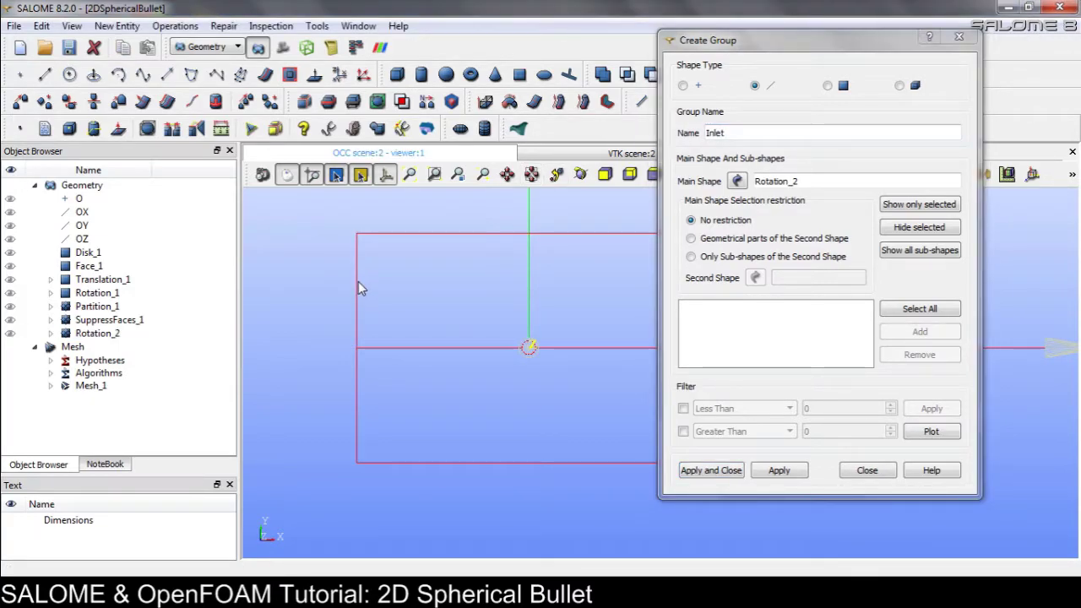
{"action": "left_click", "coordinate": [355, 281]}
{"action": "left_click", "coordinate": [355, 366], "text": "shift"}
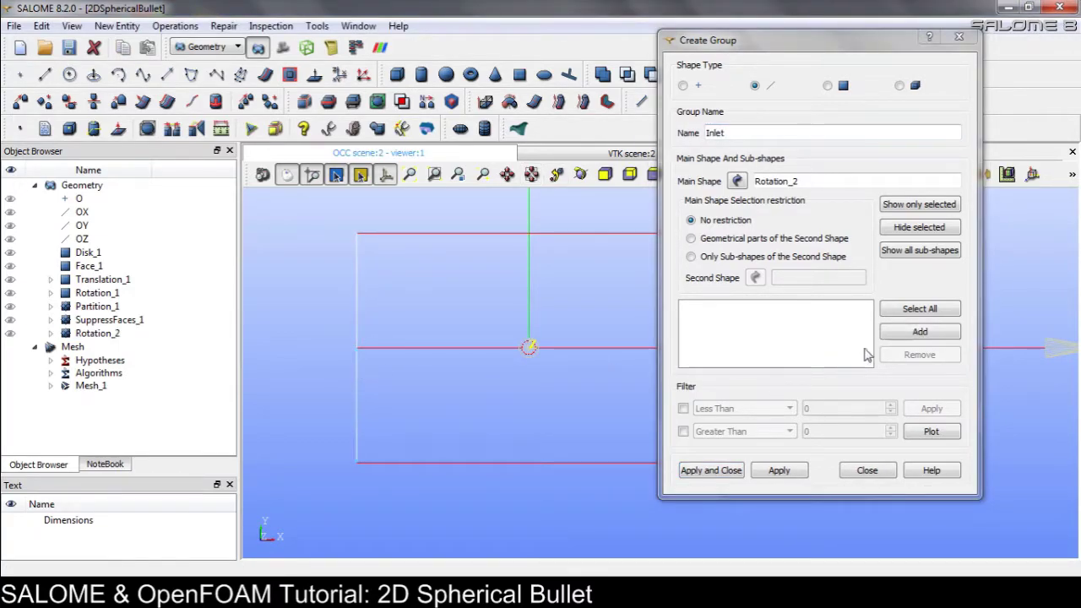
{"action": "left_click", "coordinate": [919, 332]}
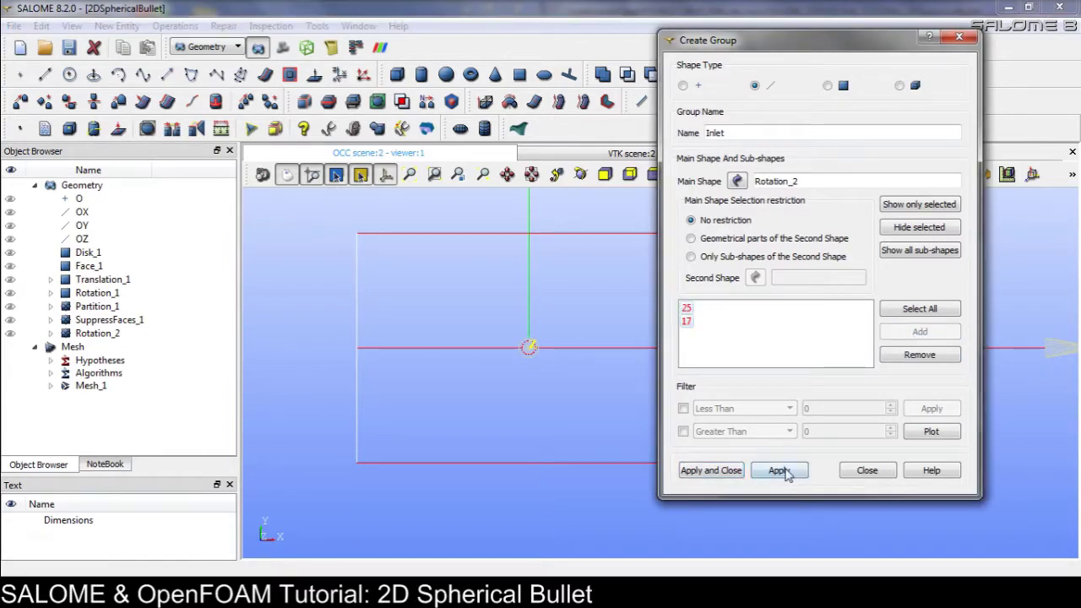
{"action": "left_click", "coordinate": [779, 471]}
Step: Create an edge group named Outlet on Rotation_2 containing both edges on the domain's right side
{"action": "double_click", "coordinate": [718, 133]}
{"action": "type", "text": "Outlet"}
{"action": "left_click_drag", "start_coordinate": [718, 40], "coordinate": [125, 11]}
{"action": "left_click", "coordinate": [932, 253]}
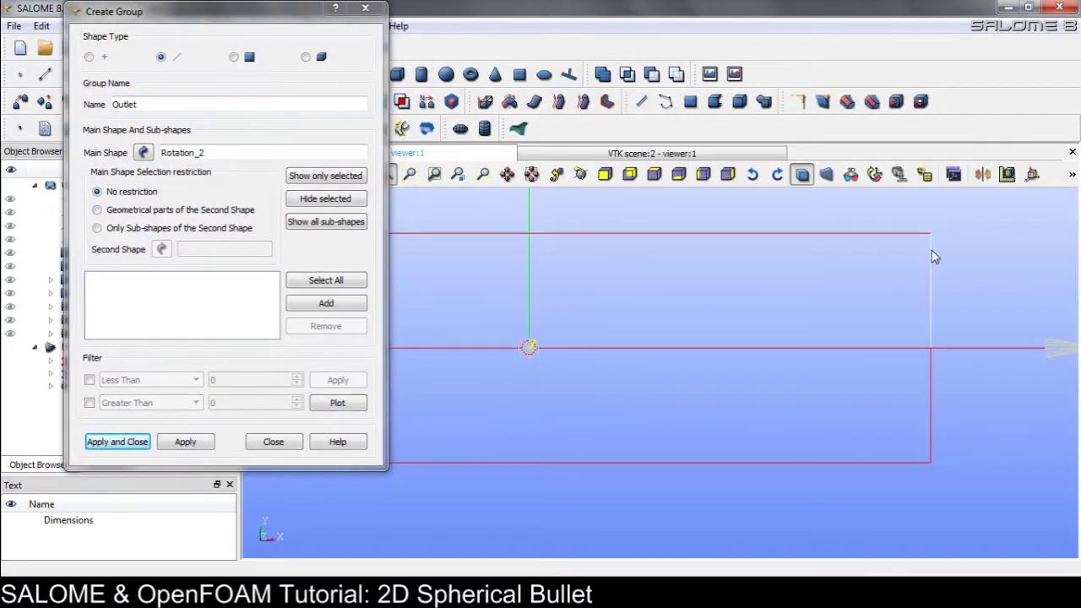
{"action": "left_click", "coordinate": [931, 367], "text": "shift"}
{"action": "left_click", "coordinate": [183, 441]}
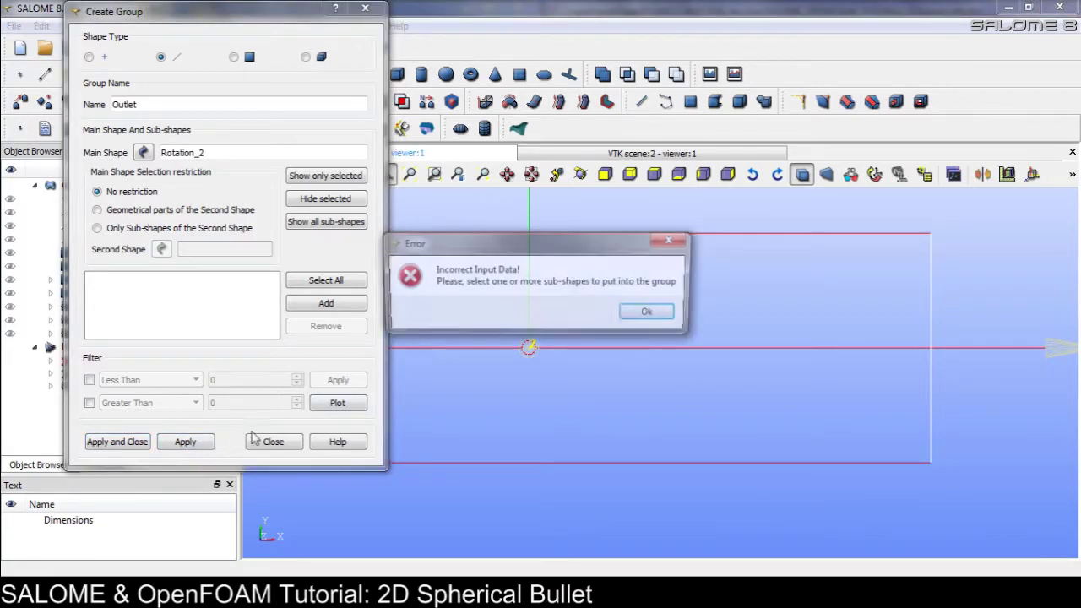
{"action": "left_click", "coordinate": [650, 312]}
{"action": "left_click", "coordinate": [338, 307]}
{"action": "left_click", "coordinate": [186, 442]}
Step: Create an edge group named Top on Rotation_2 from the domain's upper horizontal edge
{"action": "double_click", "coordinate": [202, 105]}
{"action": "type", "text": "Top"}
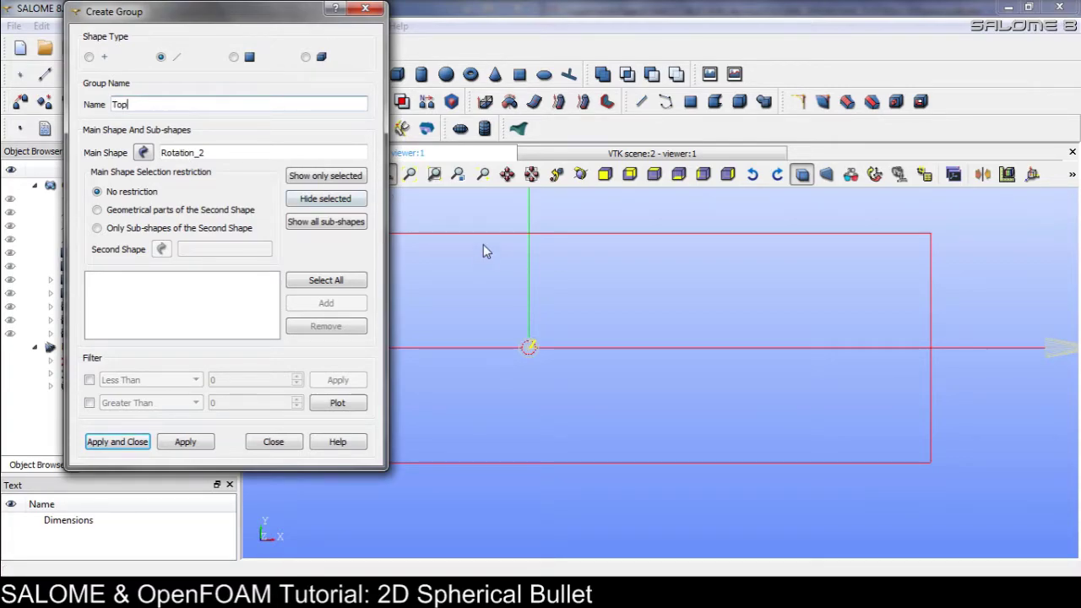
{"action": "left_click", "coordinate": [483, 234]}
{"action": "left_click", "coordinate": [328, 306]}
{"action": "left_click", "coordinate": [203, 443]}
Step: Create an edge group named Bot on Rotation_2 from the domain's lower horizontal edge
{"action": "double_click", "coordinate": [122, 104]}
{"action": "type", "text": "Bot"}
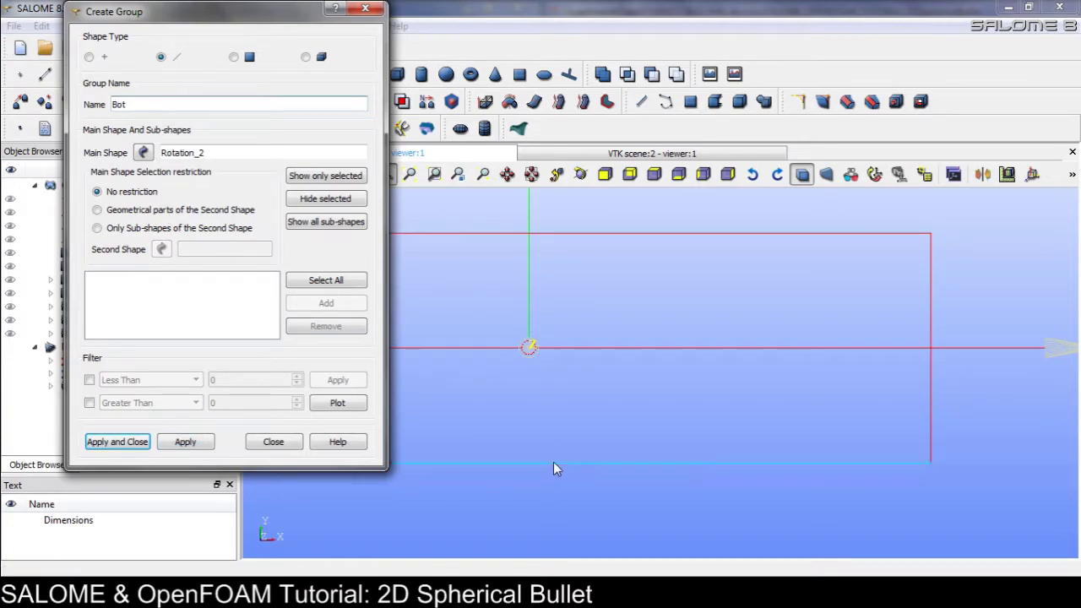
{"action": "left_click", "coordinate": [553, 462]}
{"action": "left_click", "coordinate": [423, 462]}
{"action": "left_click", "coordinate": [339, 305]}
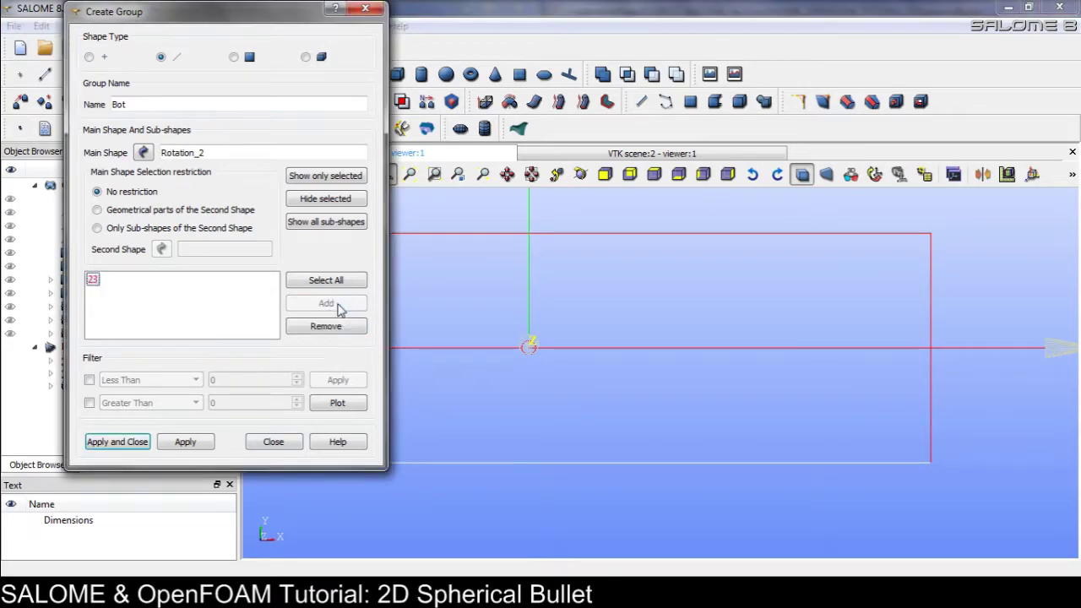
{"action": "left_click", "coordinate": [185, 443]}
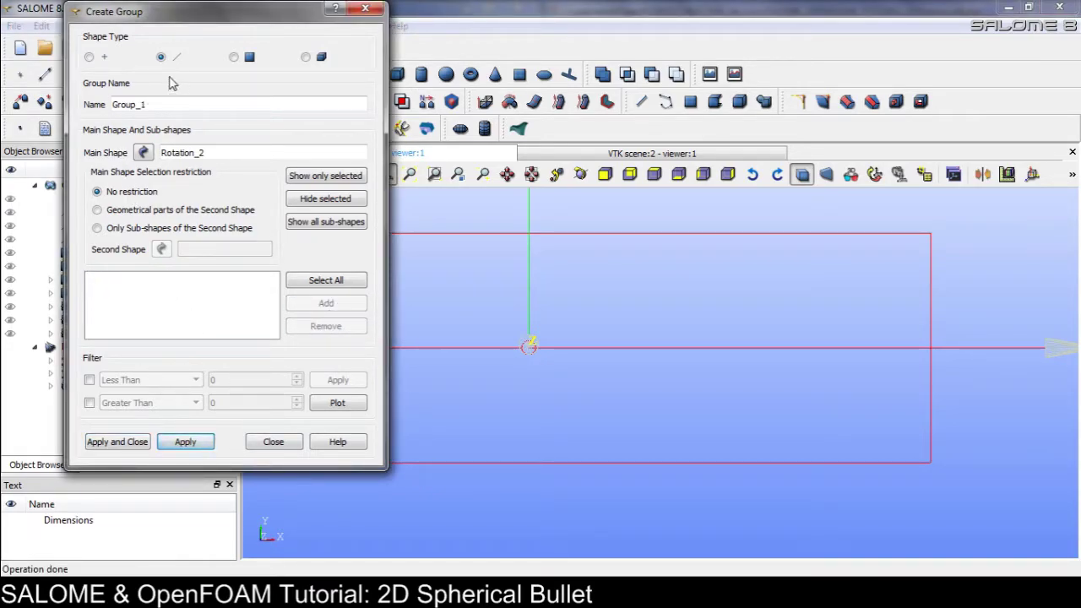
Step: Create an edge group named Ball on Rotation_2 from the three arcs of the bullet hole, and hide it
{"action": "double_click", "coordinate": [161, 105]}
{"action": "type", "text": "B"}
{"action": "scroll", "coordinate": [592, 367], "scroll_direction": "up", "scroll_amount": 4}
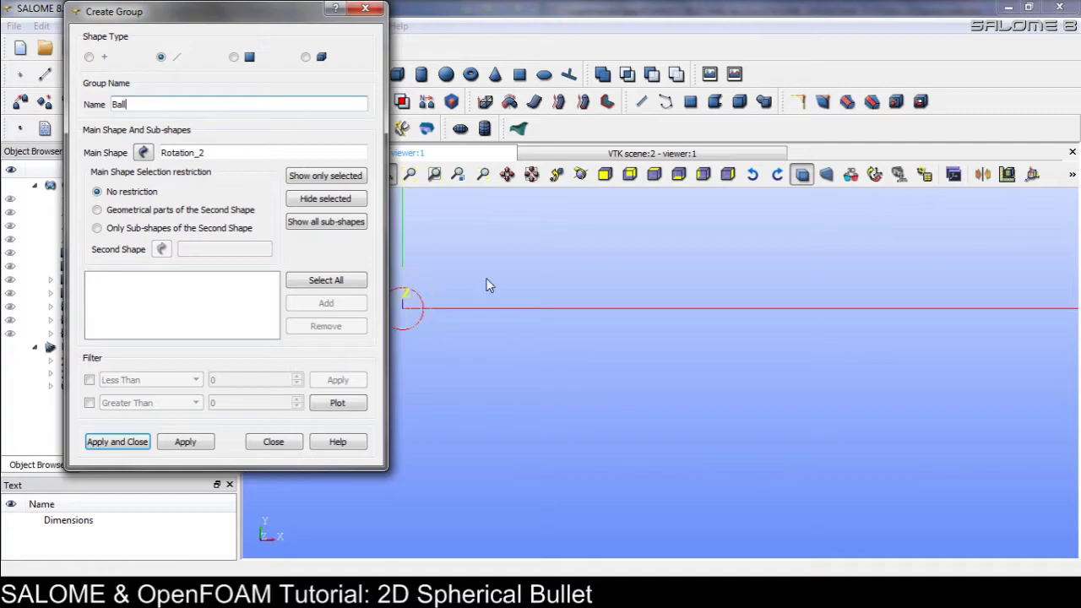
{"action": "middle_click_drag", "start_coordinate": [489, 286], "coordinate": [652, 309], "text": "ctrl"}
{"action": "left_click", "coordinate": [616, 328]}
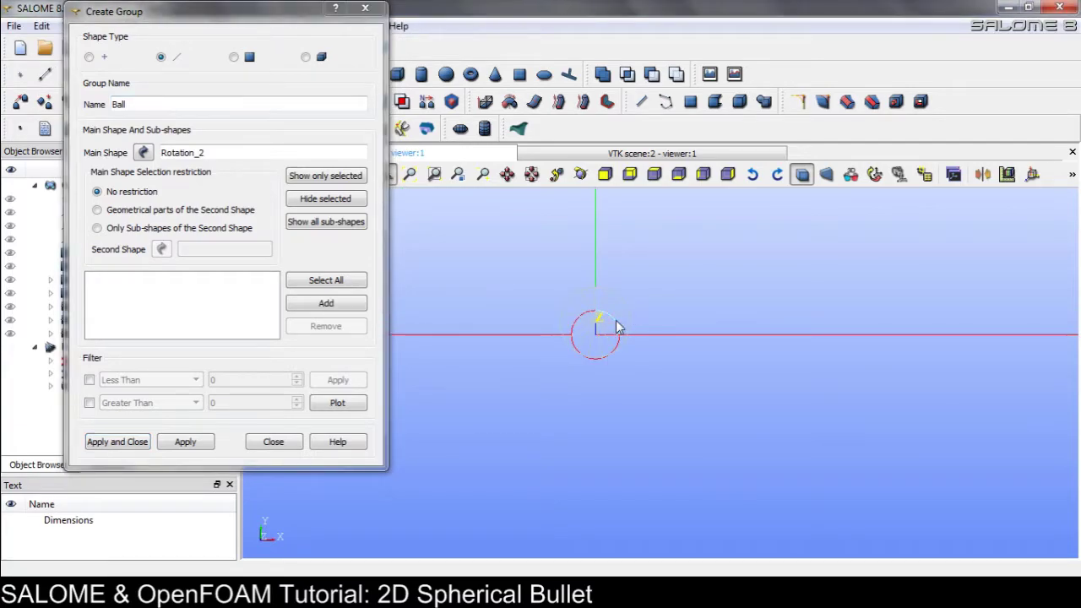
{"action": "scroll", "coordinate": [646, 406], "scroll_direction": "up", "scroll_amount": 3}
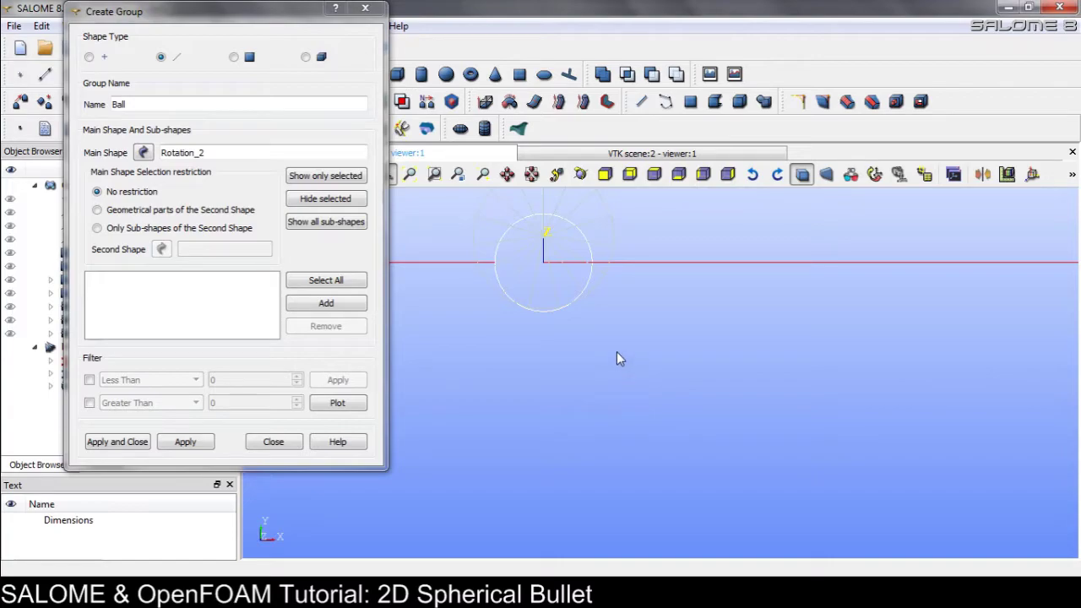
{"action": "left_click", "coordinate": [326, 302]}
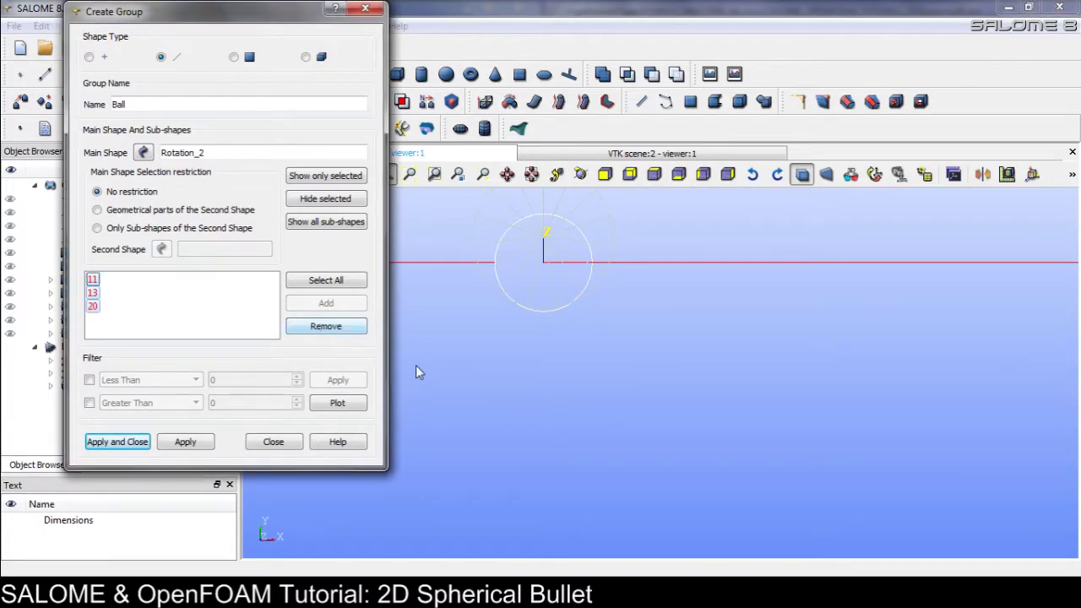
{"action": "left_click", "coordinate": [106, 443]}
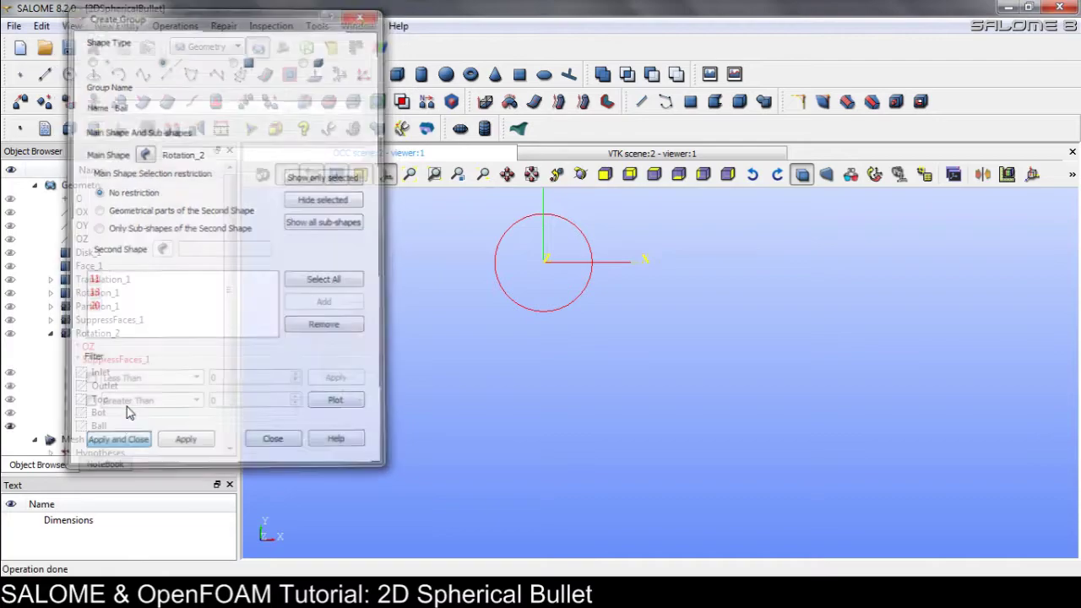
{"action": "scroll", "coordinate": [473, 367], "scroll_direction": "down", "scroll_amount": 5}
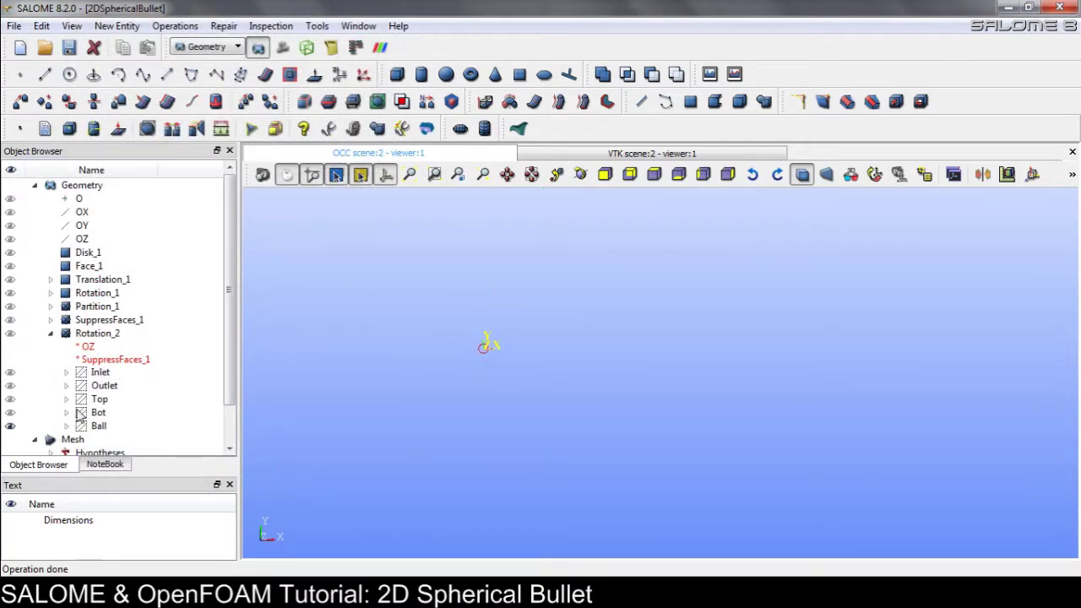
{"action": "left_click", "coordinate": [12, 426]}
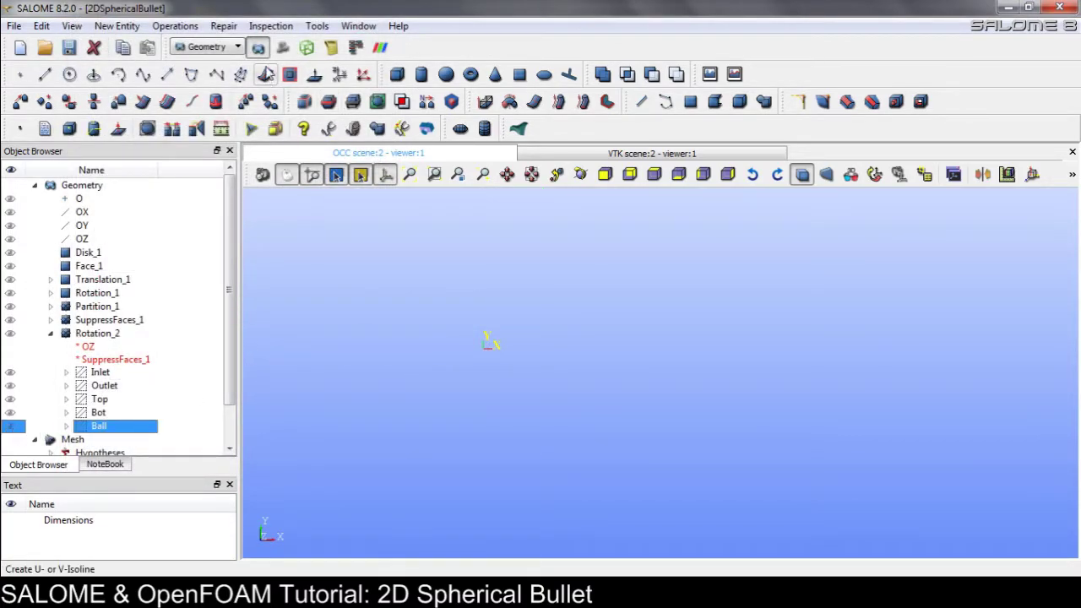
Step: Clear the computed data of Mesh_1 in the Mesh module
{"action": "left_click", "coordinate": [283, 47]}
{"action": "left_click", "coordinate": [82, 454]}
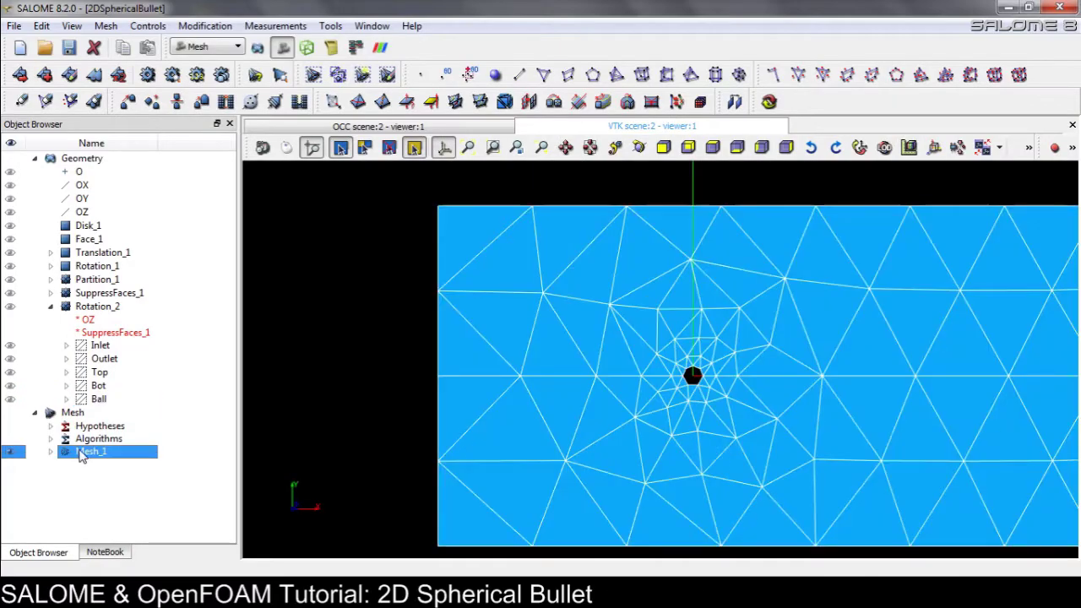
{"action": "right_click", "coordinate": [82, 454]}
{"action": "left_click", "coordinate": [191, 287]}
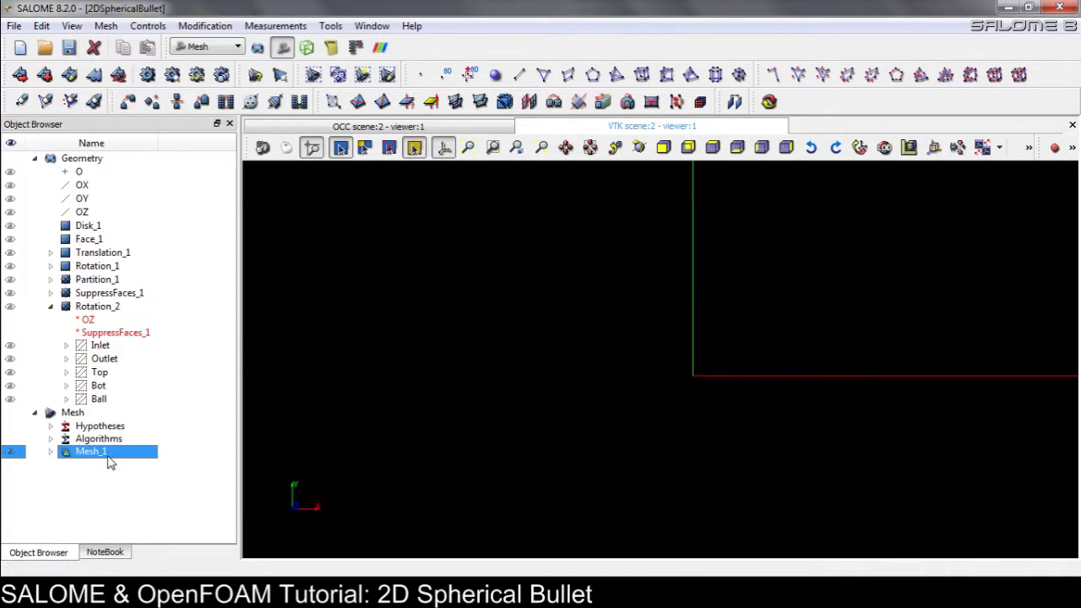
Step: Open Mesh_1 for editing and review the maximum and minimum sizes in its NETGEN 2D hypothesis
{"action": "right_click", "coordinate": [108, 457]}
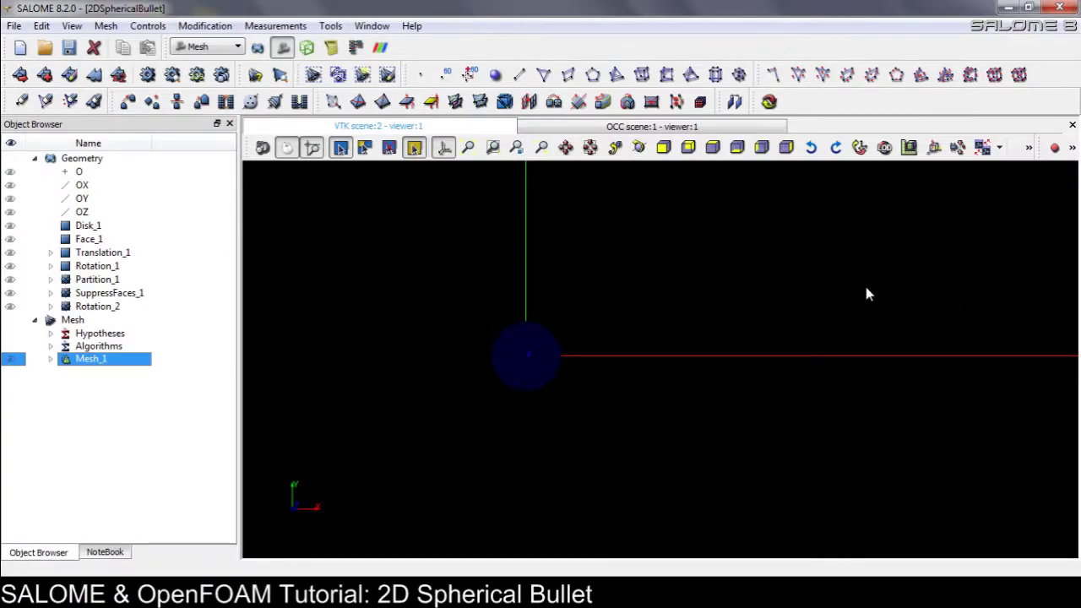
{"action": "left_click", "coordinate": [69, 74]}
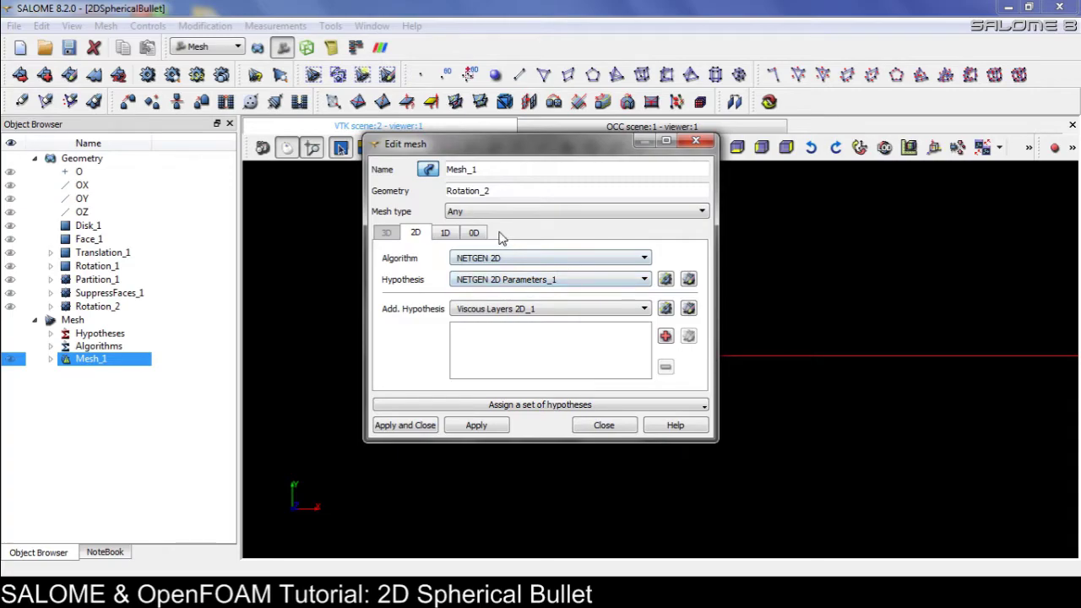
{"action": "left_click", "coordinate": [689, 278]}
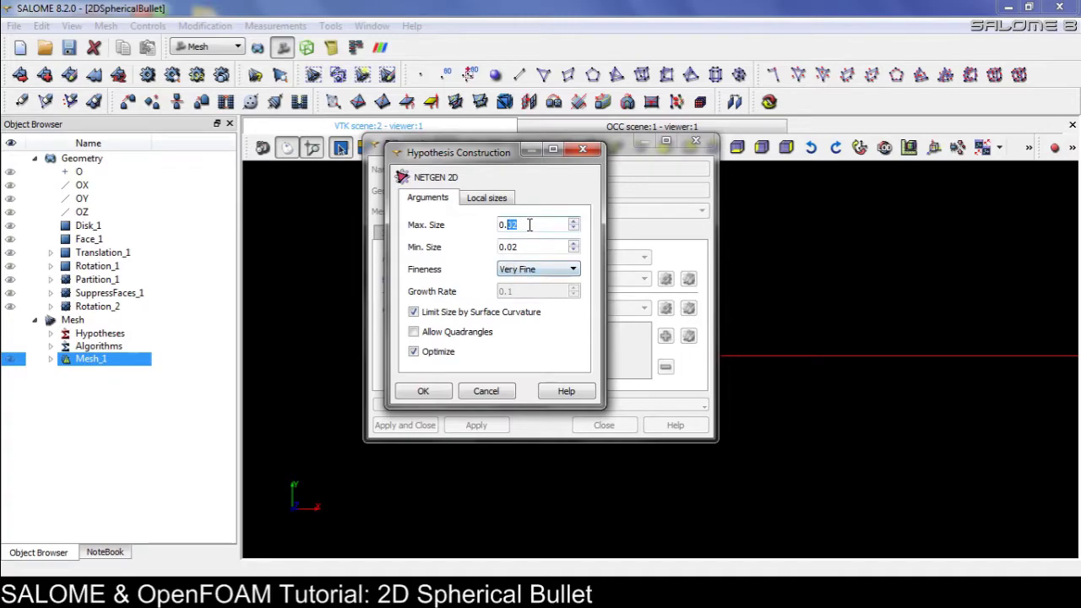
{"action": "left_click_drag", "start_coordinate": [524, 245], "coordinate": [500, 223]}
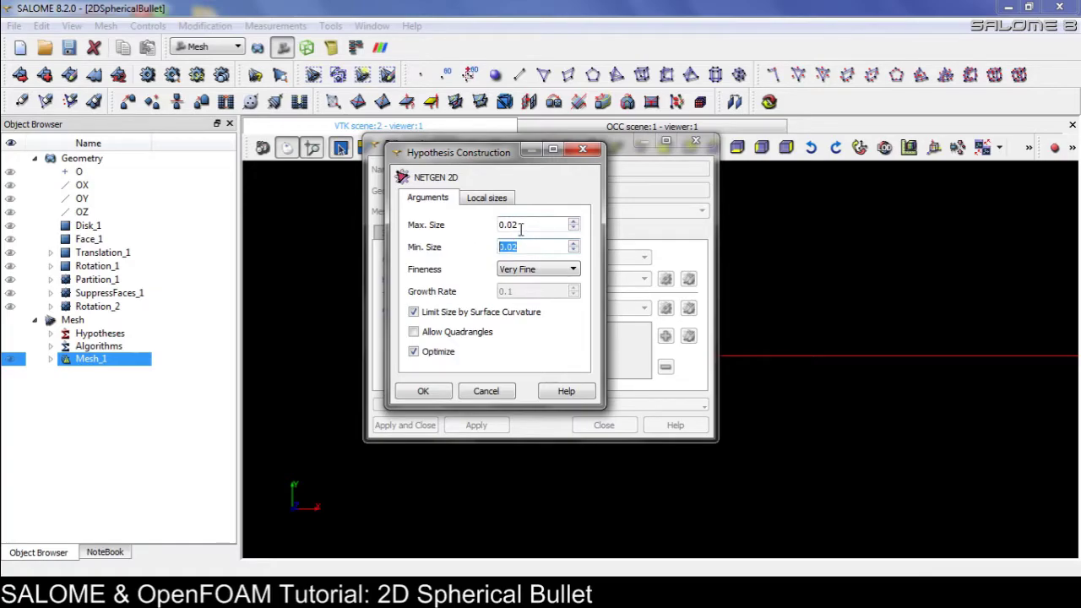
{"action": "left_click_drag", "start_coordinate": [521, 247], "coordinate": [459, 228]}
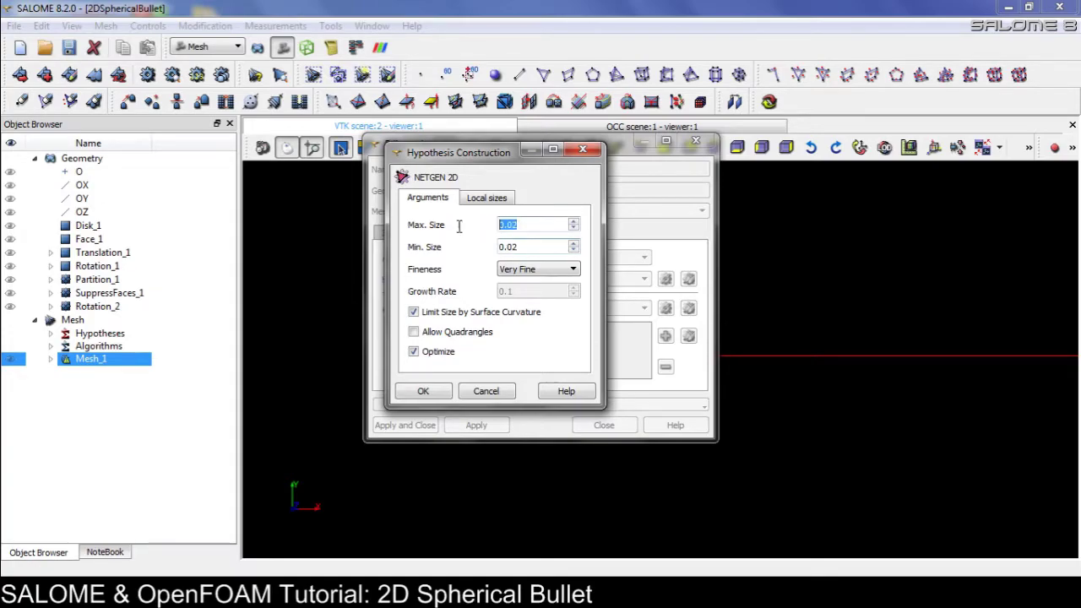
{"action": "left_click", "coordinate": [425, 391]}
Step: Review Mesh_1's 1D, viscous layers and NETGEN 2D hypotheses, and apply the mesh definition
{"action": "left_click", "coordinate": [446, 235]}
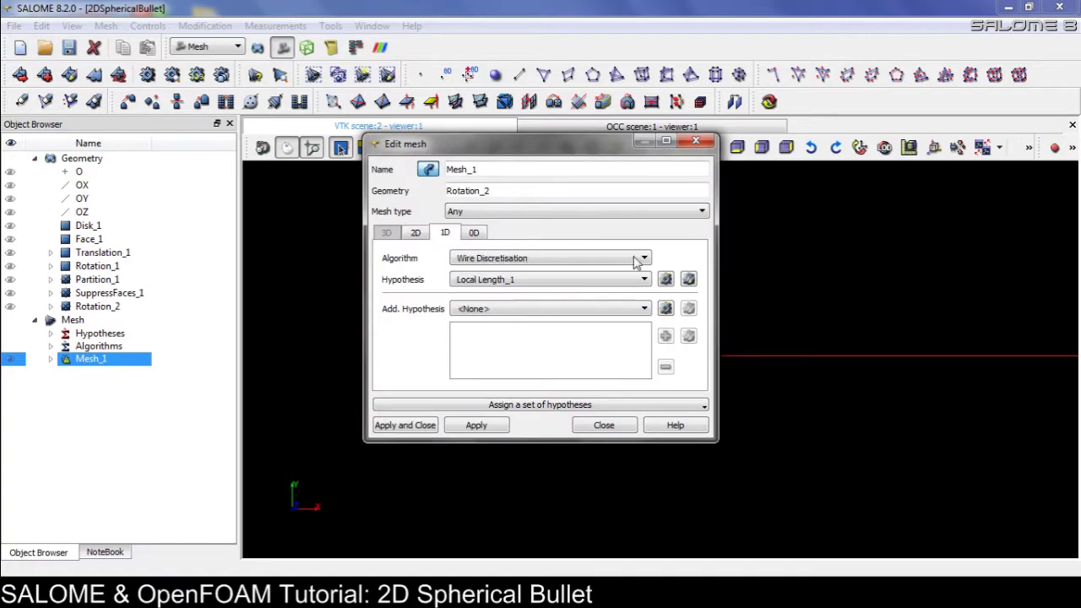
{"action": "left_click", "coordinate": [415, 234]}
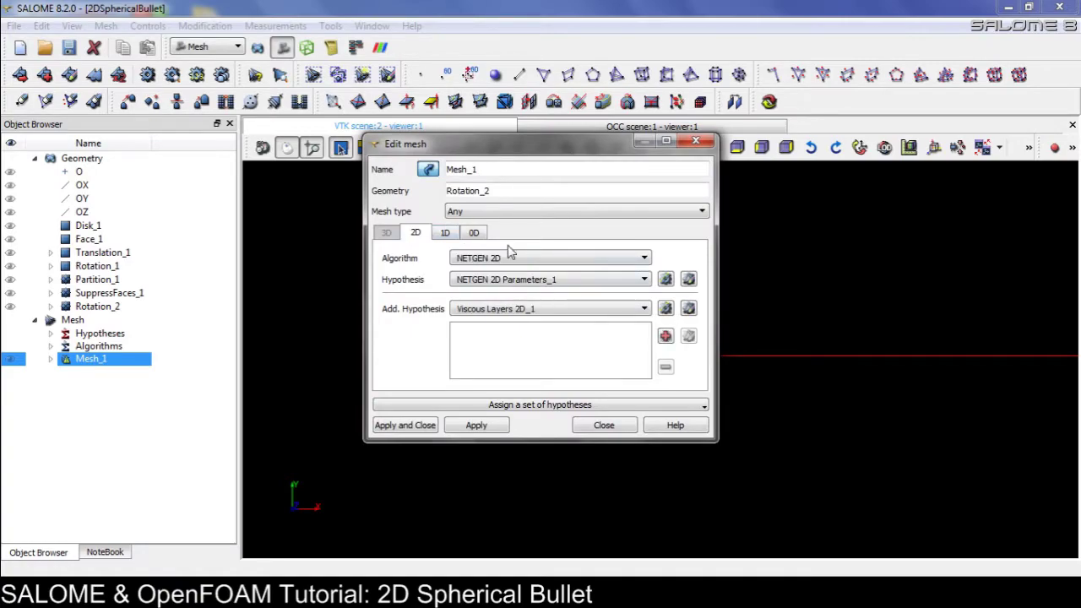
{"action": "left_click", "coordinate": [688, 309]}
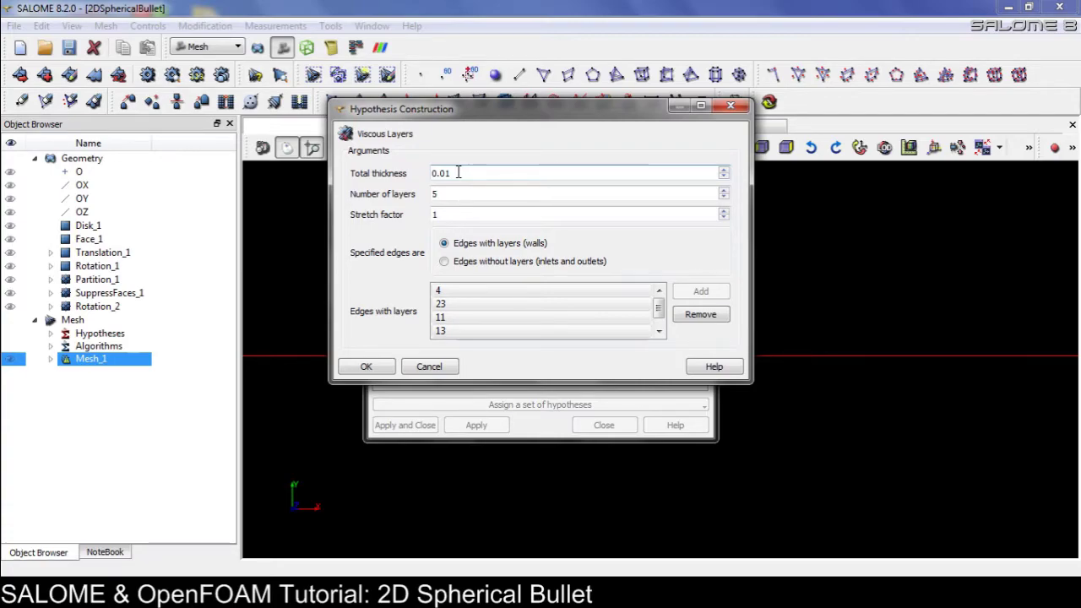
{"action": "left_click", "coordinate": [364, 366]}
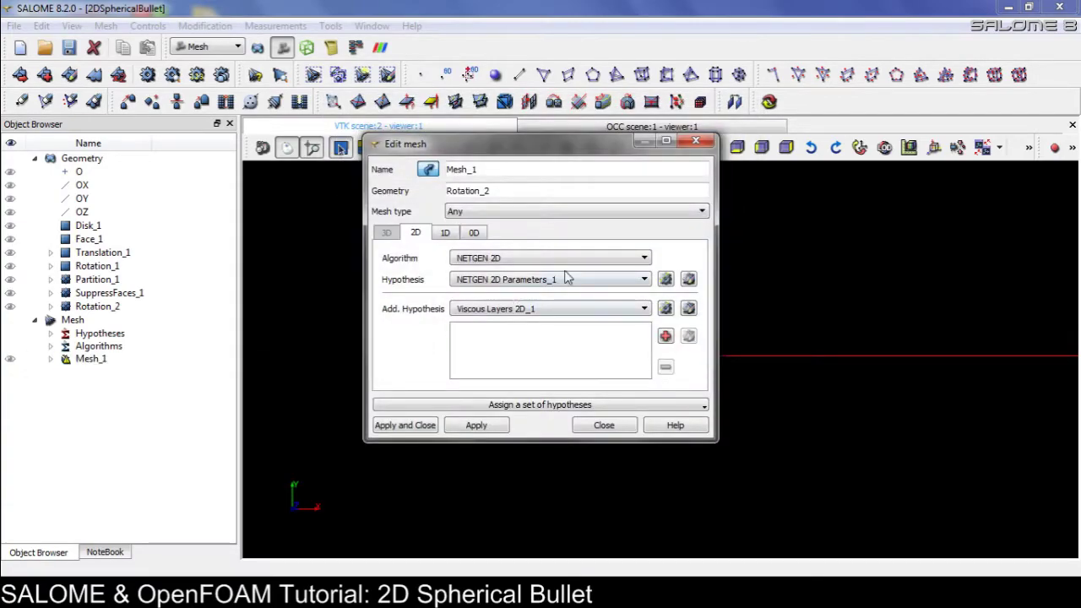
{"action": "left_click", "coordinate": [688, 279]}
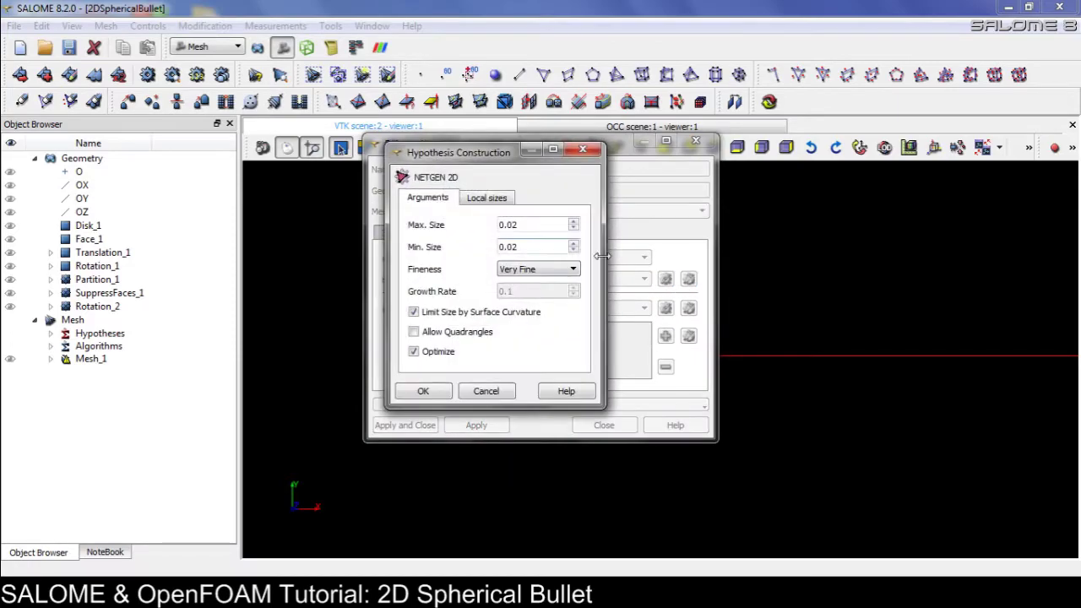
{"action": "left_click", "coordinate": [418, 389]}
{"action": "left_click", "coordinate": [413, 427]}
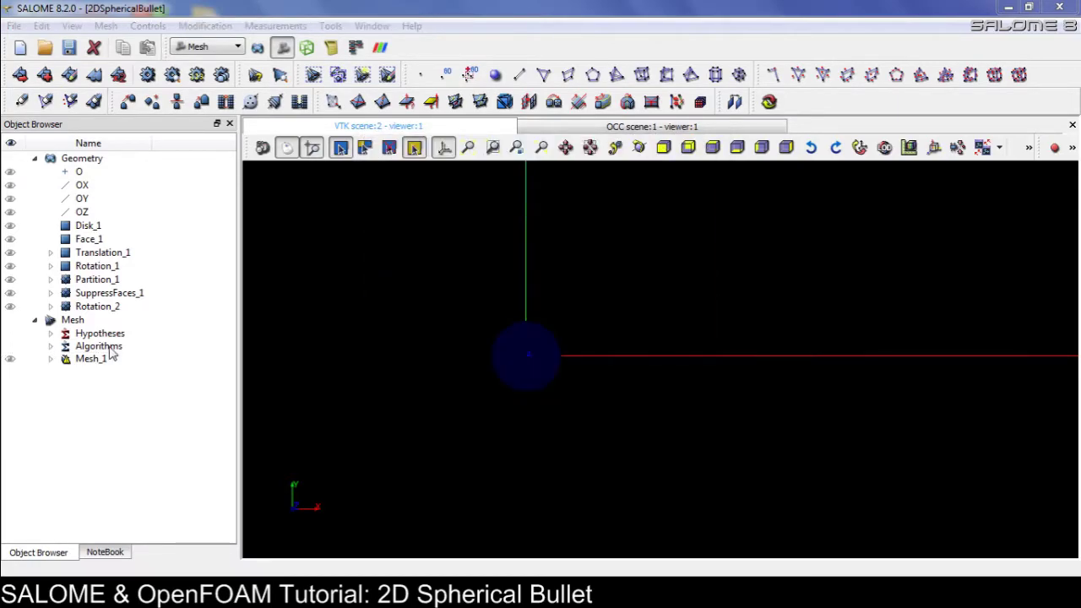
Step: Save the study and compute Mesh_1
{"action": "left_click", "coordinate": [90, 361]}
{"action": "left_click", "coordinate": [69, 48]}
{"action": "left_click", "coordinate": [153, 74]}
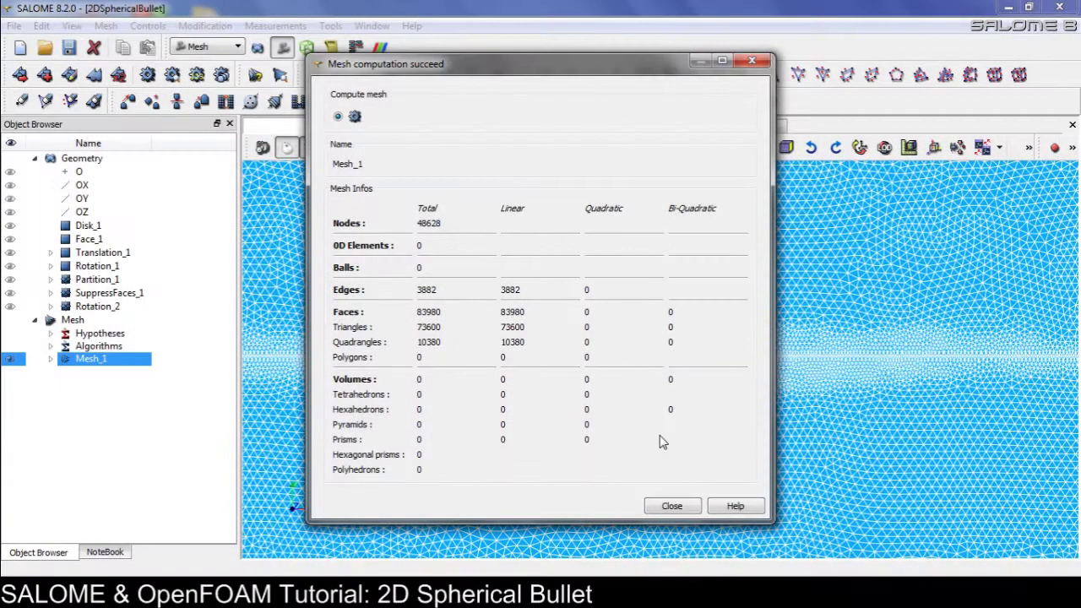
{"action": "left_click", "coordinate": [663, 505]}
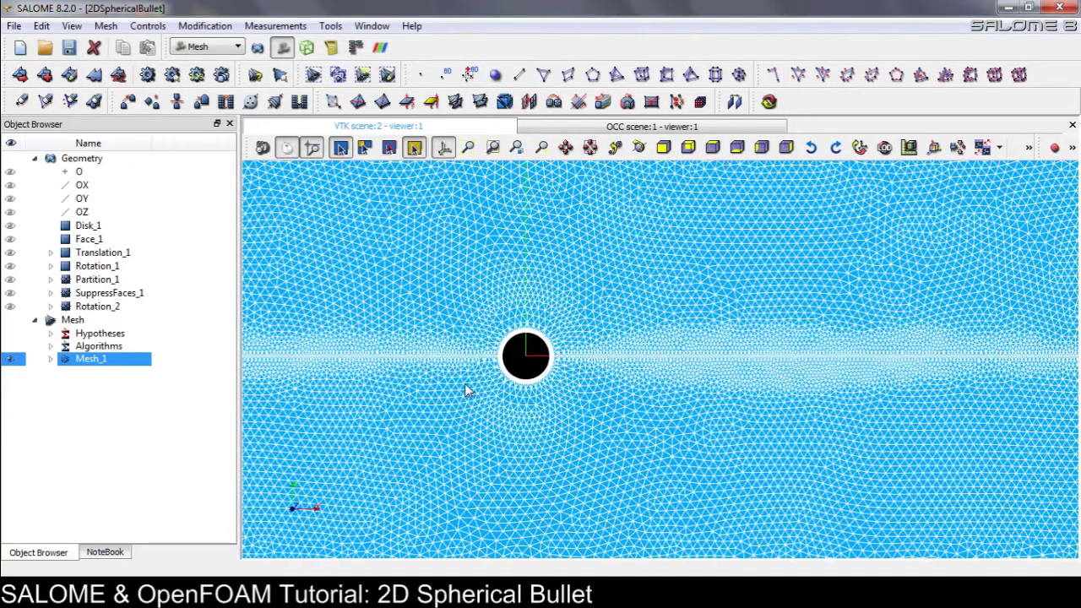
Step: Examine the viscous layers and surrounding triangles of Mesh_1 around the circular bullet hole
{"action": "scroll", "coordinate": [466, 386], "scroll_direction": "up", "scroll_amount": 3}
{"action": "left_click_drag", "start_coordinate": [774, 317], "coordinate": [869, 298], "text": "ctrl"}
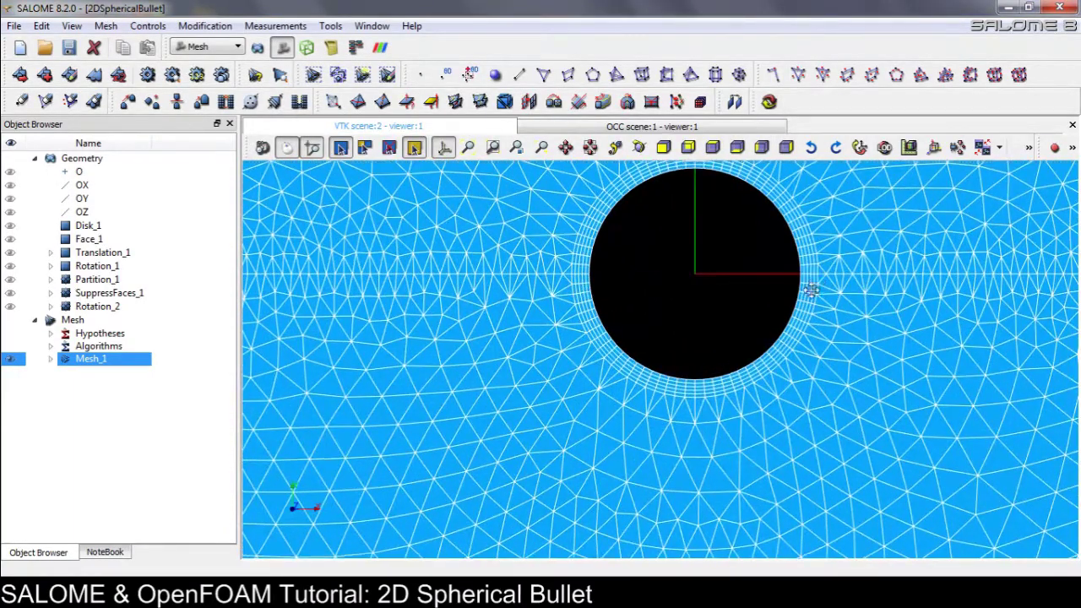
{"action": "middle_click_drag", "start_coordinate": [818, 300], "coordinate": [719, 358], "text": "ctrl"}
{"action": "left_click_drag", "start_coordinate": [535, 331], "coordinate": [559, 315], "text": "ctrl"}
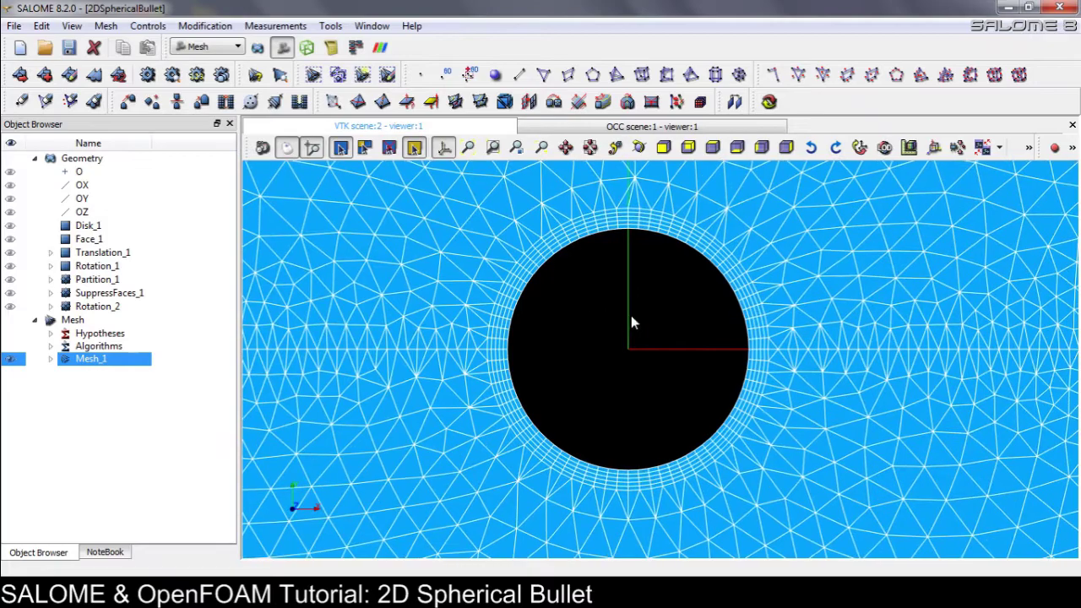
{"action": "scroll", "coordinate": [629, 319], "scroll_direction": "down", "scroll_amount": 1}
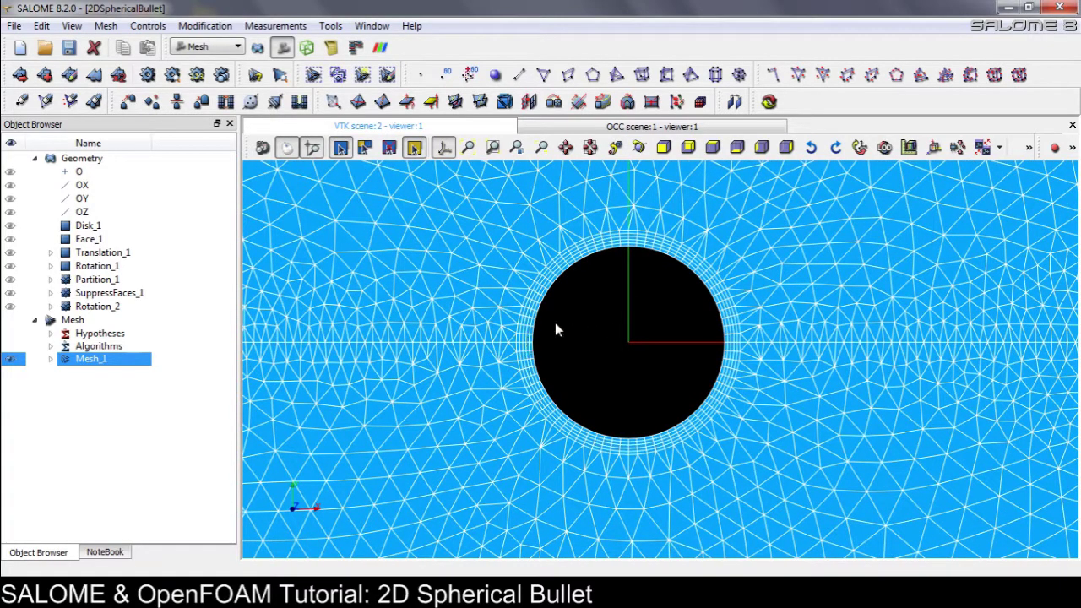
{"action": "scroll", "coordinate": [532, 336], "scroll_direction": "up", "scroll_amount": 3}
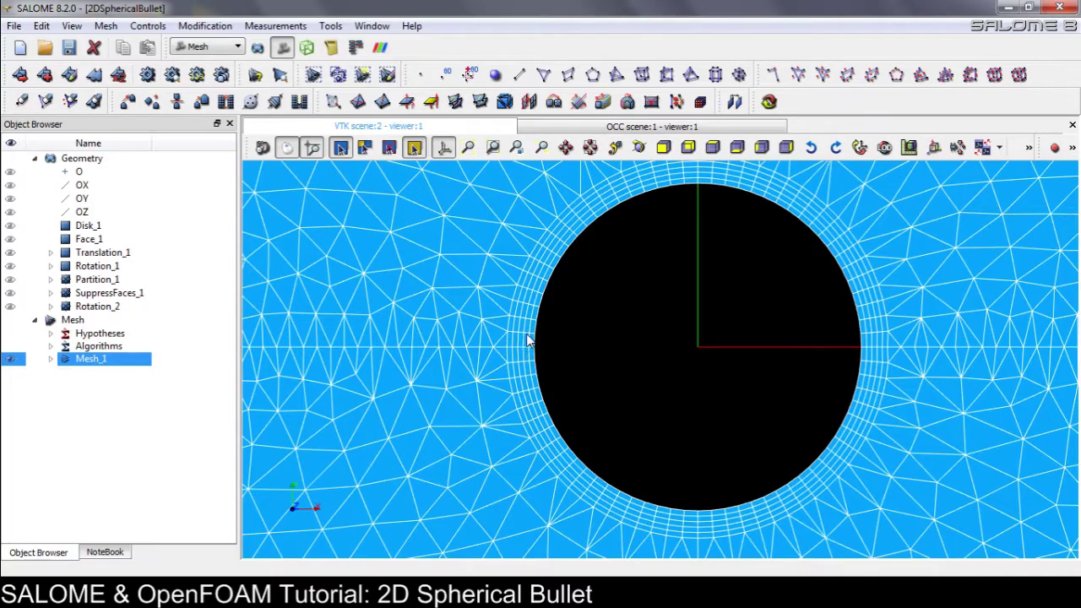
{"action": "scroll", "coordinate": [537, 350], "scroll_direction": "down", "scroll_amount": 2}
{"action": "middle_click_drag", "start_coordinate": [712, 198], "coordinate": [777, 304]}
{"action": "scroll", "coordinate": [777, 304], "scroll_direction": "down", "scroll_amount": 1}
{"action": "scroll", "coordinate": [560, 375], "scroll_direction": "down", "scroll_amount": 1}
{"action": "middle_click_drag", "start_coordinate": [560, 374], "coordinate": [511, 359]}
Step: Examine the viscous layers of Mesh_1 along the upper and lower boundaries of the domain
{"action": "scroll", "coordinate": [503, 355], "scroll_direction": "down", "scroll_amount": 2}
{"action": "scroll", "coordinate": [663, 283], "scroll_direction": "down", "scroll_amount": 2}
{"action": "scroll", "coordinate": [664, 282], "scroll_direction": "down", "scroll_amount": 2}
{"action": "middle_click_drag", "start_coordinate": [664, 283], "coordinate": [657, 353]}
{"action": "scroll", "coordinate": [587, 374], "scroll_direction": "up", "scroll_amount": 5}
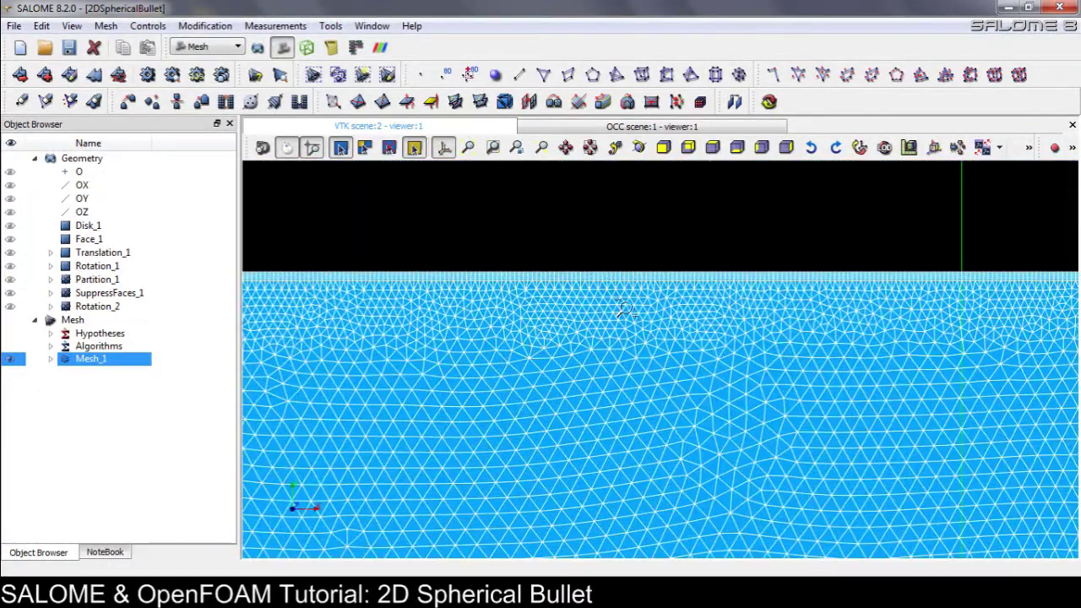
{"action": "middle_click_drag", "start_coordinate": [691, 303], "coordinate": [691, 375]}
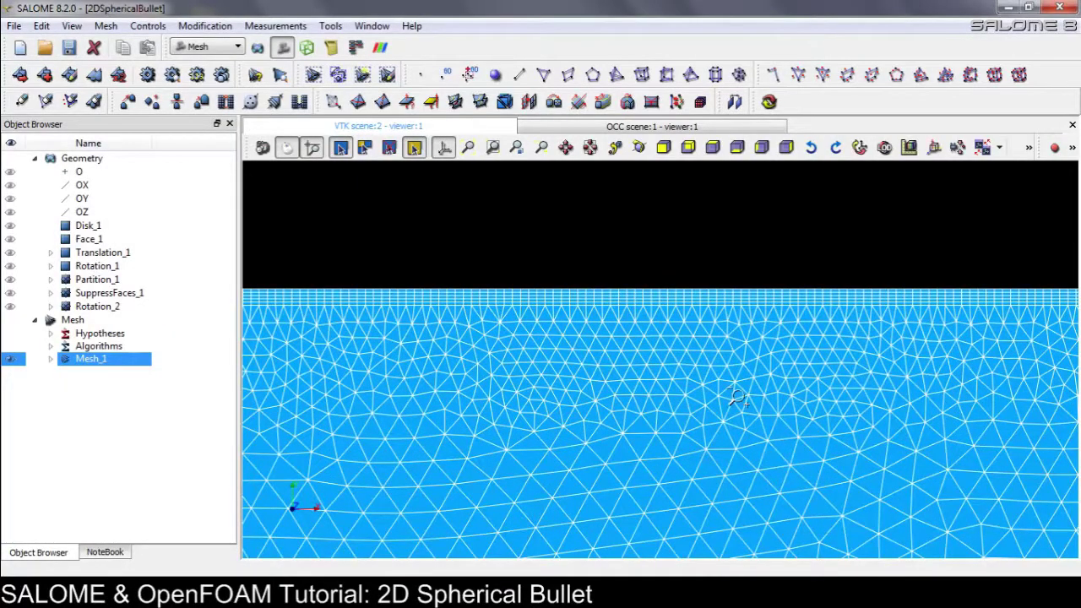
{"action": "scroll", "coordinate": [506, 451], "scroll_direction": "down", "scroll_amount": 5}
{"action": "middle_click_drag", "start_coordinate": [779, 442], "coordinate": [768, 393]}
{"action": "scroll", "coordinate": [683, 431], "scroll_direction": "up", "scroll_amount": 5}
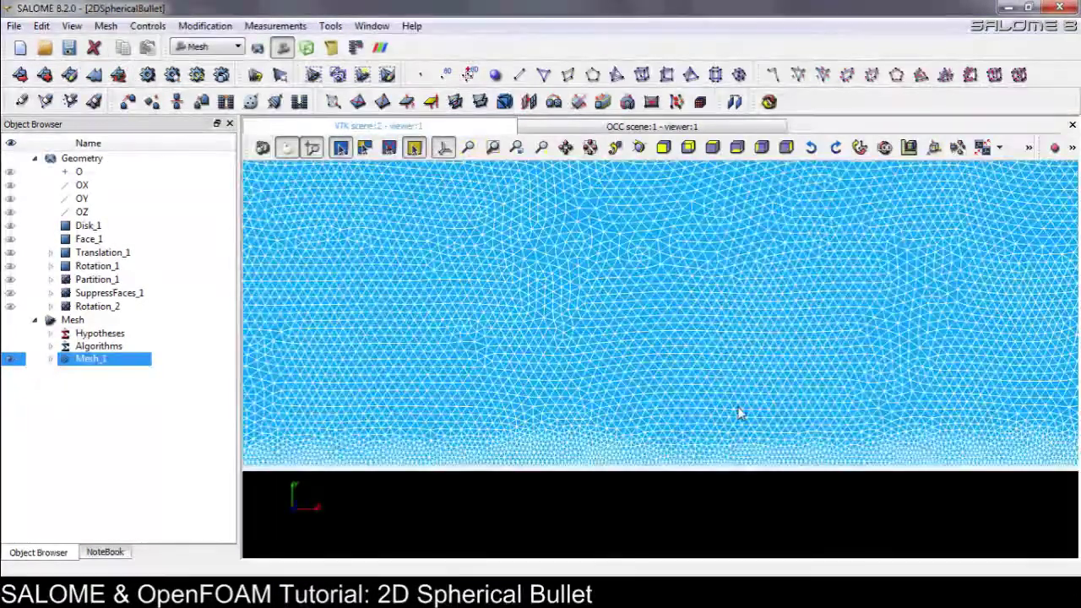
{"action": "scroll", "coordinate": [897, 358], "scroll_direction": "up", "scroll_amount": 5}
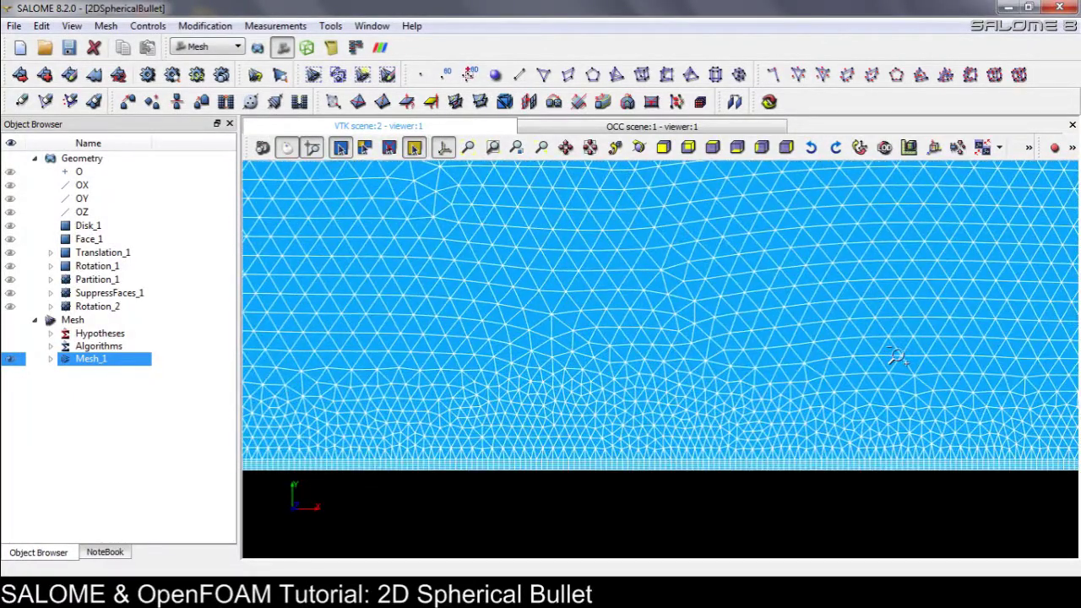
{"action": "middle_click_drag", "start_coordinate": [681, 325], "coordinate": [580, 417]}
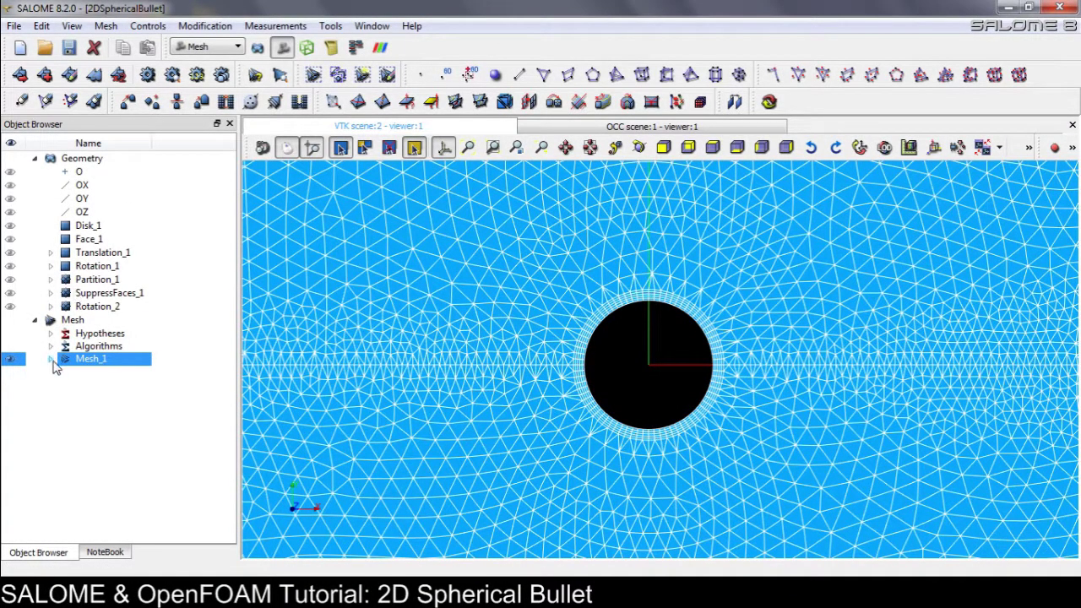
Step: Create element groups in Mesh_1 from the Inlet, Outlet, Top, Bot and Ball geometry groups of Rotation_2
{"action": "right_click", "coordinate": [70, 361]}
{"action": "left_click", "coordinate": [212, 223]}
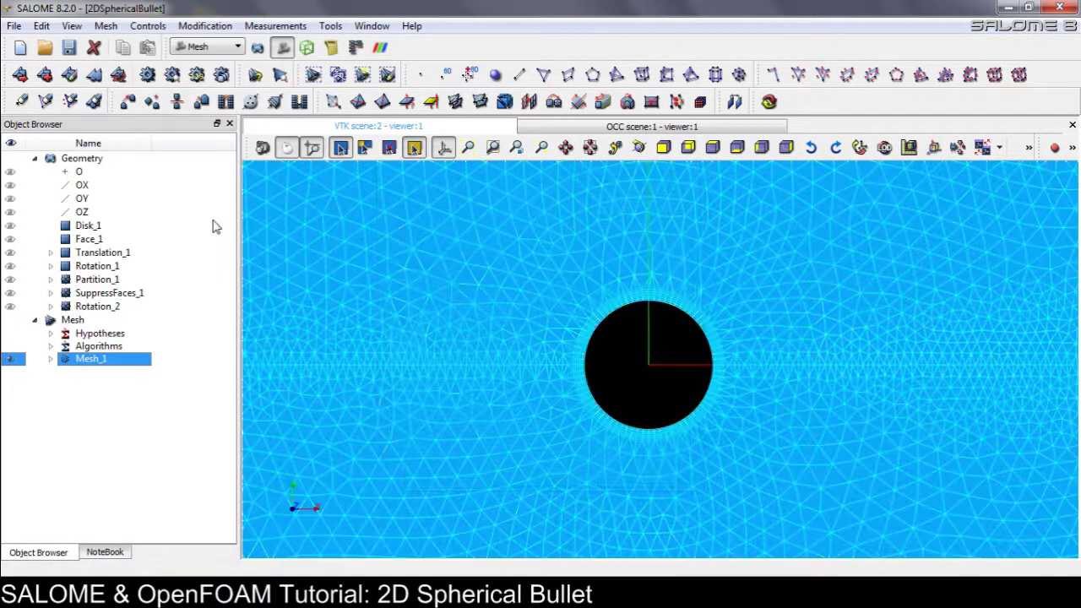
{"action": "left_click", "coordinate": [49, 307]}
{"action": "left_click", "coordinate": [98, 346]}
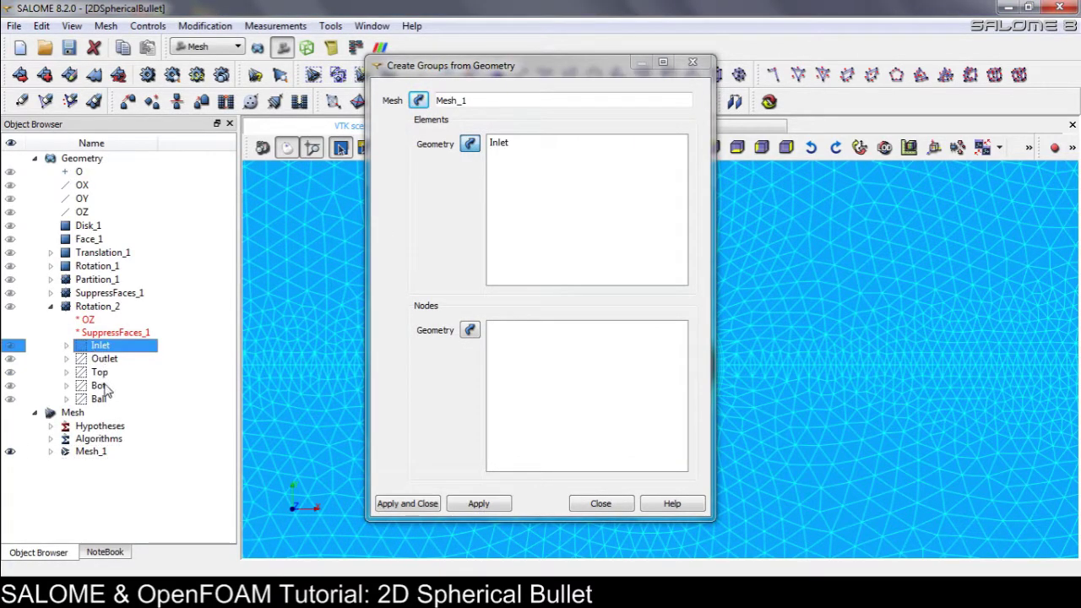
{"action": "left_click", "coordinate": [100, 399], "text": "shift"}
{"action": "left_click", "coordinate": [407, 503]}
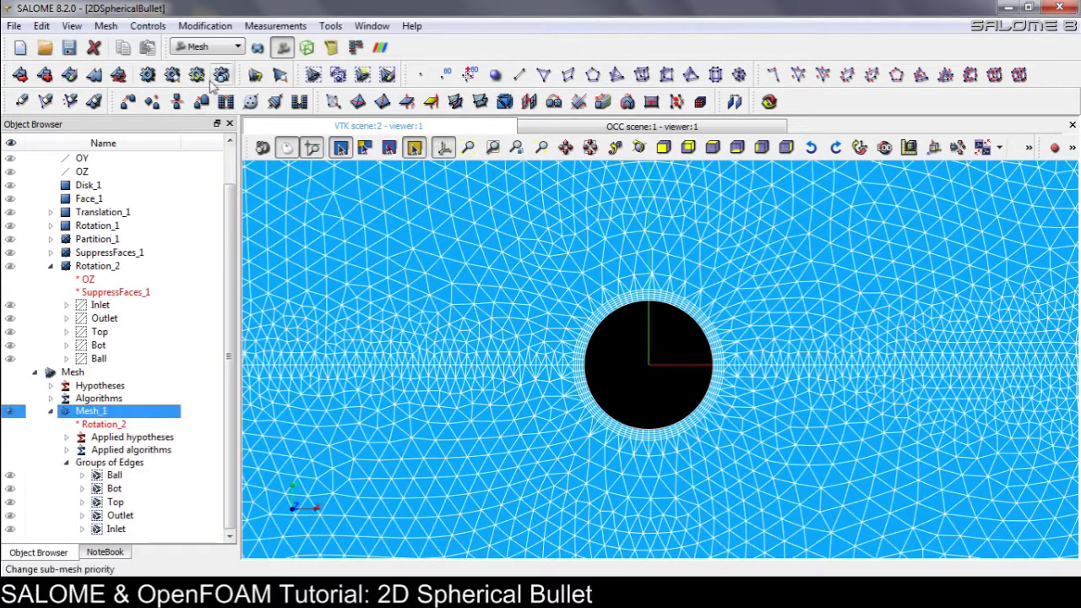
Step: Extrude the nodes, edges and faces of the whole Mesh_1 by 0.1 along Z in 1 step, with groups generated
{"action": "left_click", "coordinate": [204, 25]}
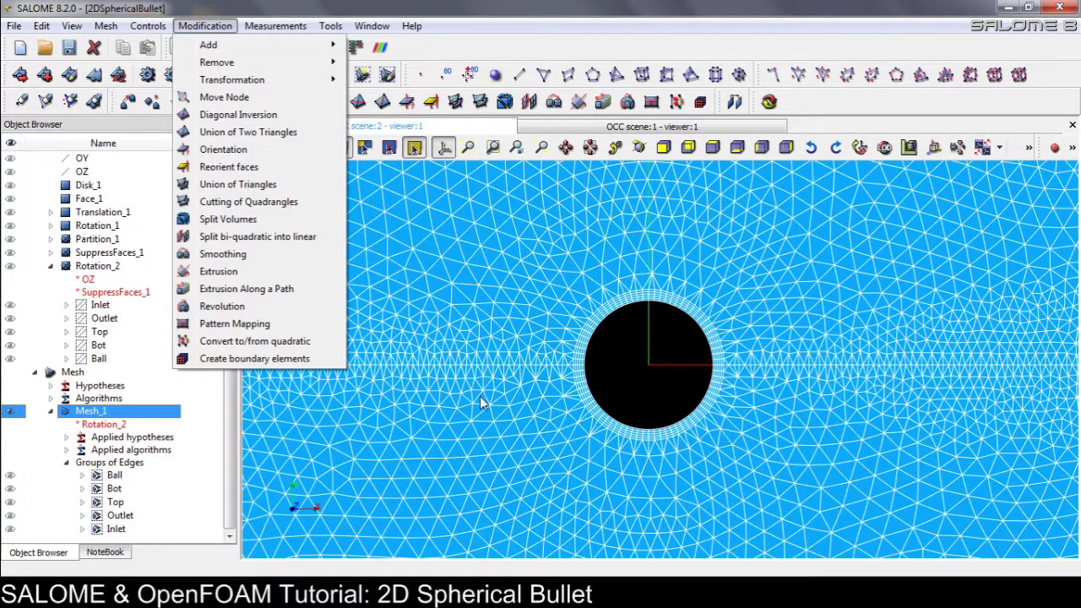
{"action": "left_click", "coordinate": [442, 400]}
{"action": "right_click_drag", "start_coordinate": [442, 400], "coordinate": [534, 373], "text": "ctrl"}
{"action": "scroll", "coordinate": [535, 375], "scroll_direction": "down", "scroll_amount": 5}
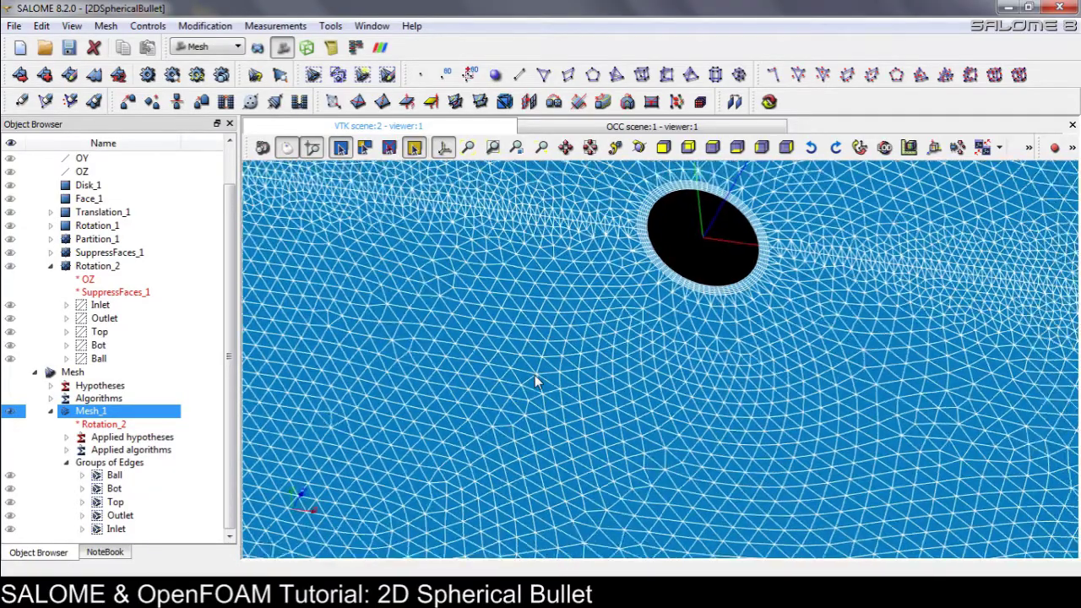
{"action": "scroll", "coordinate": [535, 379], "scroll_direction": "down", "scroll_amount": 3}
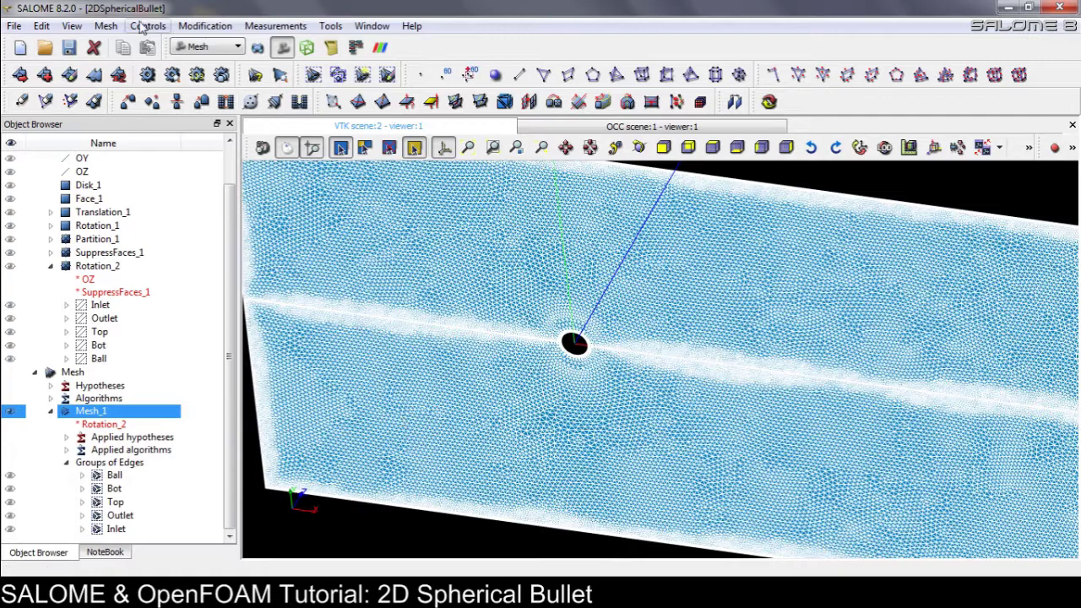
{"action": "left_click", "coordinate": [205, 25]}
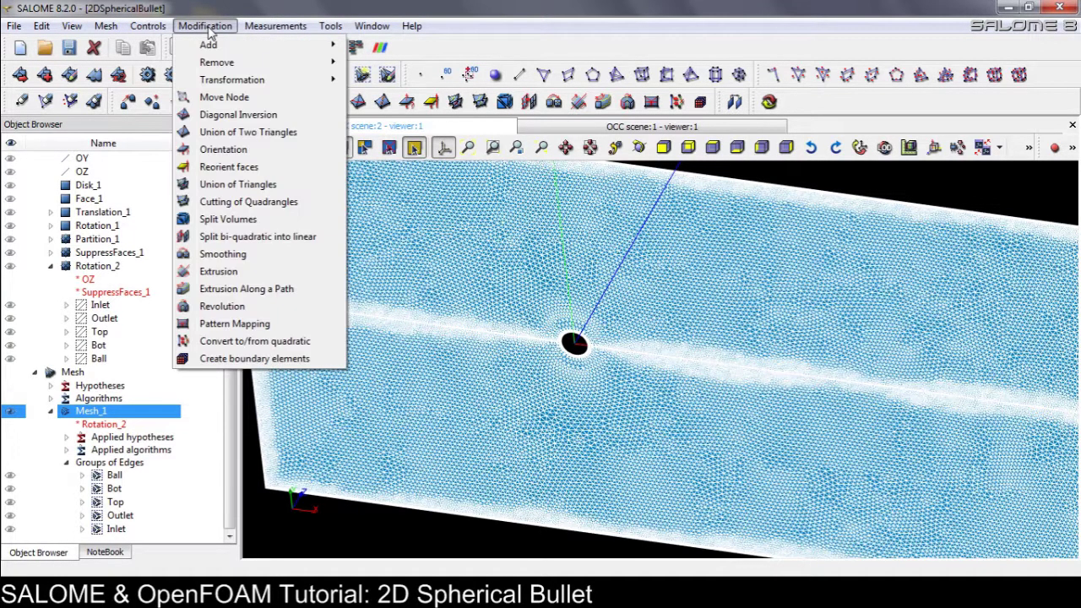
{"action": "left_click", "coordinate": [221, 272]}
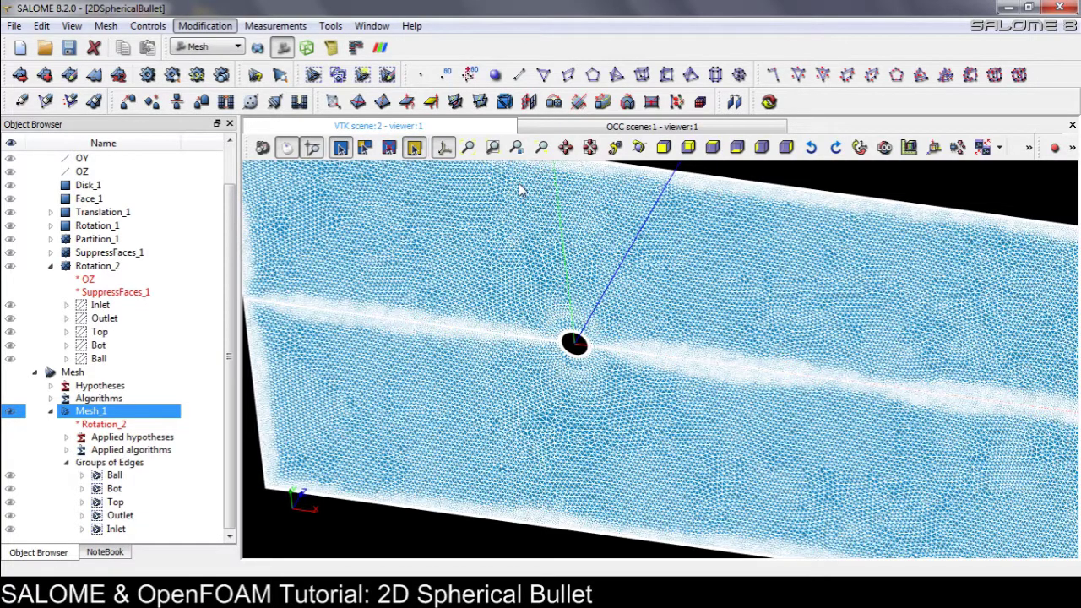
{"action": "left_click", "coordinate": [436, 157]}
{"action": "left_click", "coordinate": [436, 155]}
{"action": "left_click", "coordinate": [438, 224]}
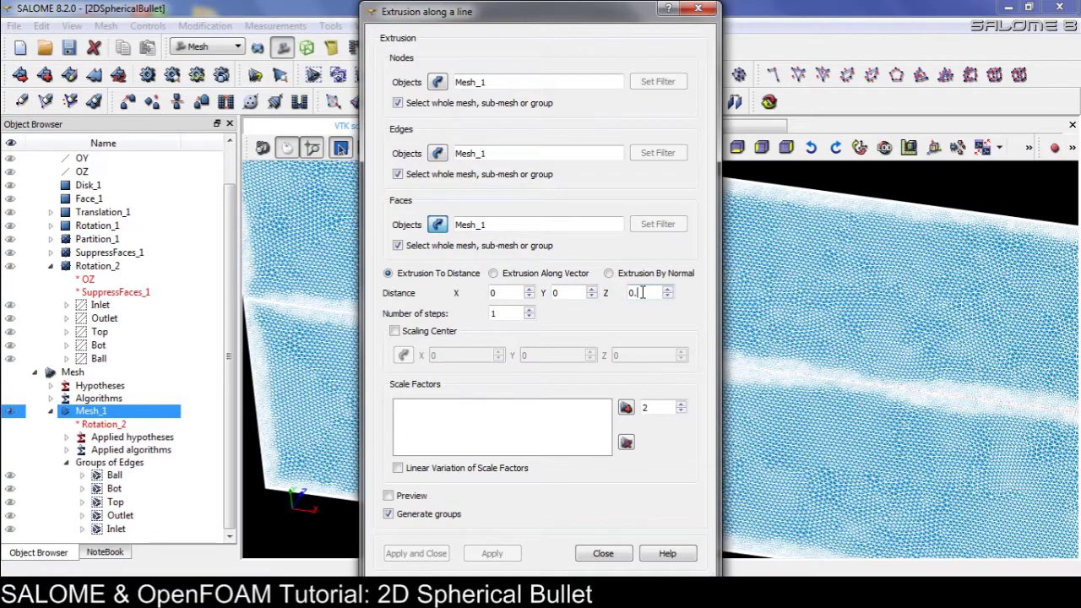
{"action": "left_click", "coordinate": [642, 292]}
{"action": "type", "text": ".1"}
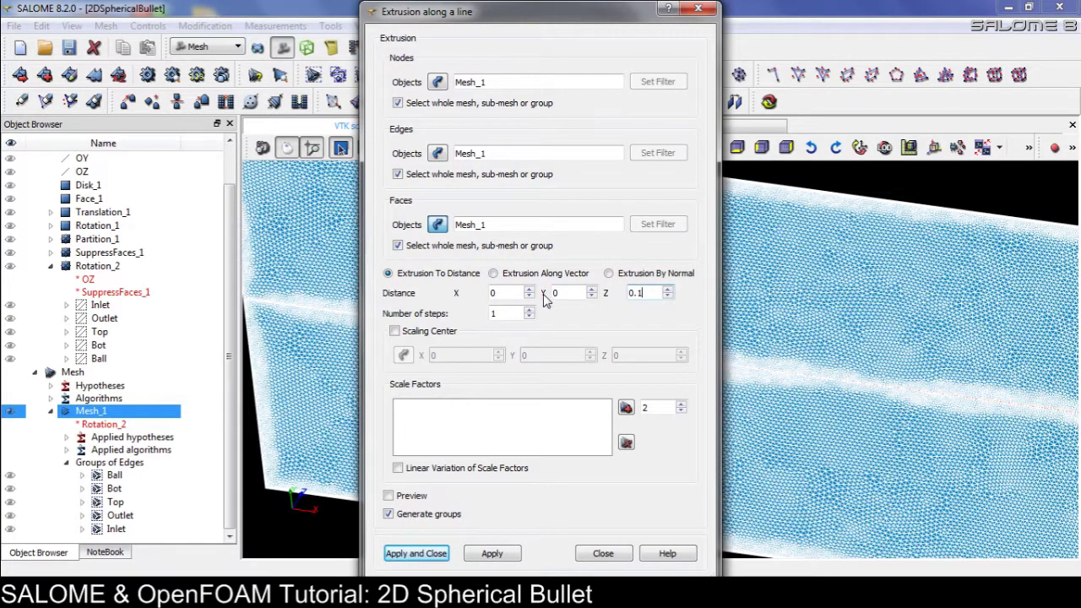
{"action": "left_click", "coordinate": [423, 556]}
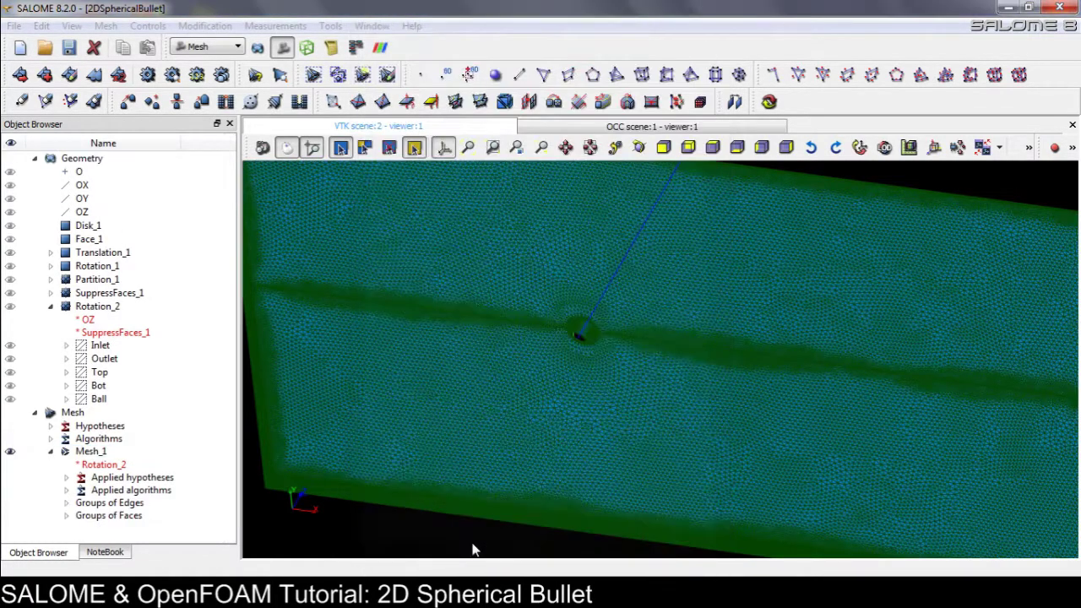
Step: Delete all edge groups of Mesh_1, from Ball_top through Inlet
{"action": "right_click_drag", "start_coordinate": [487, 490], "coordinate": [526, 439], "text": "ctrl"}
{"action": "left_click_drag", "start_coordinate": [526, 439], "coordinate": [820, 346], "text": "ctrl"}
{"action": "right_click_drag", "start_coordinate": [820, 346], "coordinate": [518, 454], "text": "ctrl"}
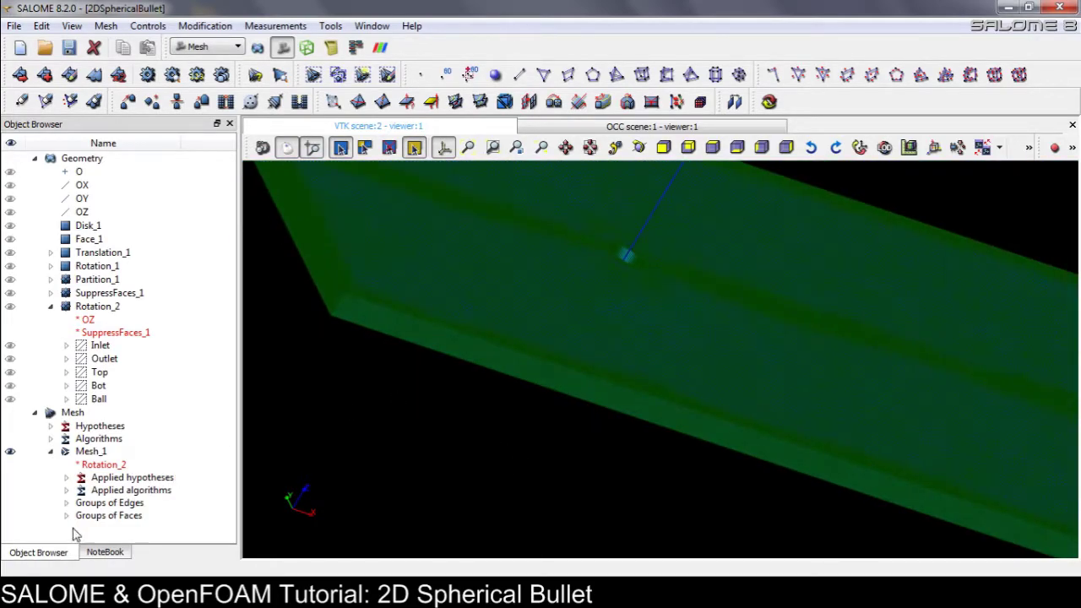
{"action": "left_click", "coordinate": [66, 502]}
{"action": "scroll", "coordinate": [187, 503], "scroll_direction": "down", "scroll_amount": 3}
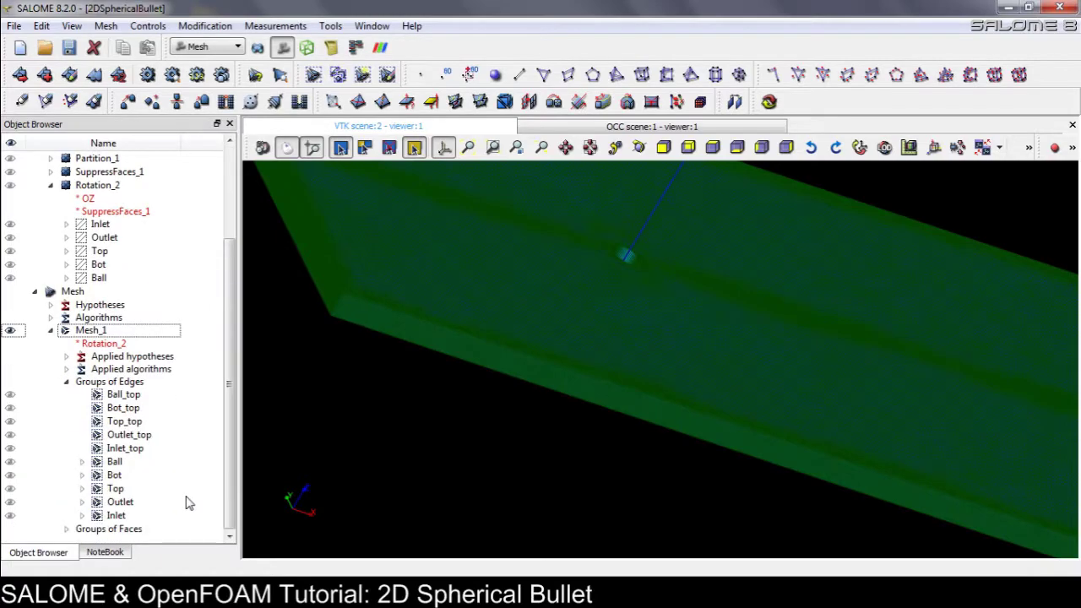
{"action": "left_click", "coordinate": [132, 398]}
{"action": "left_click", "coordinate": [134, 517], "text": "shift"}
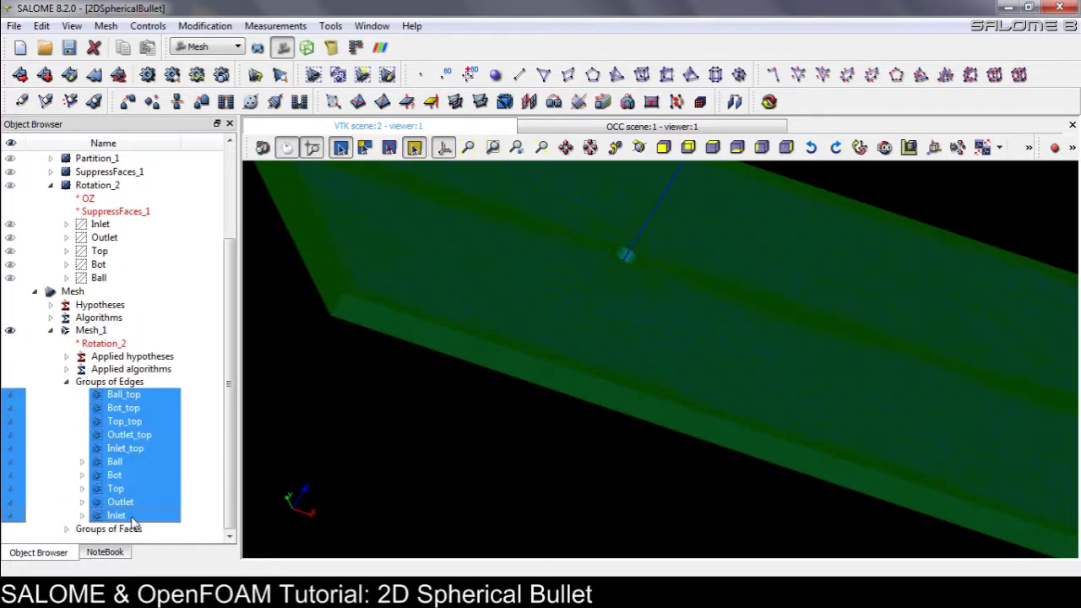
{"action": "key", "text": "Delete"}
{"action": "key", "text": "Return"}
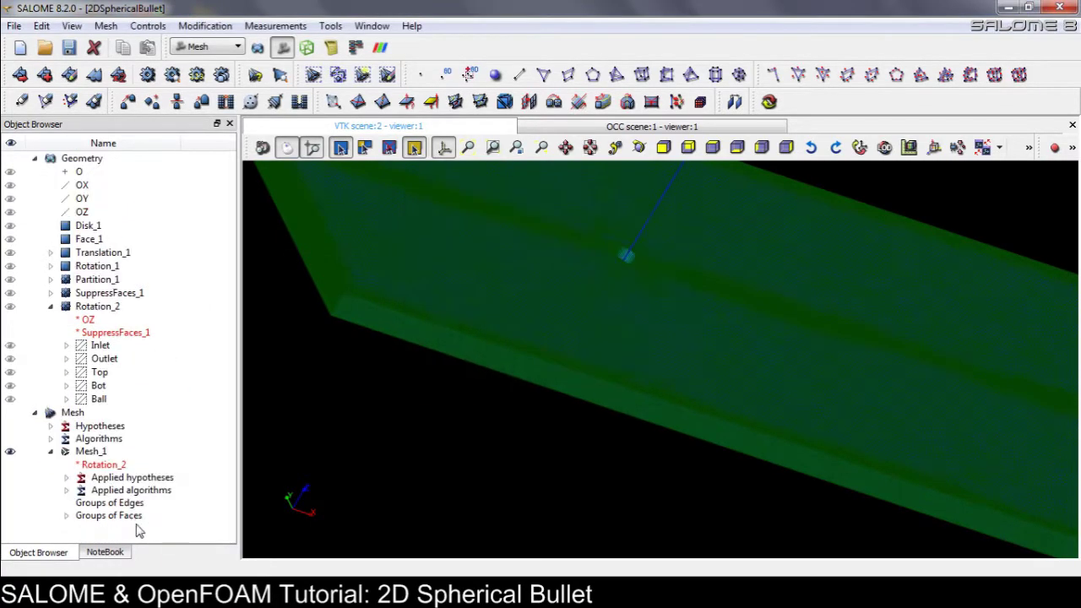
Step: List Mesh_1's face groups and export the mesh as an IDEAS UNV file named Mesh_1 into the 2DSphericalBullet case folder
{"action": "left_click", "coordinate": [67, 517]}
{"action": "scroll", "coordinate": [140, 486], "scroll_direction": "down", "scroll_amount": 2}
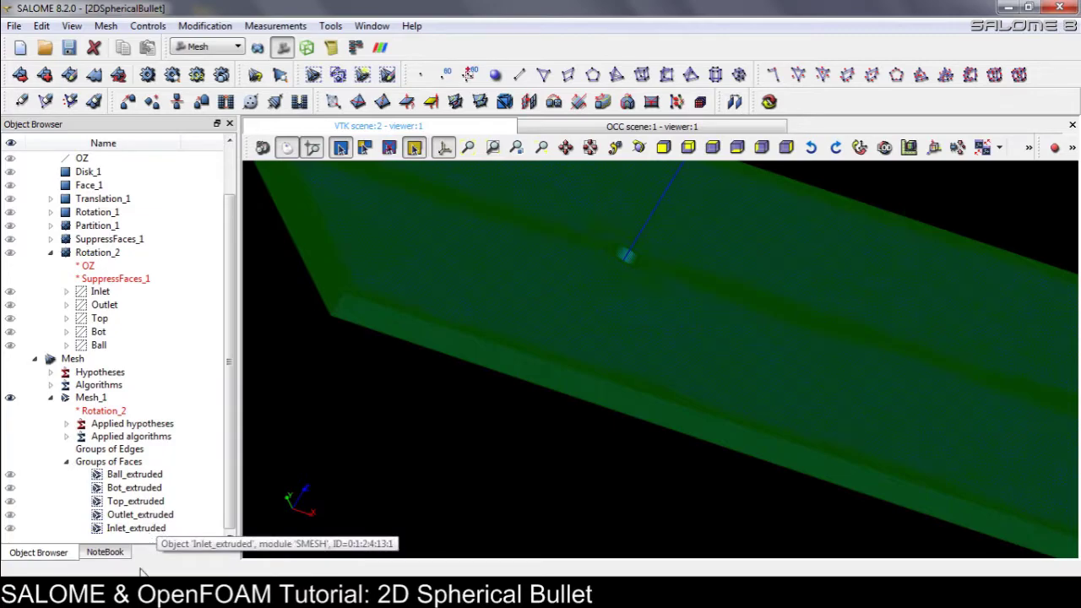
{"action": "left_click", "coordinate": [88, 400]}
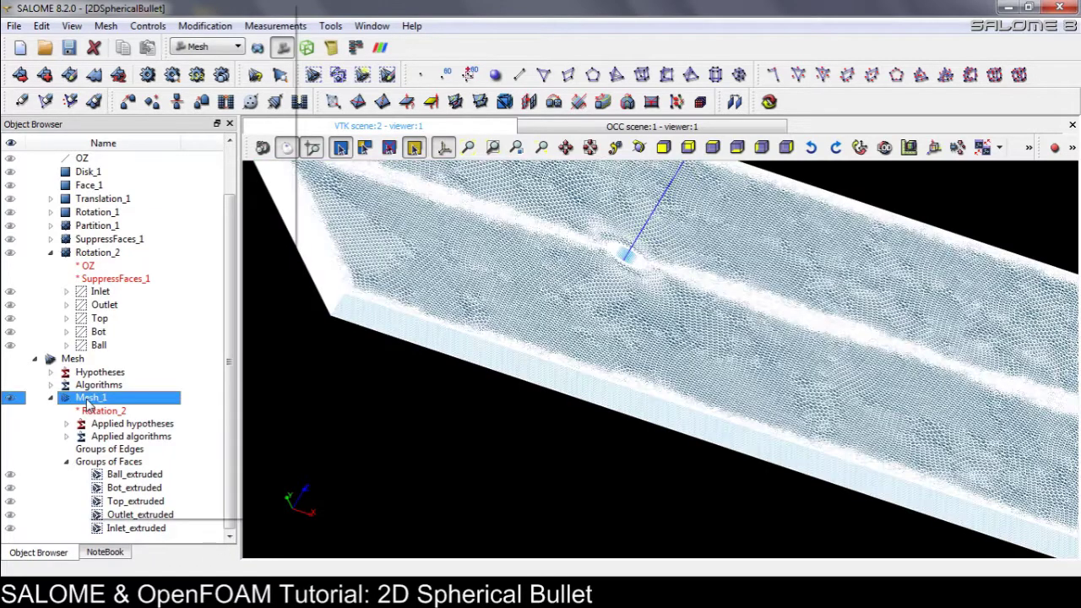
{"action": "right_click", "coordinate": [88, 404]}
{"action": "mouse_move", "coordinate": [161, 357]}
{"action": "left_click", "coordinate": [301, 366]}
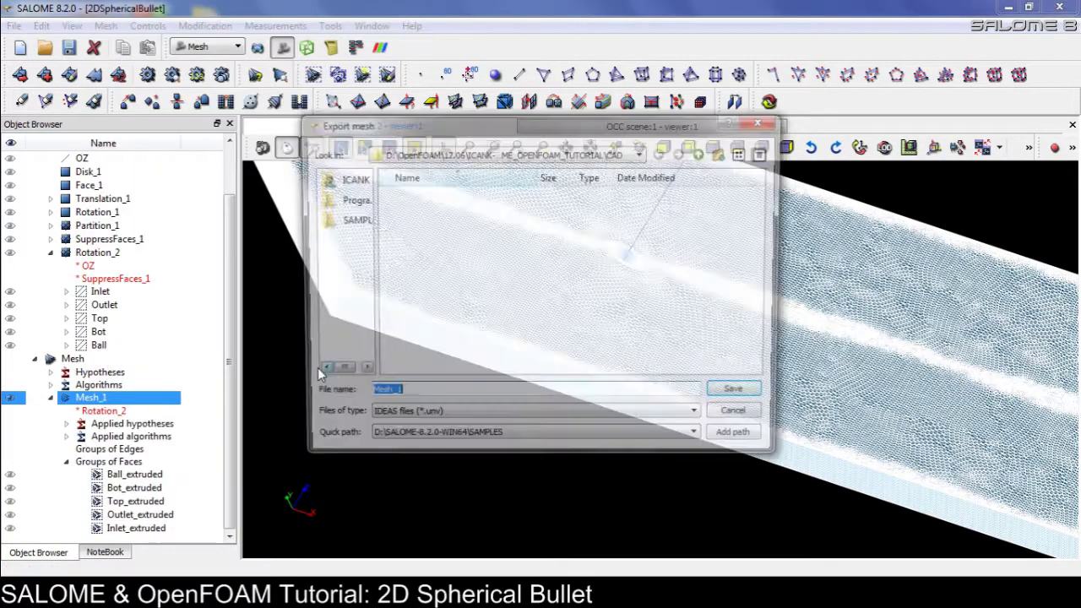
{"action": "left_click", "coordinate": [703, 154]}
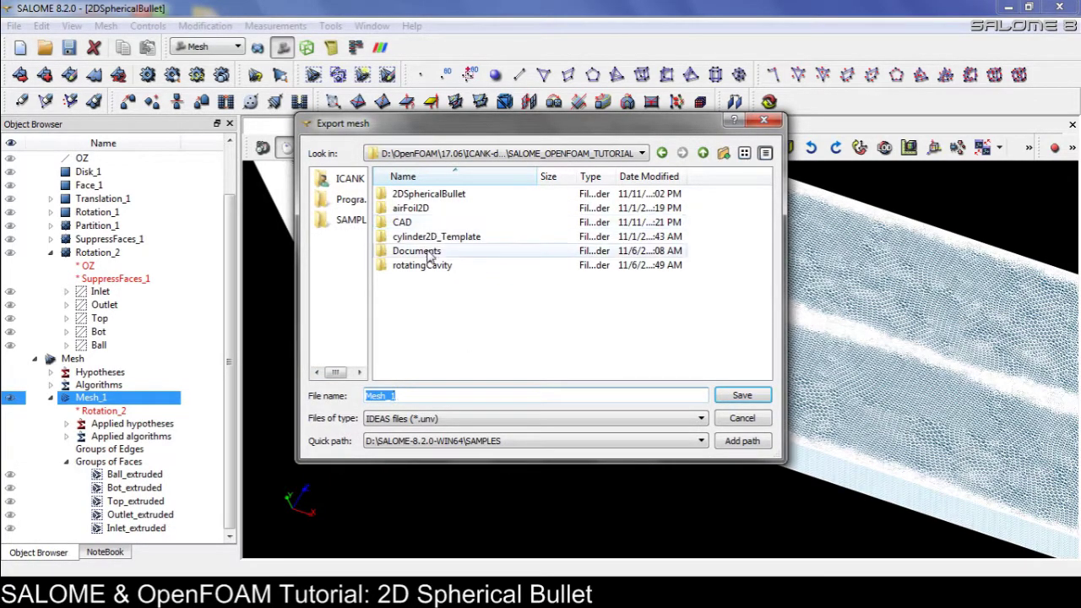
{"action": "double_click", "coordinate": [422, 265]}
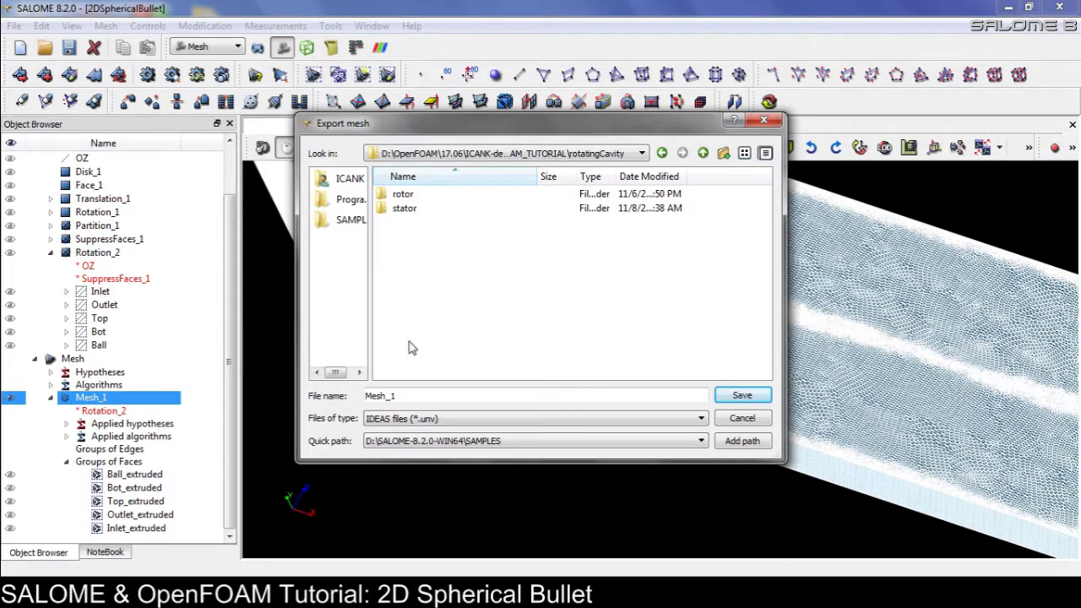
{"action": "left_click", "coordinate": [703, 153]}
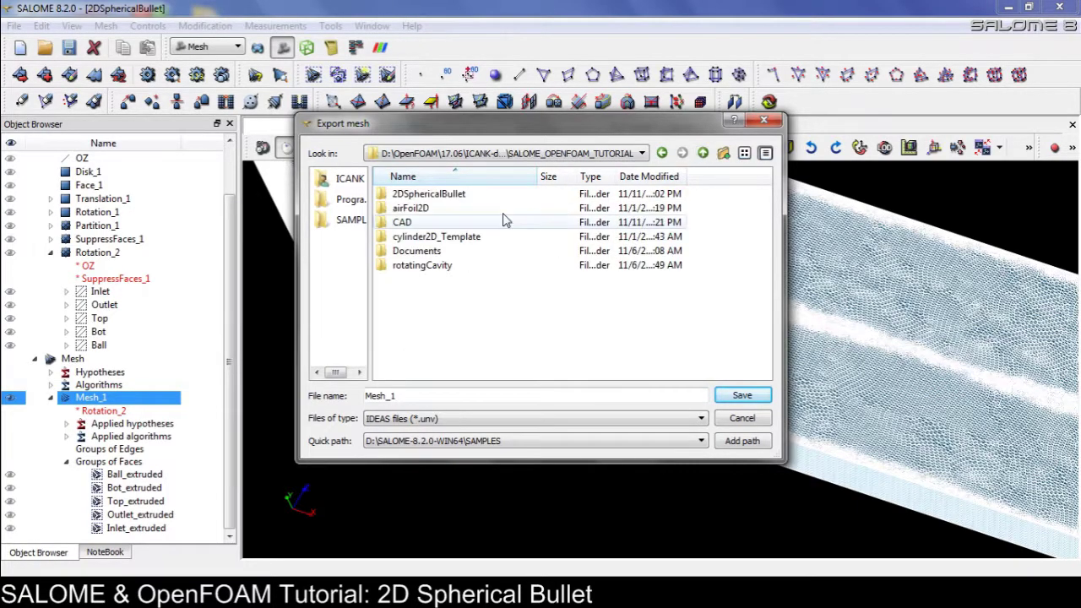
{"action": "double_click", "coordinate": [428, 193]}
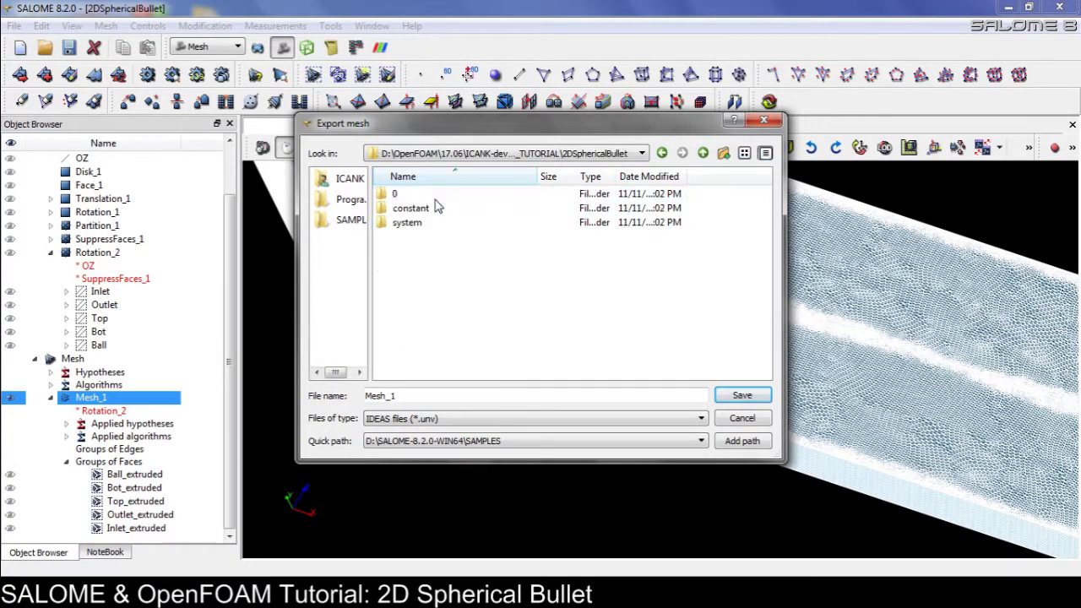
{"action": "double_click", "coordinate": [425, 395]}
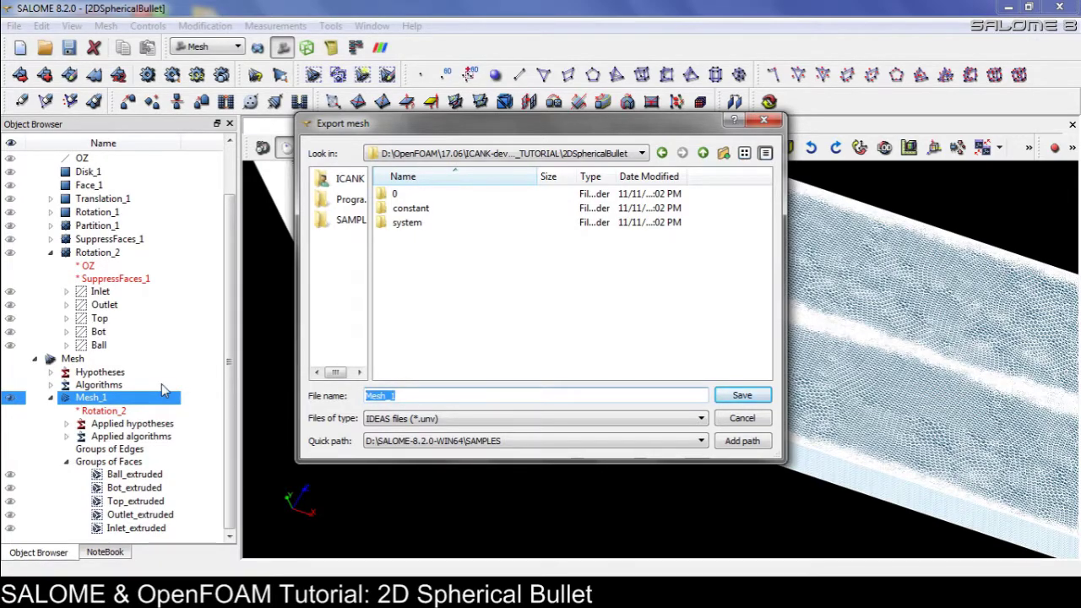
{"action": "key", "text": "Return"}
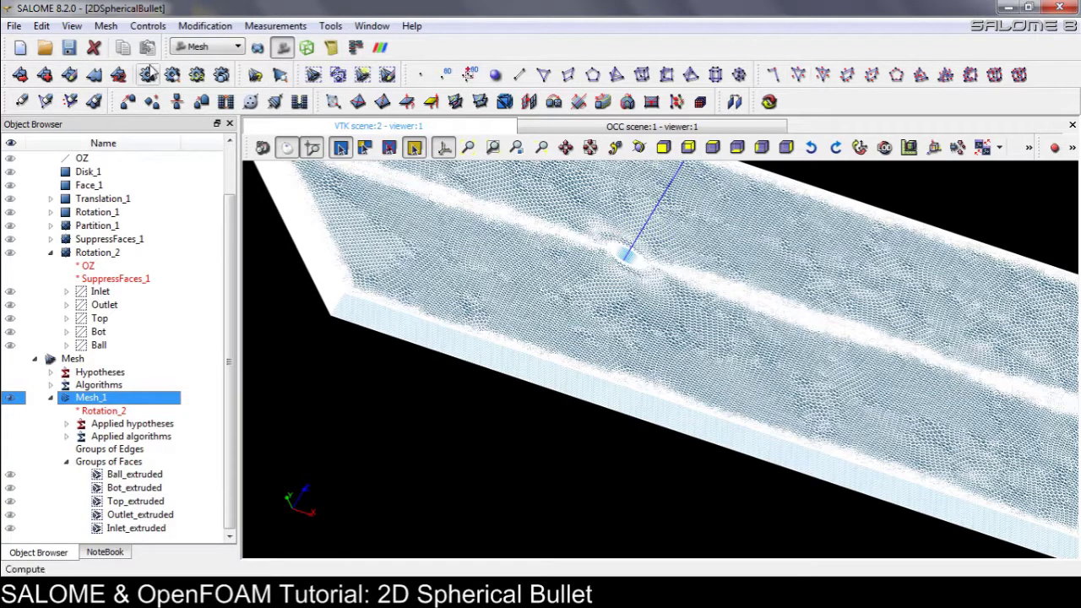
Step: Save the study and switch to the Cygwin terminal opened in the 2DSphericalBullet case folder
{"action": "left_click", "coordinate": [71, 48]}
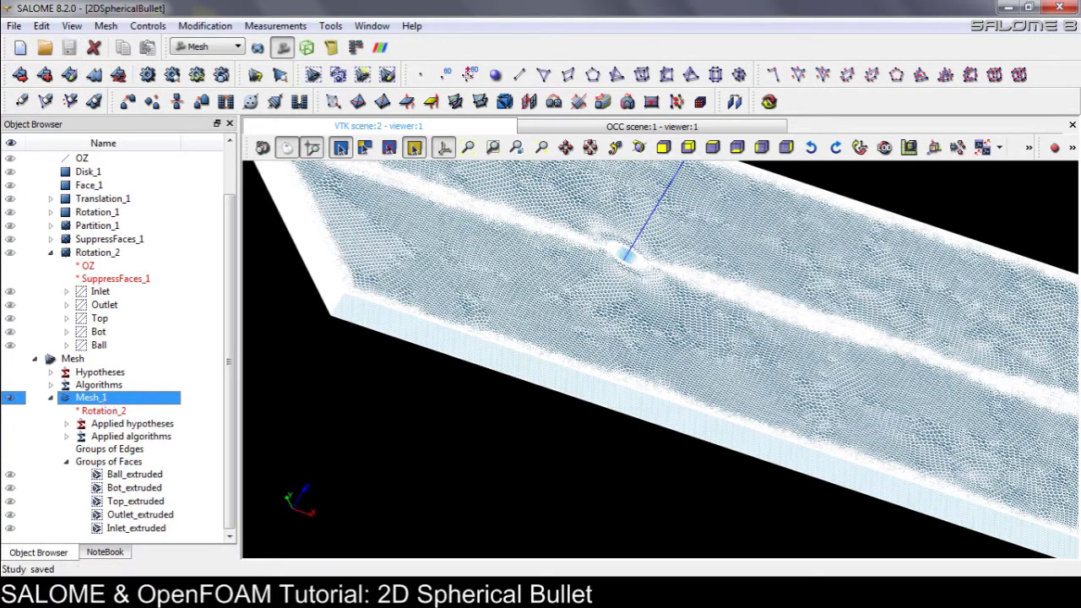
{"action": "left_click", "coordinate": [401, 515]}
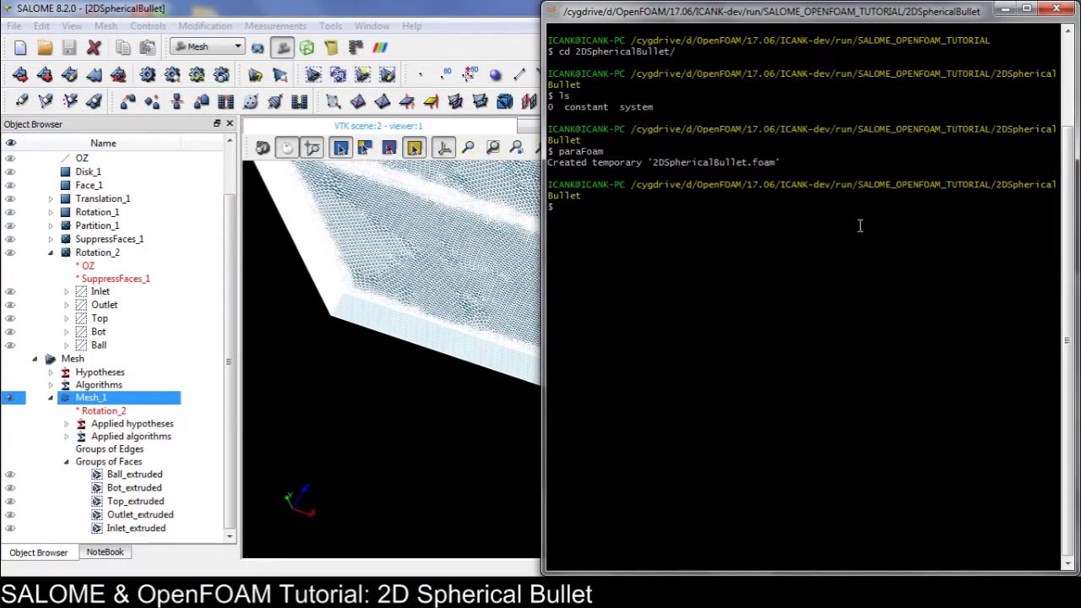
Step: List the case folder's contents and convert Mesh_1.unv to an OpenFOAM mesh with ideasUnvToFoam
{"action": "type", "text": "ls"}
{"action": "key", "text": "Return"}
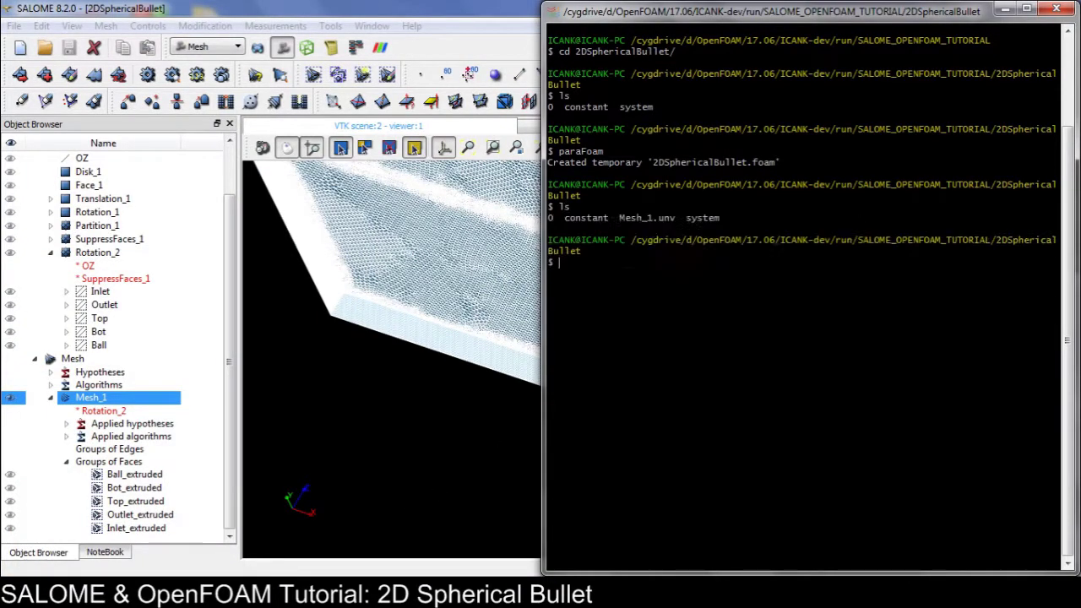
{"action": "type", "text": "idea"}
{"action": "key", "text": "Tab"}
{"action": "type", "text": "M"}
{"action": "key", "text": "Tab"}
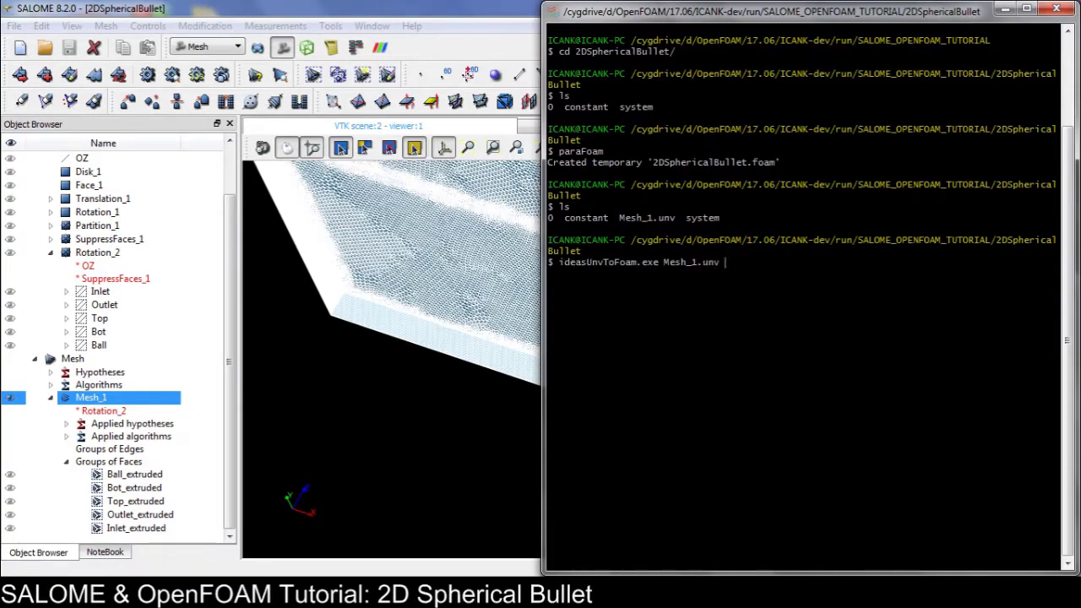
{"action": "key", "text": "Return"}
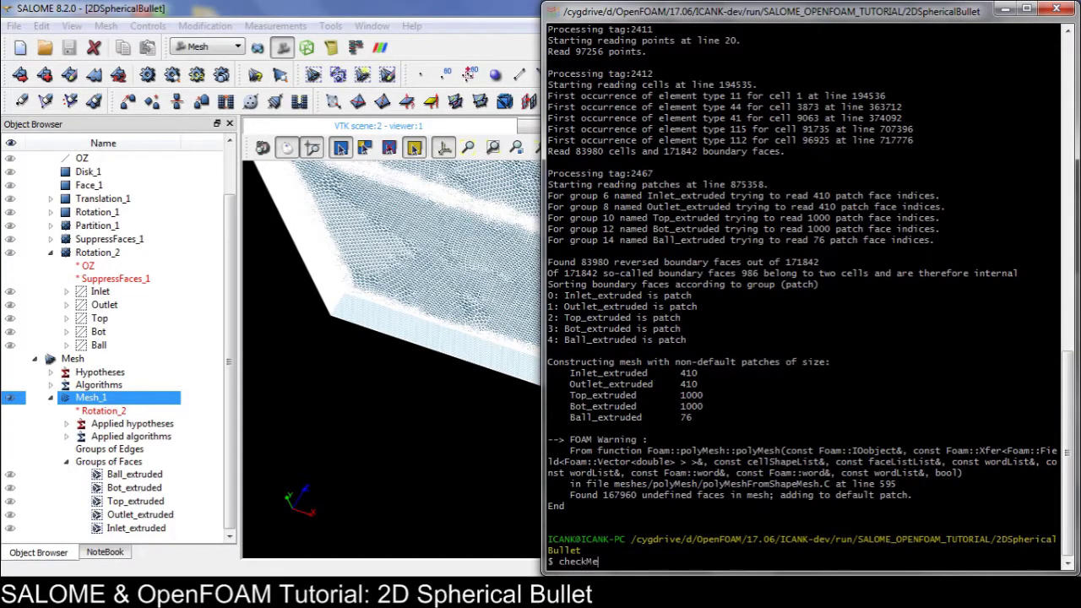
Step: Run checkMesh on the converted mesh and examine the final verdict of its report
{"action": "type", "text": "sh"}
{"action": "key", "text": "Return"}
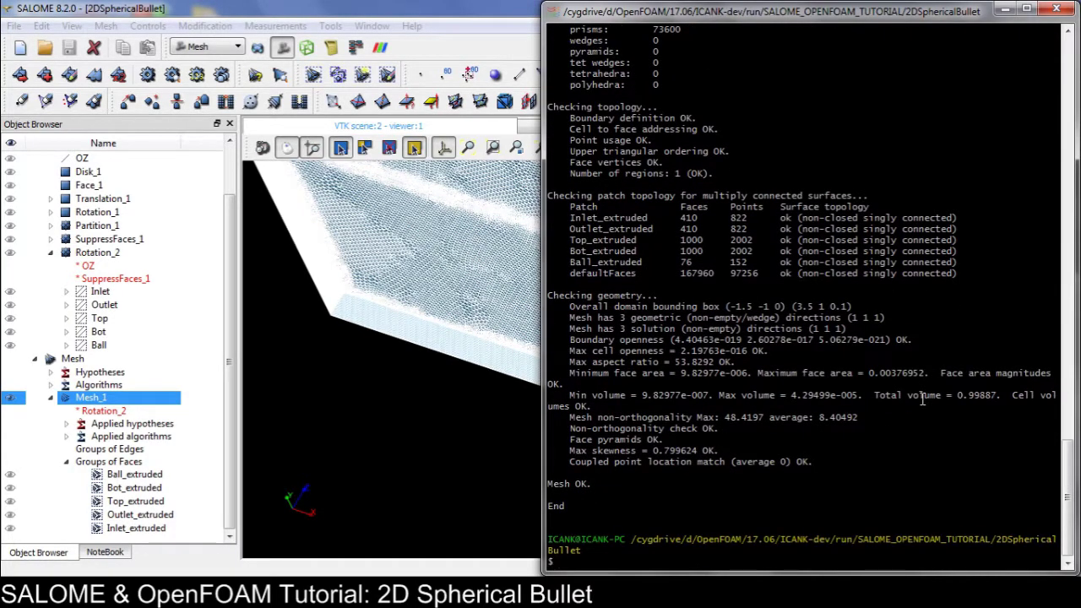
{"action": "triple_click", "coordinate": [602, 483]}
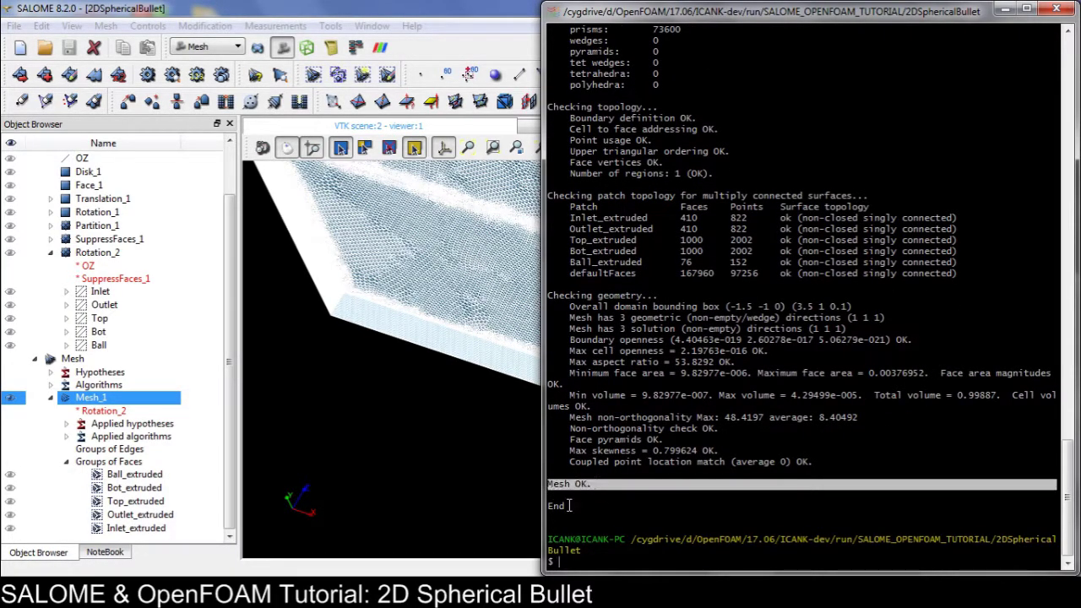
{"action": "triple_click", "coordinate": [570, 505]}
Step: Open the case in ParaView with paraFoam, load the internalMesh region and display it as Surface With Edges
{"action": "left_click", "coordinate": [652, 558]}
{"action": "type", "text": "paraFoam"}
{"action": "key", "text": "Return"}
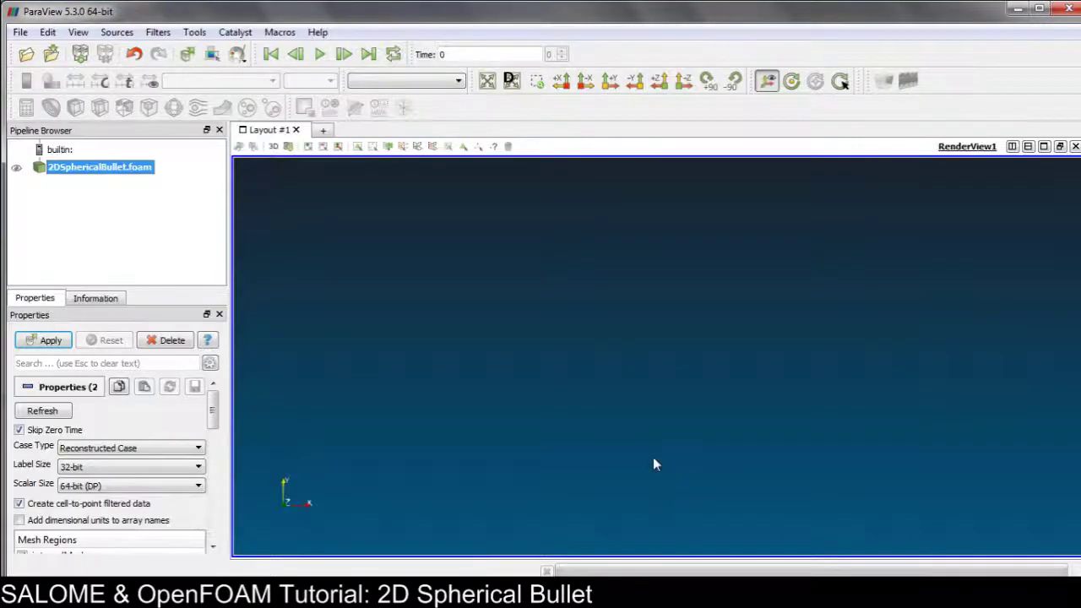
{"action": "left_click_drag", "start_coordinate": [212, 415], "coordinate": [211, 431]}
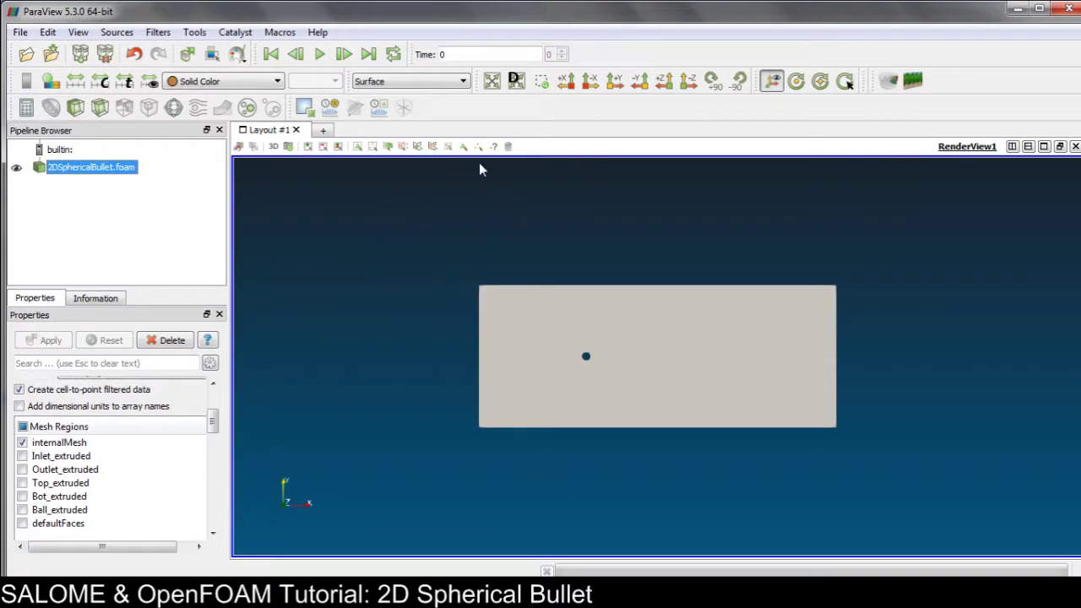
{"action": "left_click", "coordinate": [384, 83]}
{"action": "left_click", "coordinate": [392, 156]}
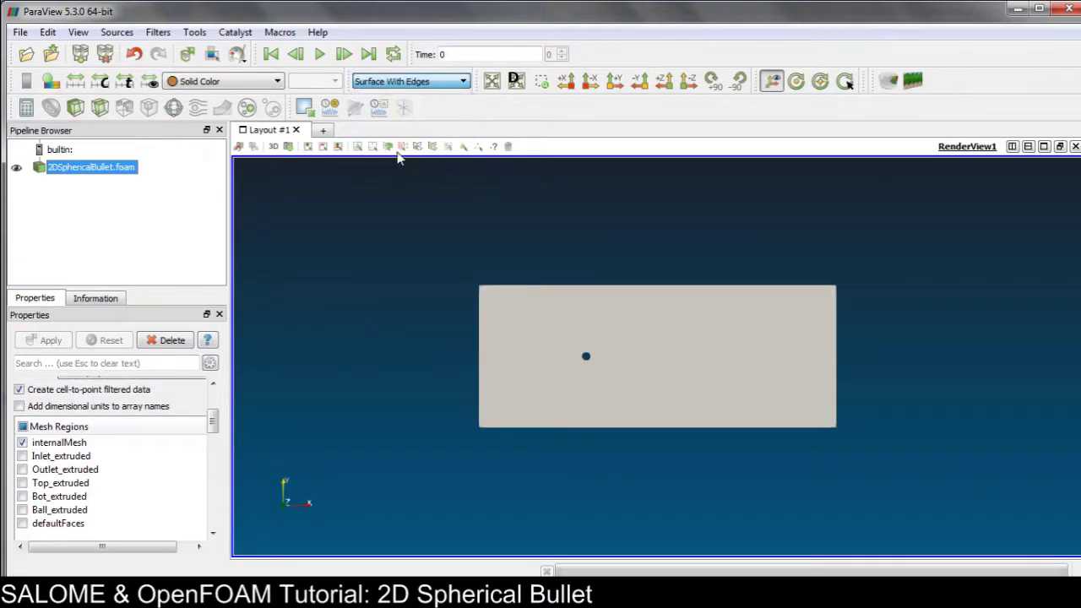
Step: Examine the extruded mesh in 3D, checking the refinement around the ball hole and along the centreline
{"action": "left_click_drag", "start_coordinate": [548, 393], "coordinate": [590, 396]}
{"action": "scroll", "coordinate": [588, 394], "scroll_direction": "up", "scroll_amount": 10}
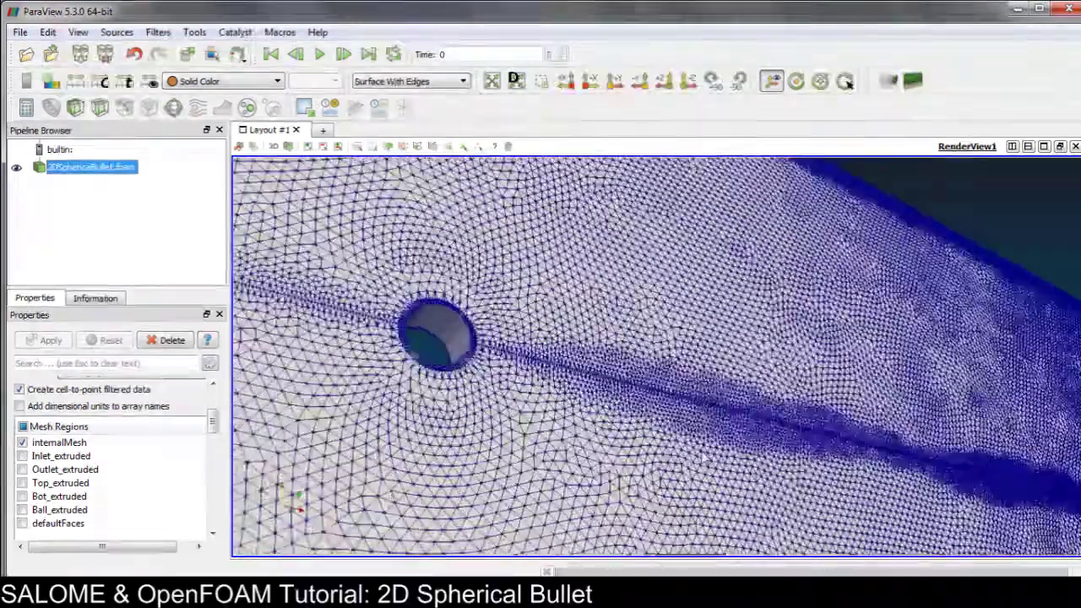
{"action": "left_click_drag", "start_coordinate": [703, 459], "coordinate": [491, 449]}
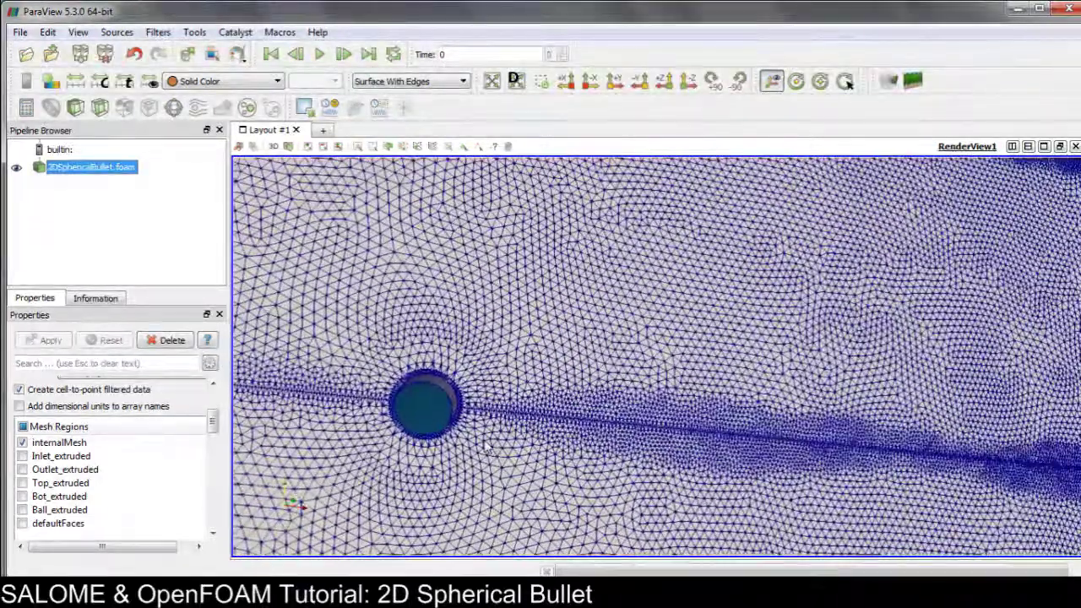
{"action": "scroll", "coordinate": [405, 407], "scroll_direction": "up", "scroll_amount": 8}
{"action": "middle_click_drag", "start_coordinate": [424, 399], "coordinate": [592, 408]}
{"action": "left_click_drag", "start_coordinate": [592, 409], "coordinate": [706, 355]}
{"action": "scroll", "coordinate": [555, 408], "scroll_direction": "up", "scroll_amount": 4}
{"action": "scroll", "coordinate": [574, 402], "scroll_direction": "down", "scroll_amount": 10}
{"action": "scroll", "coordinate": [638, 399], "scroll_direction": "up", "scroll_amount": 3}
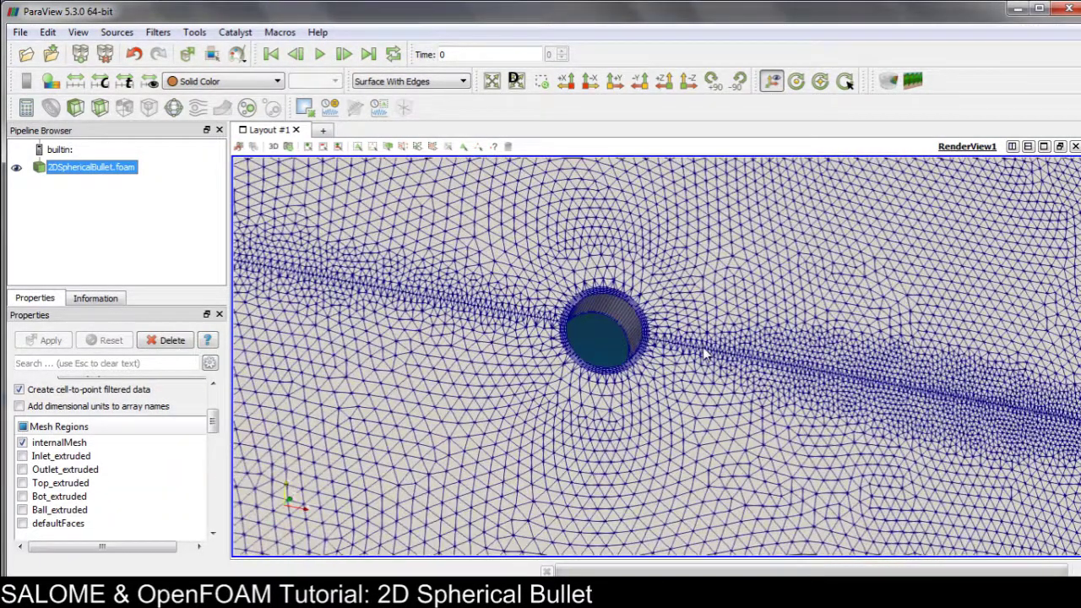